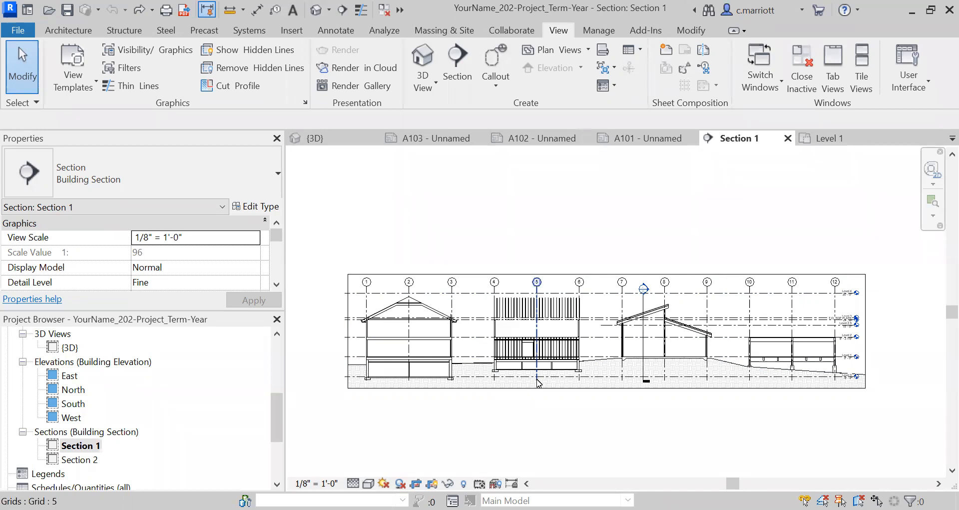
# In the Level 1 floor plan, move the vertical section line east of all the buildings and the horizontal section line south of them.
pyautogui.scroll(4, 119, 378)
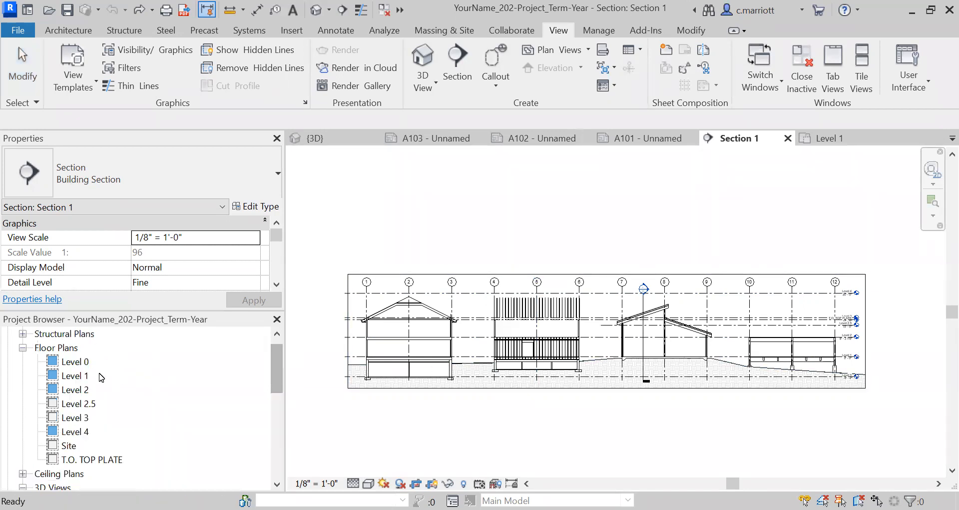
pyautogui.doubleClick(74, 375)
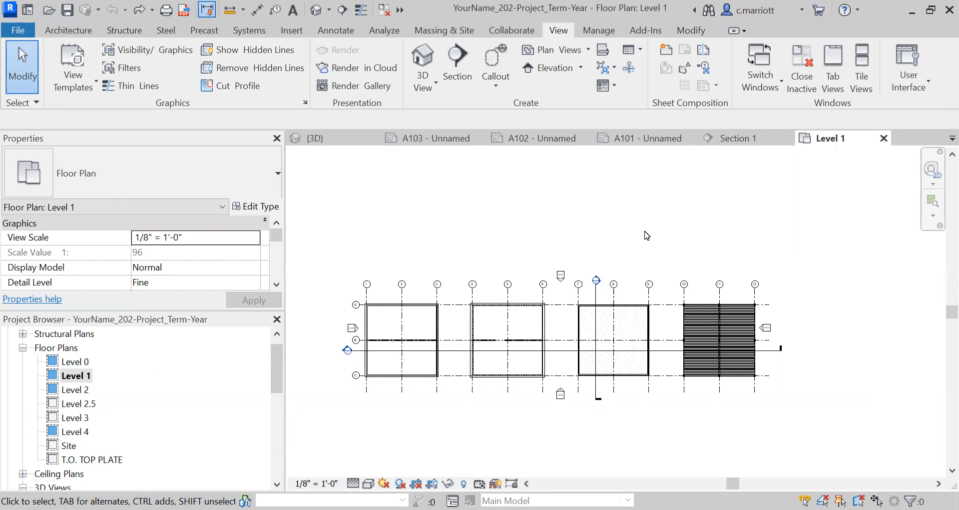
pyautogui.click(598, 296)
pyautogui.moveTo(595, 297); pyautogui.dragTo(819, 300)
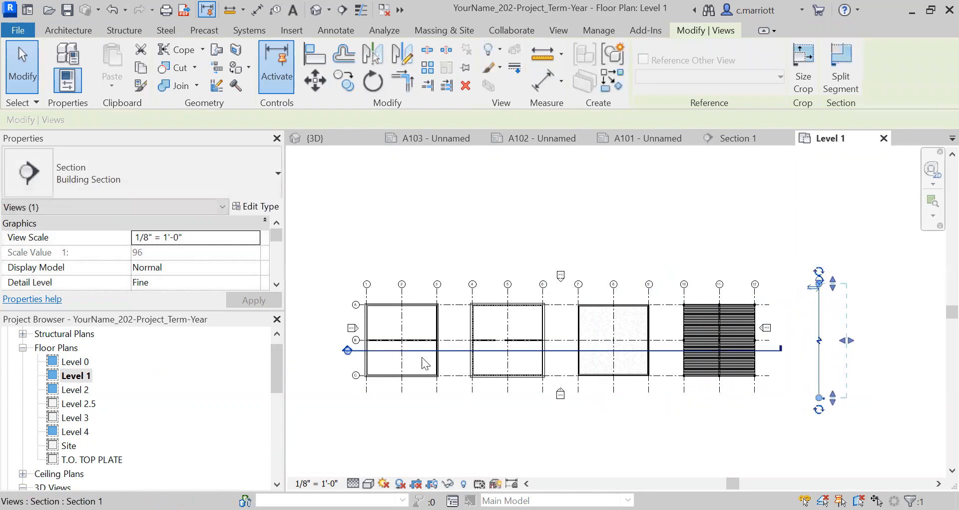
pyautogui.click(356, 351)
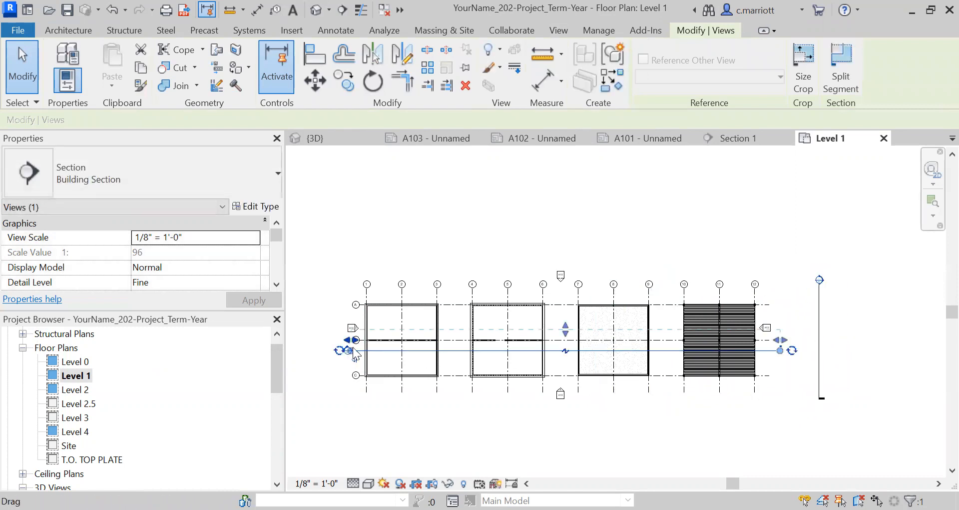
pyautogui.moveTo(447, 350); pyautogui.dragTo(453, 419)
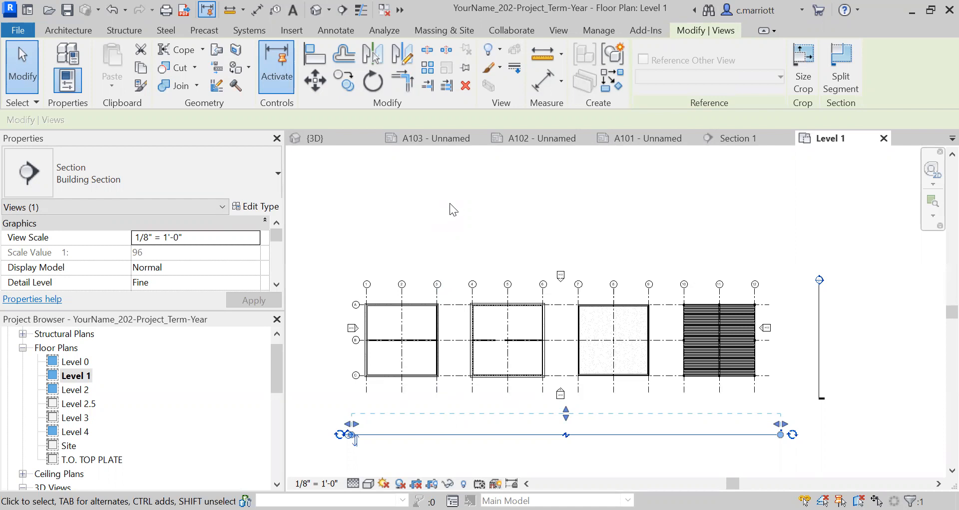
# Place a north-facing building section running horizontally through all four buildings, between grids B and C.
pyautogui.click(551, 31)
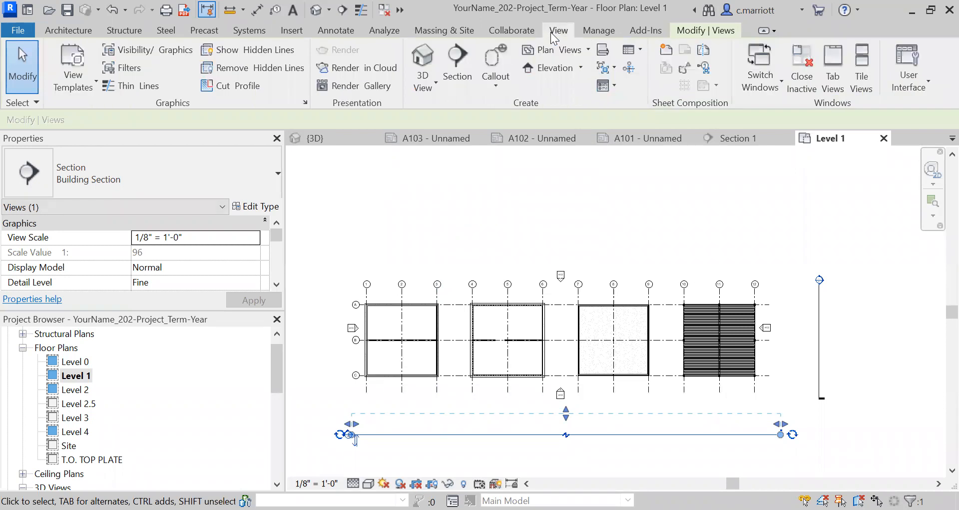
pyautogui.click(456, 70)
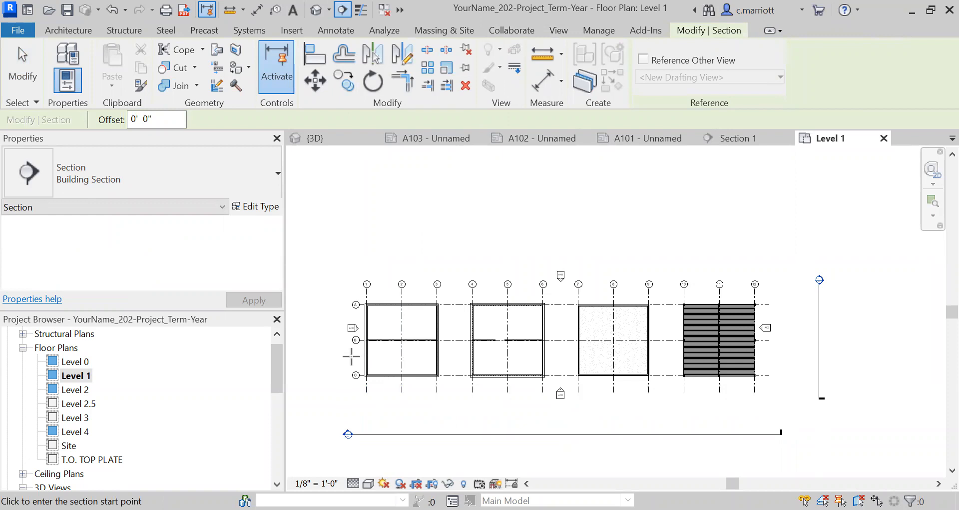
pyautogui.click(348, 357)
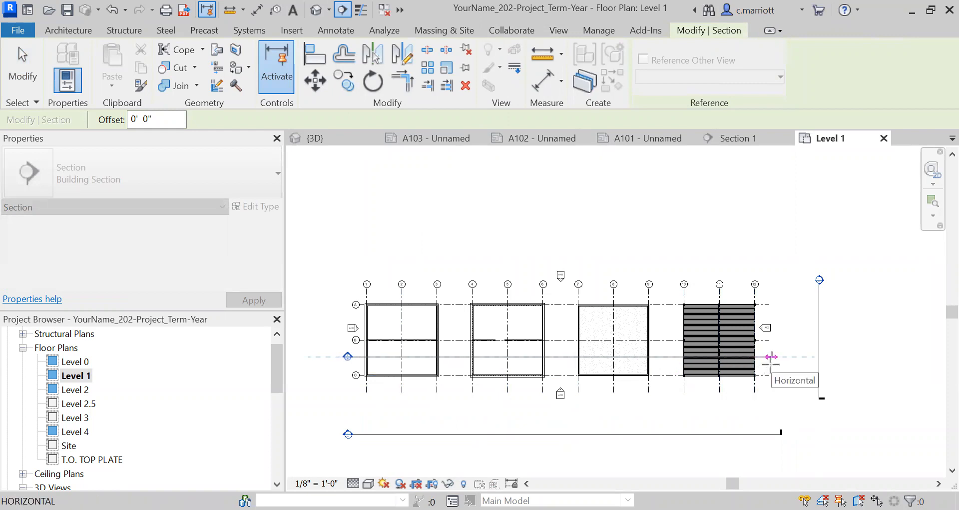
pyautogui.click(771, 356)
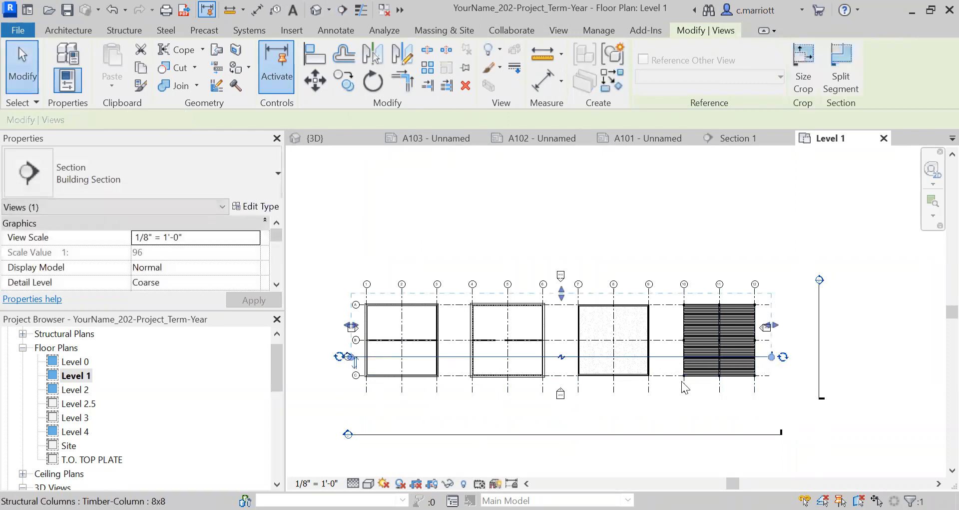
pyautogui.press('Escape')
pyautogui.press('Escape')
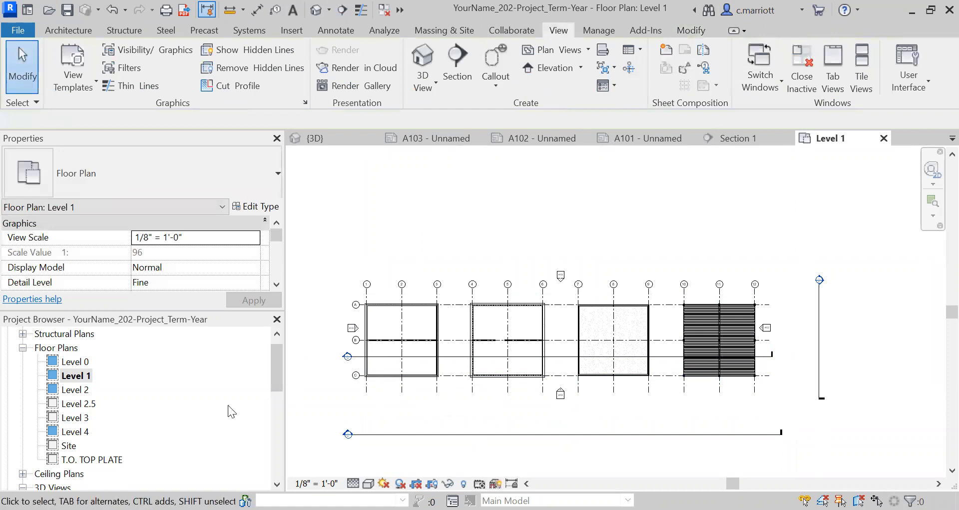
# Rename the Section 3 view as "Longitudinal Section Looking North".
pyautogui.click(277, 484)
pyautogui.click(277, 483)
pyautogui.click(277, 483)
pyautogui.click(277, 484)
pyautogui.scroll(-3, 169, 470)
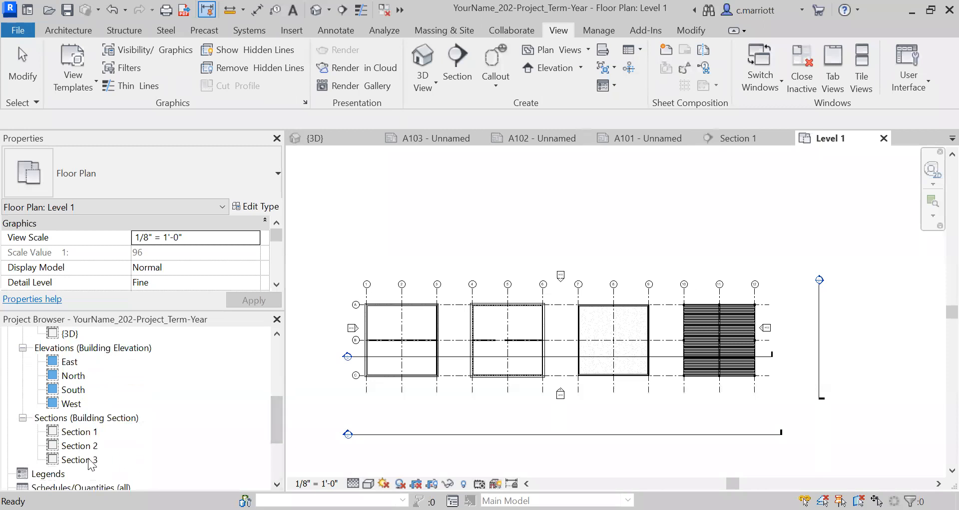
pyautogui.click(91, 461)
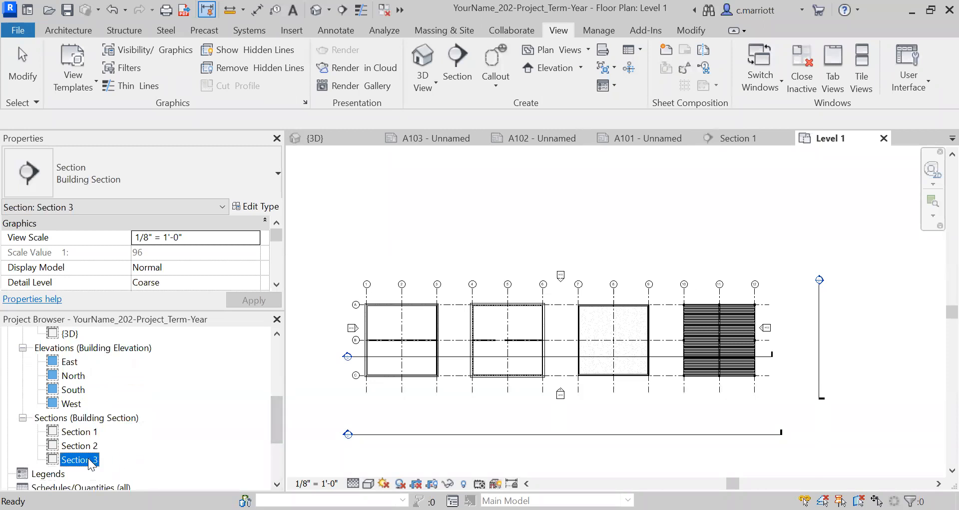
pyautogui.rightClick(91, 461)
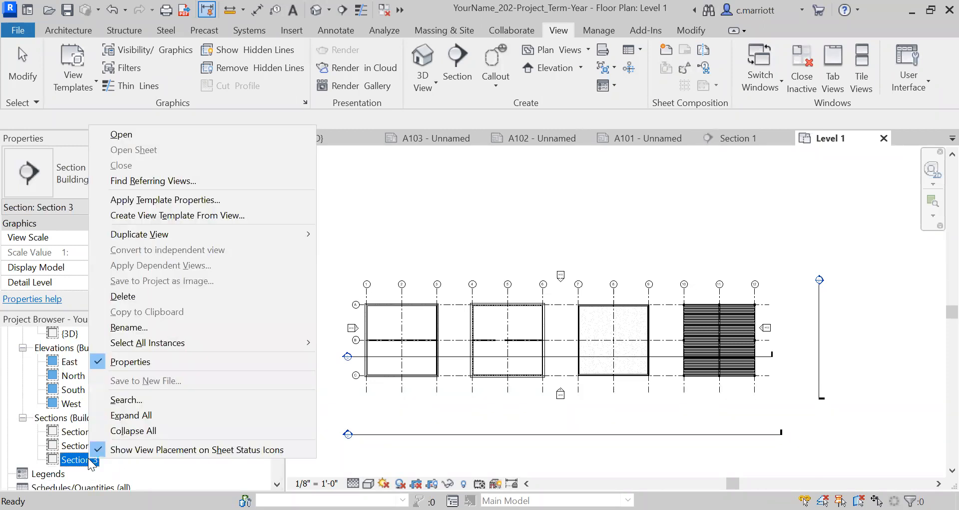
pyautogui.click(122, 328)
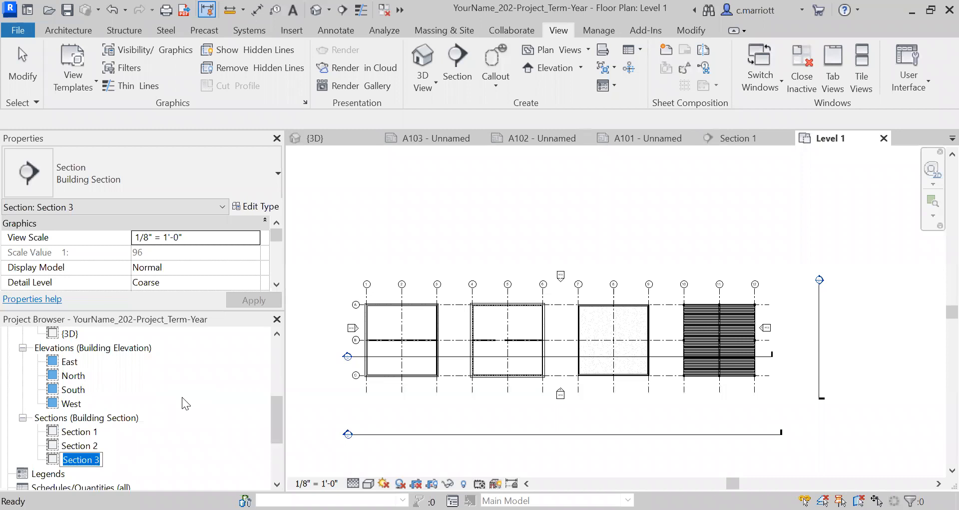
pyautogui.write('S')
pyautogui.press('BackSpace')
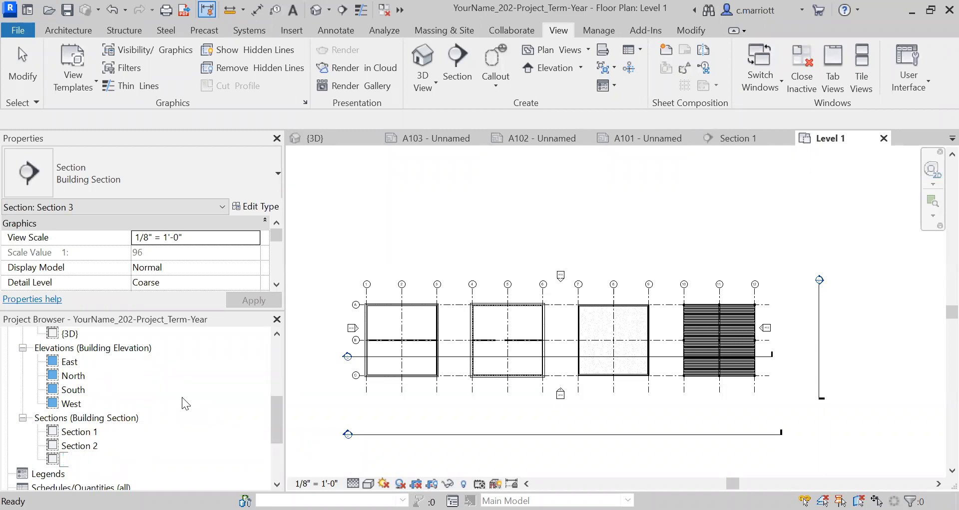
pyautogui.write('Longitudinal Se')
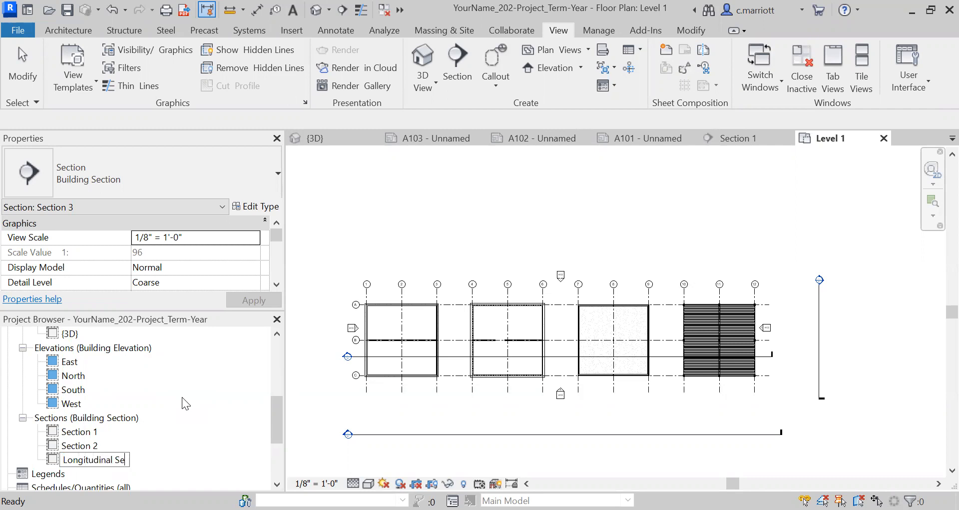
pyautogui.write('ction Looking North')
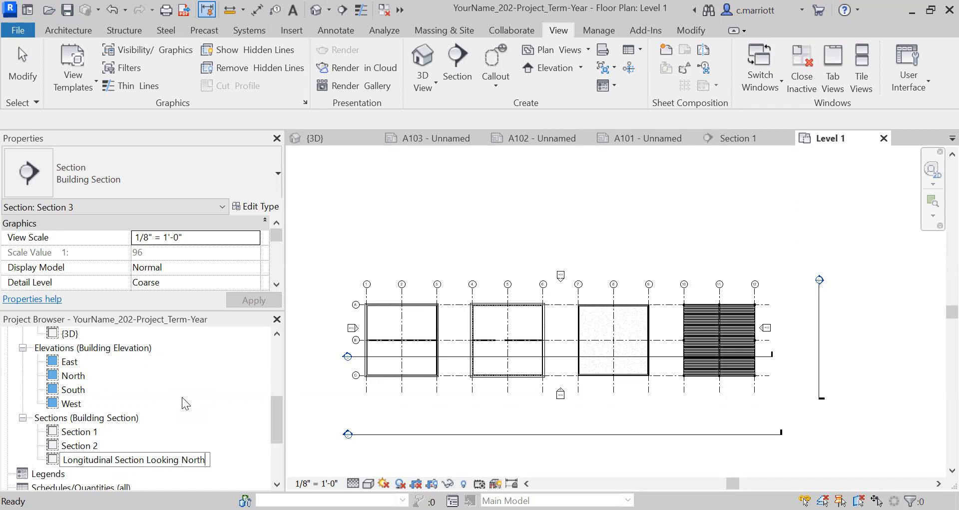
pyautogui.click(74, 445)
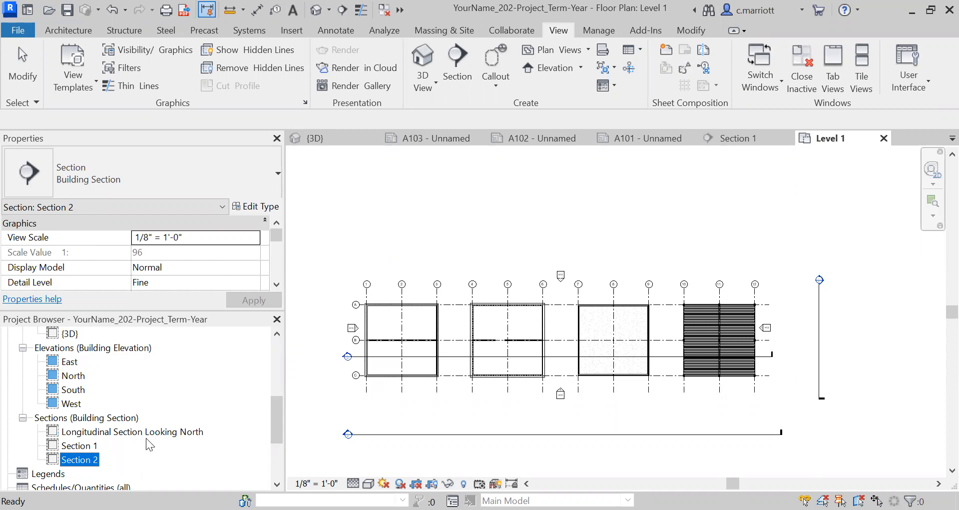
# Open the Longitudinal Section Looking North view and set its detail level to Fine.
pyautogui.doubleClick(109, 433)
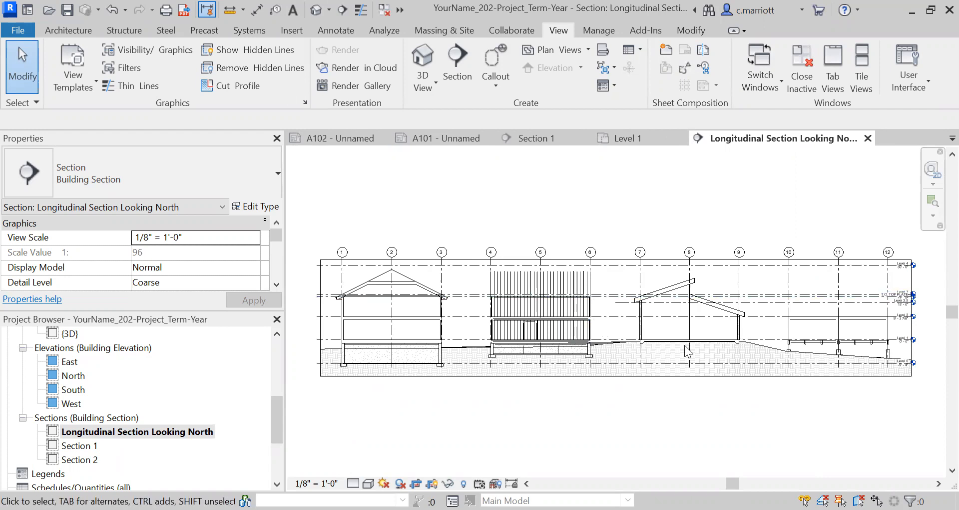
pyautogui.scroll(1, 725, 338)
pyautogui.scroll(-3, 468, 373)
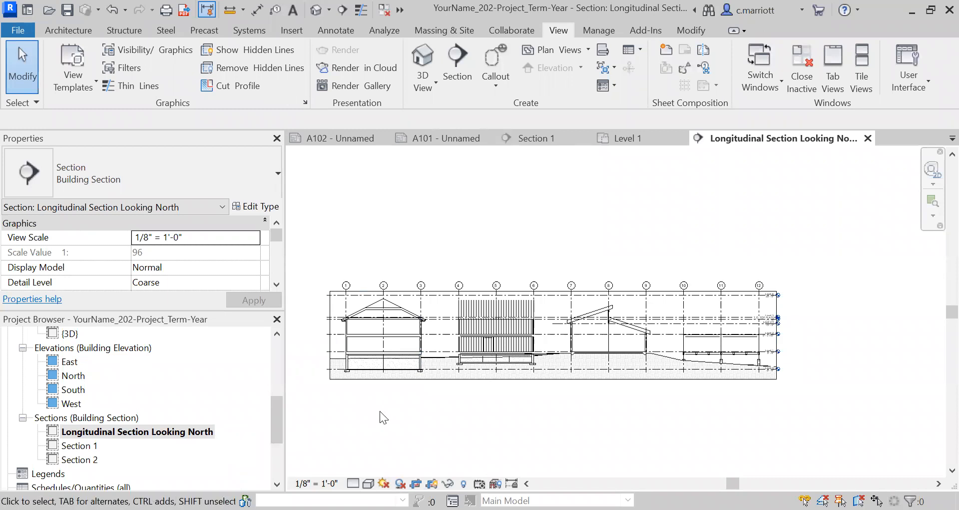
pyautogui.scroll(1, 376, 398)
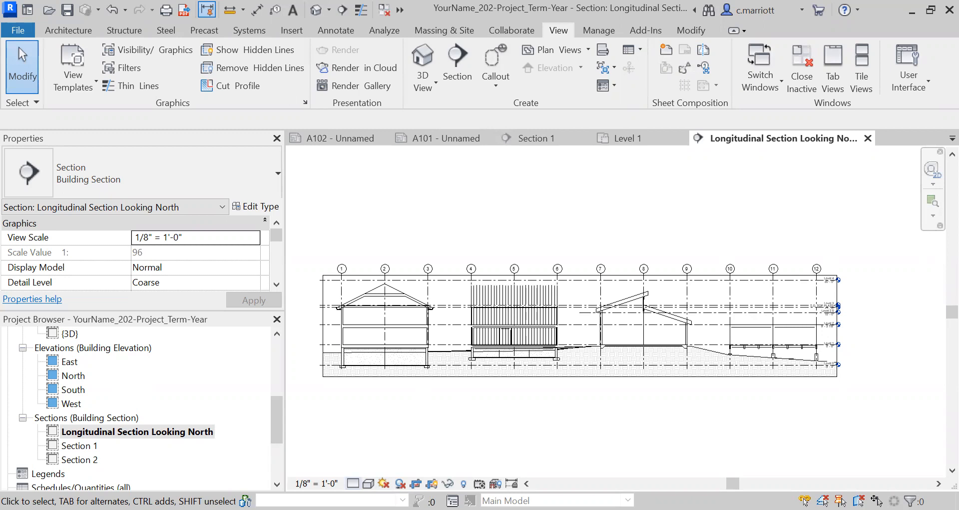
pyautogui.click(353, 481)
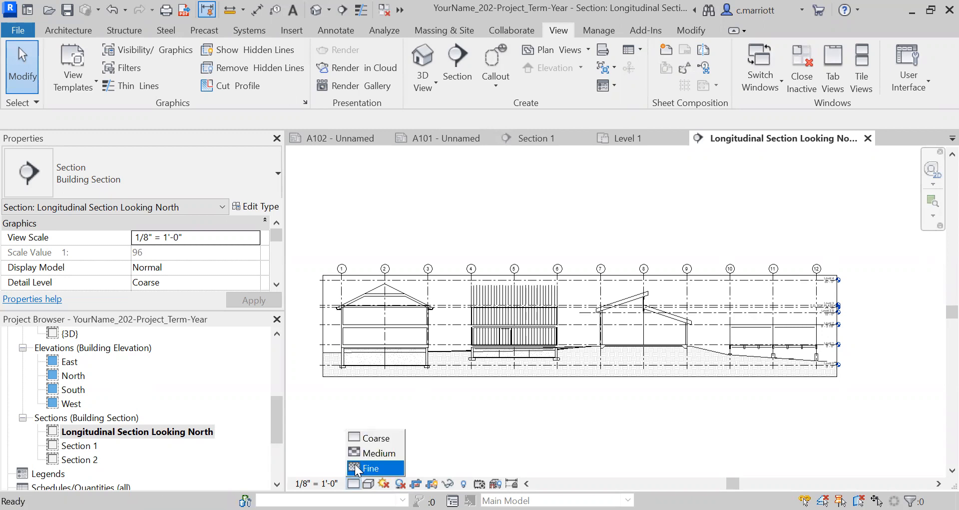
pyautogui.click(370, 468)
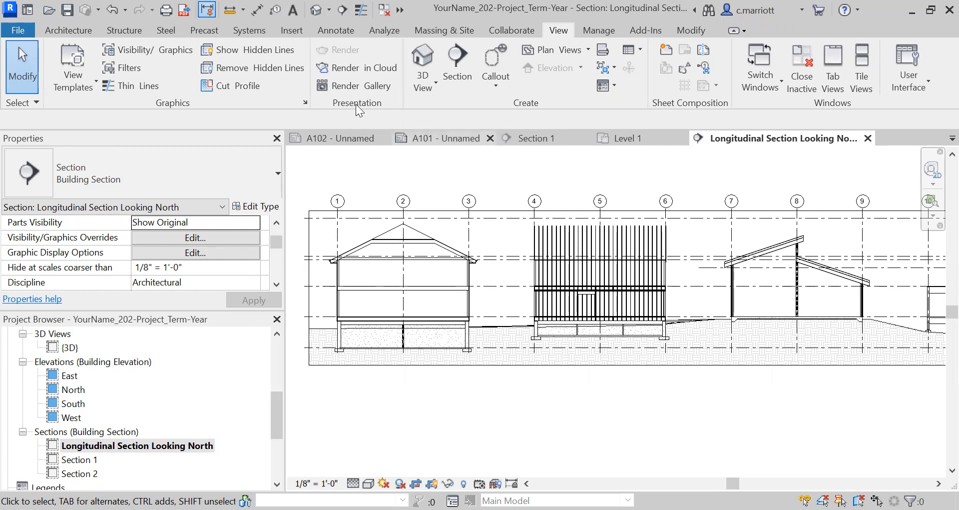
# Draw a horizontal reference plane through the grid bubbles from grid 1 to past grid 12, and turn off the view's cropping.
pyautogui.click(70, 26)
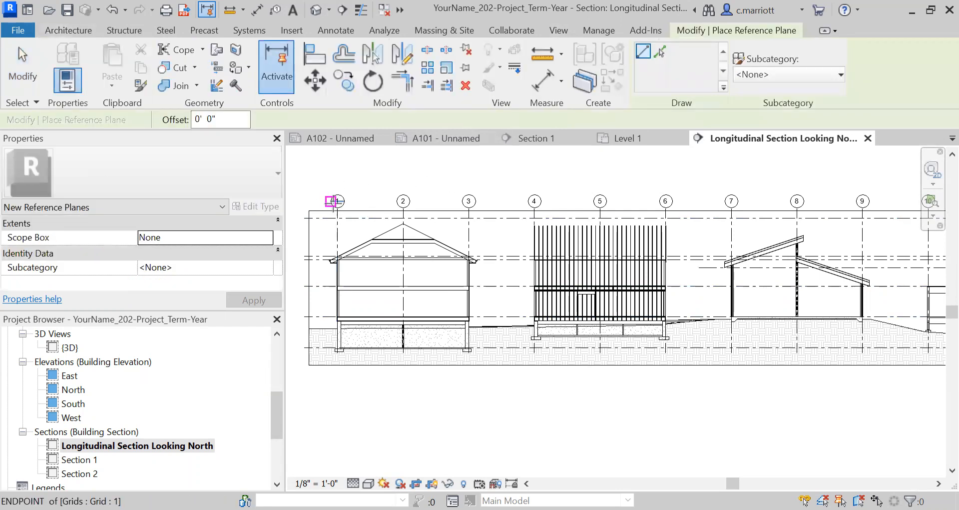
pyautogui.scroll(4, 332, 201)
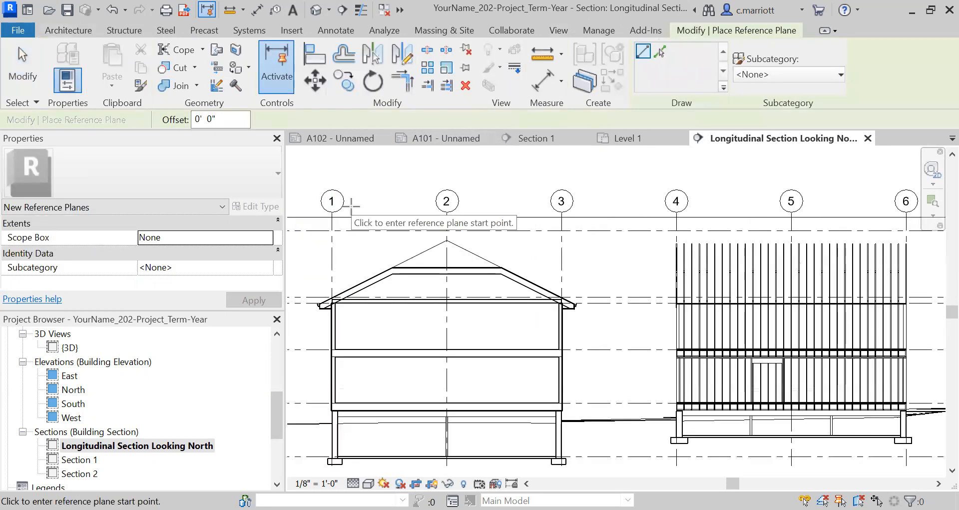
pyautogui.click(343, 201)
pyautogui.scroll(-5, 359, 201)
pyautogui.scroll(4, 360, 201)
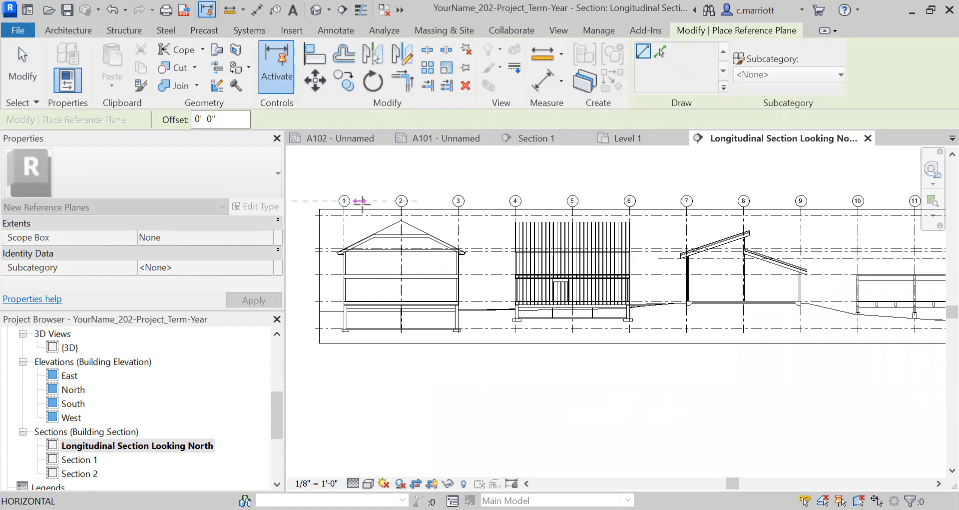
pyautogui.scroll(-2, 559, 215)
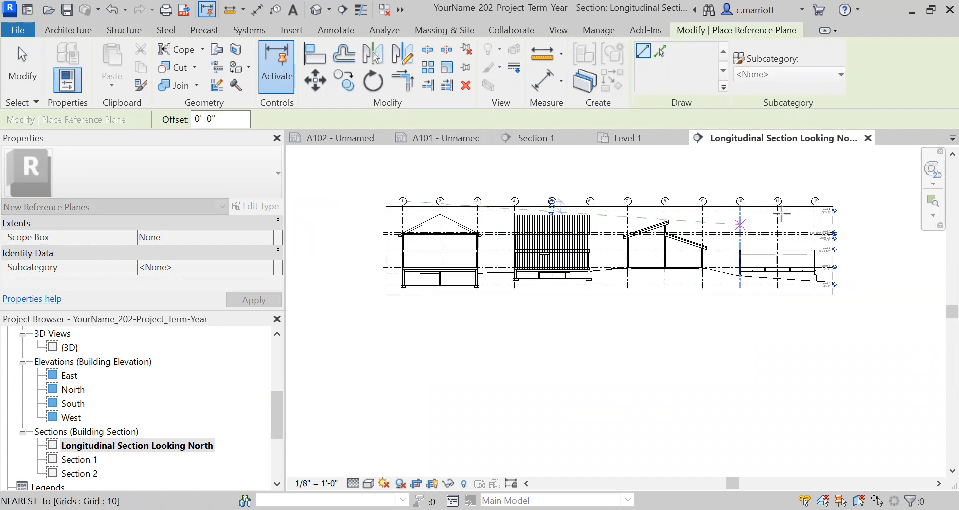
pyautogui.click(836, 194)
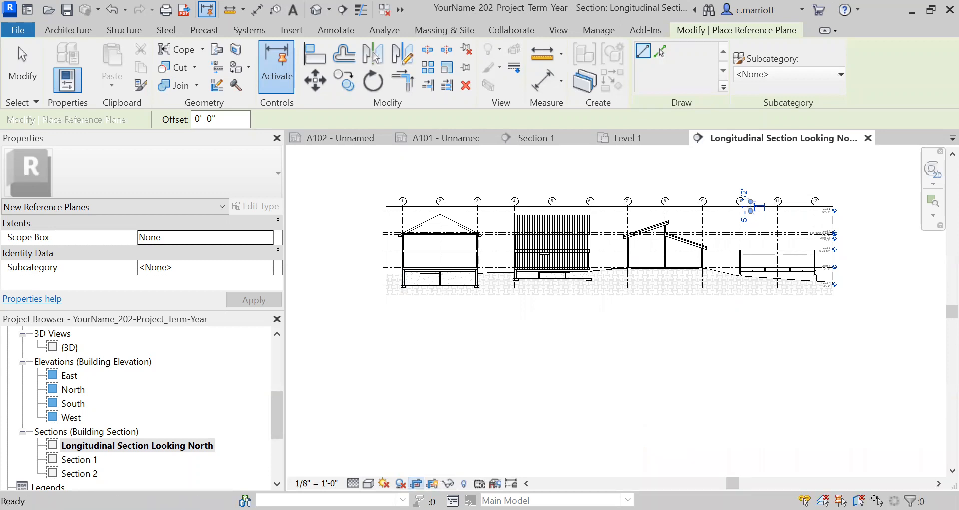
pyautogui.click(416, 483)
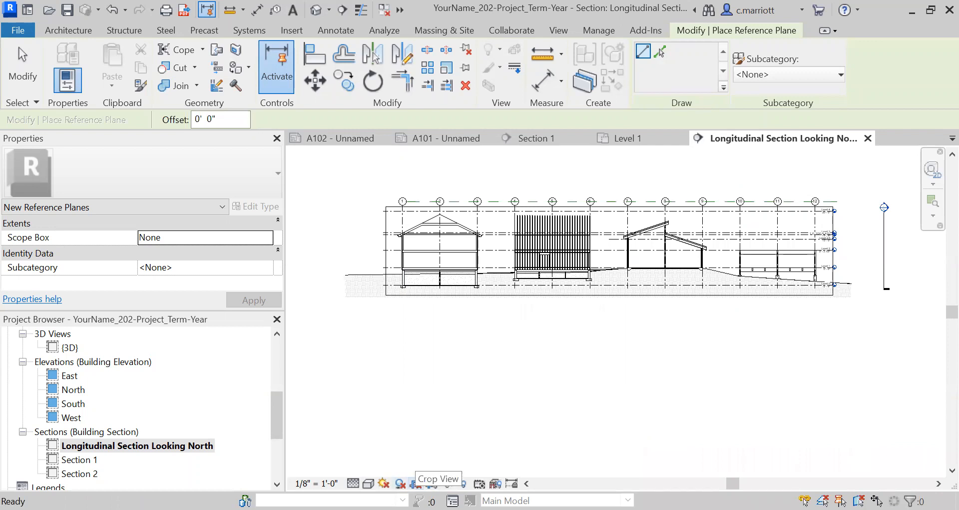
# Draw a horizontal reference plane along the Level 0 line from its end beyond grid 1 to just past the Level 0 head.
pyautogui.scroll(5, 498, 283)
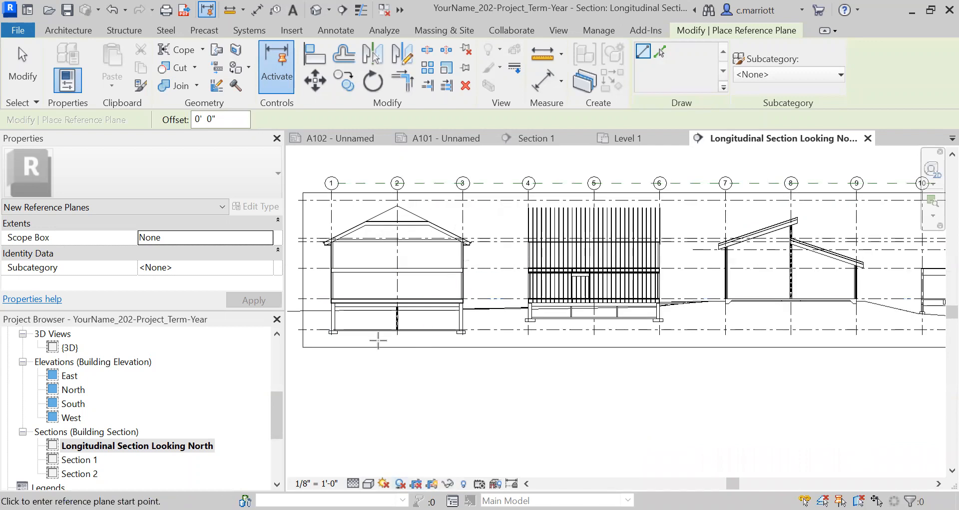
pyautogui.scroll(-5, 315, 352)
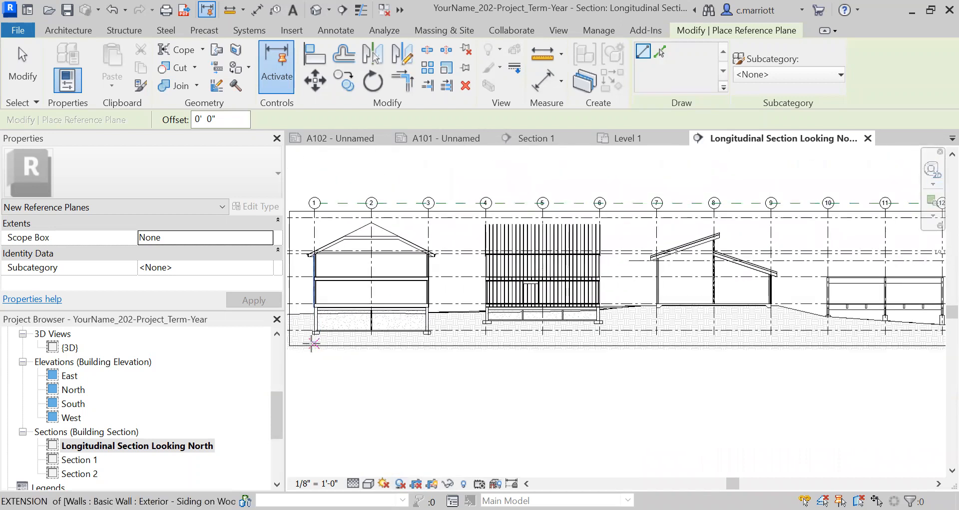
pyautogui.scroll(3, 315, 331)
pyautogui.scroll(-2, 317, 332)
pyautogui.moveTo(317, 346); pyautogui.dragTo(385, 360, button='middle')
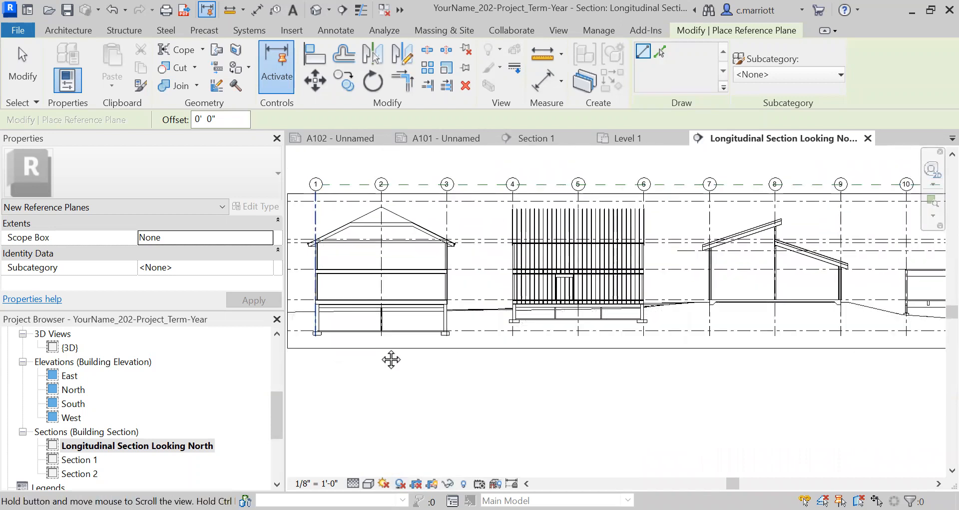
pyautogui.scroll(1, 351, 342)
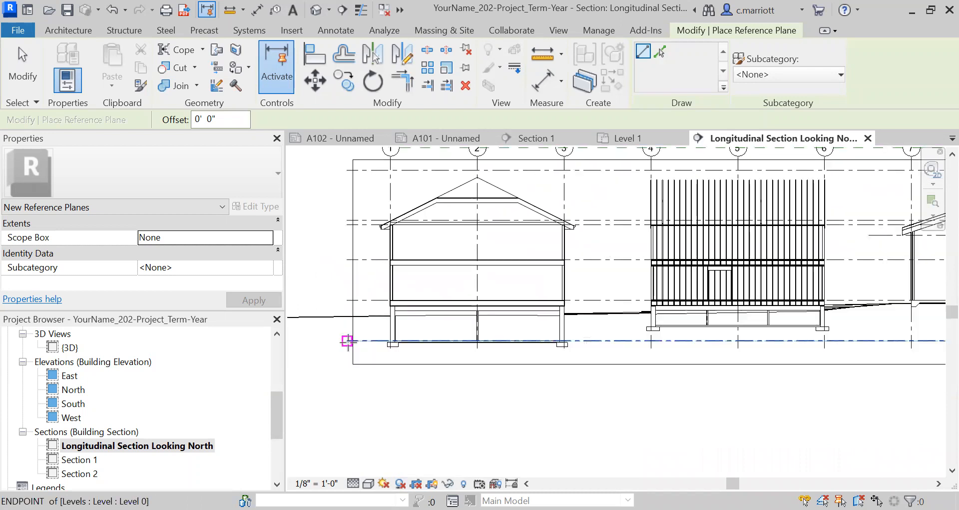
pyautogui.click(347, 342)
pyautogui.scroll(-3, 563, 359)
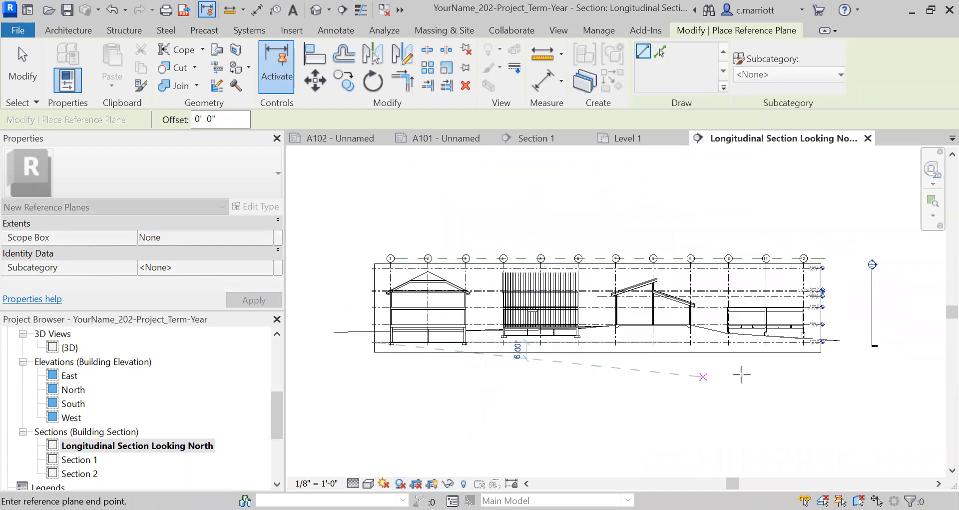
pyautogui.scroll(2, 833, 352)
pyautogui.scroll(2, 835, 352)
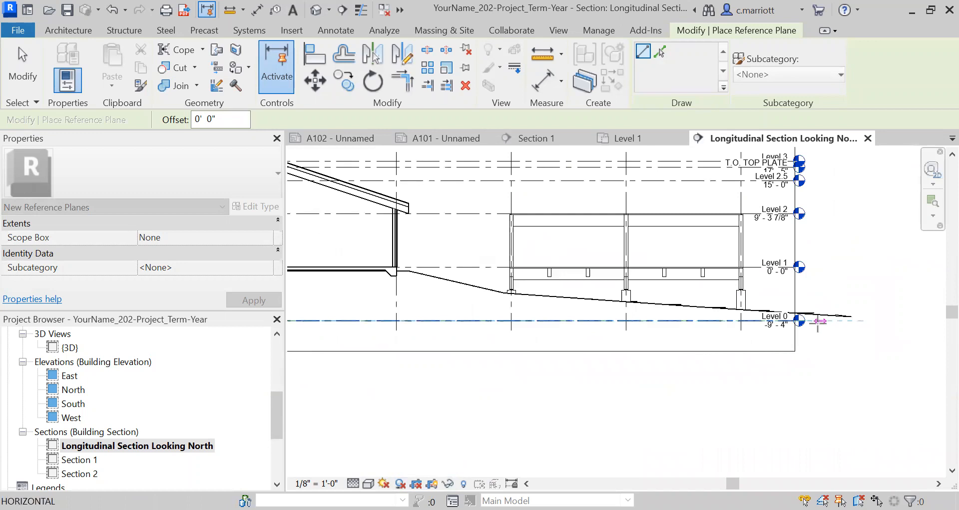
pyautogui.click(827, 329)
pyautogui.press('Escape')
pyautogui.press('Escape')
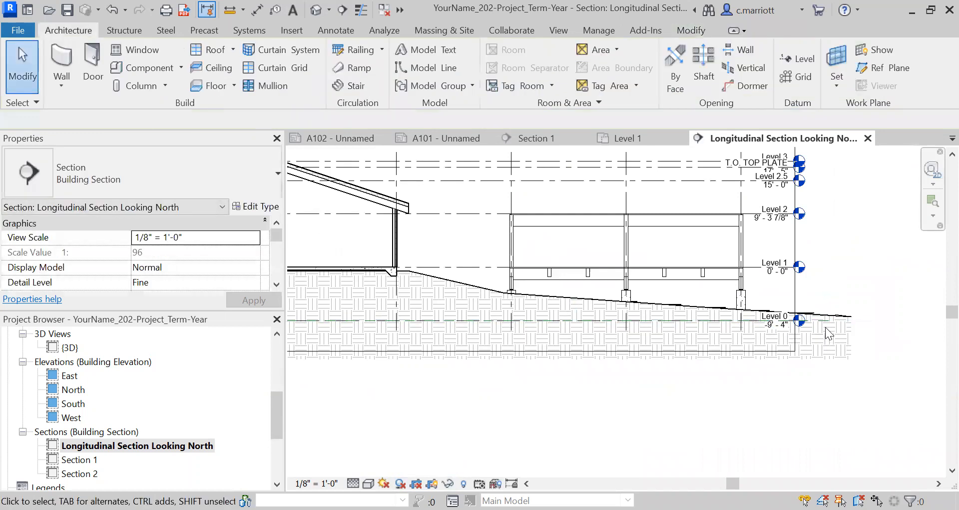
# Move the Level 0 reference plane straight down by 3'.
pyautogui.click(826, 322)
pyautogui.scroll(1, 767, 330)
pyautogui.scroll(1, 636, 326)
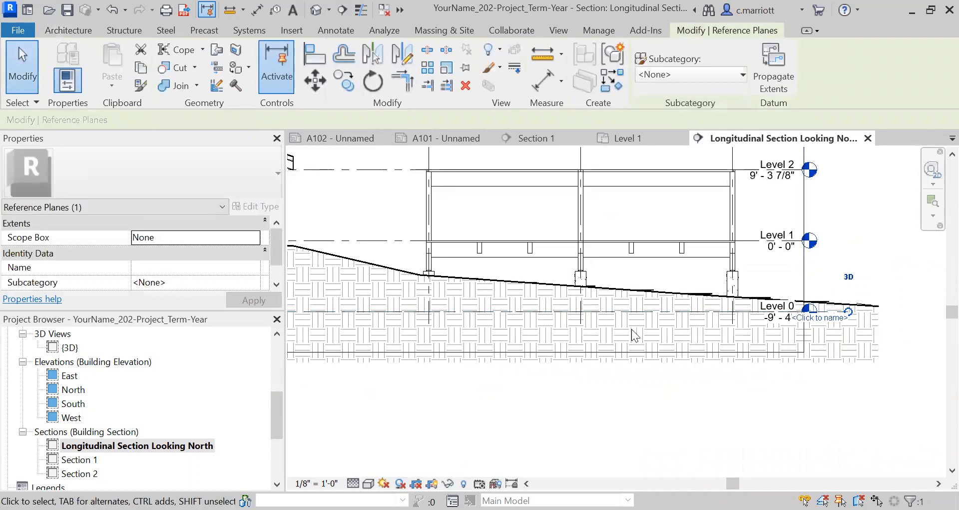
pyautogui.scroll(1, 844, 325)
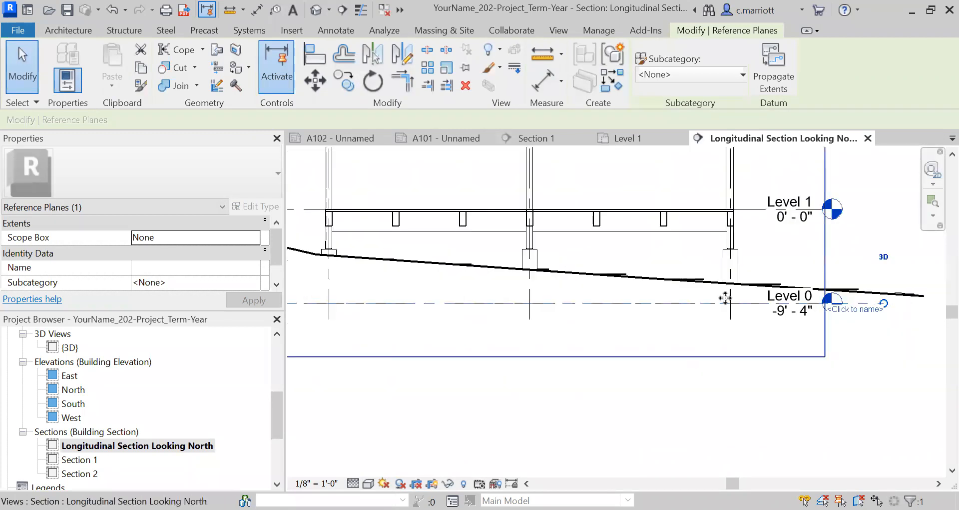
pyautogui.scroll(-2, 667, 333)
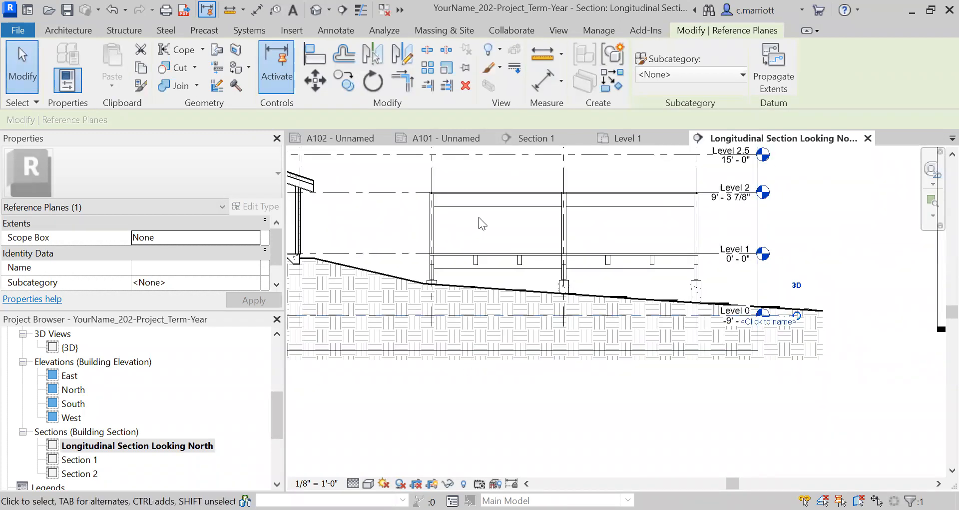
pyautogui.click(314, 80)
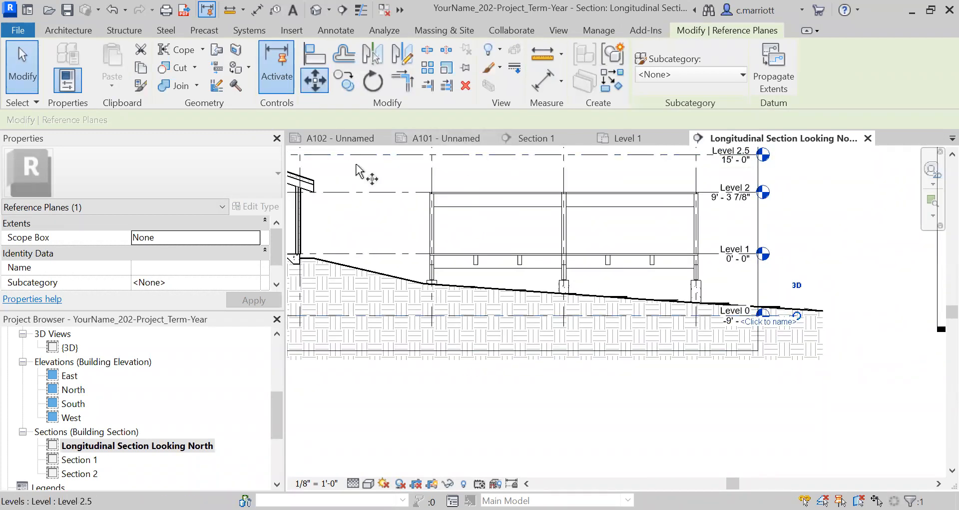
pyautogui.click(394, 372)
pyautogui.write("3'")
pyautogui.press('Return')
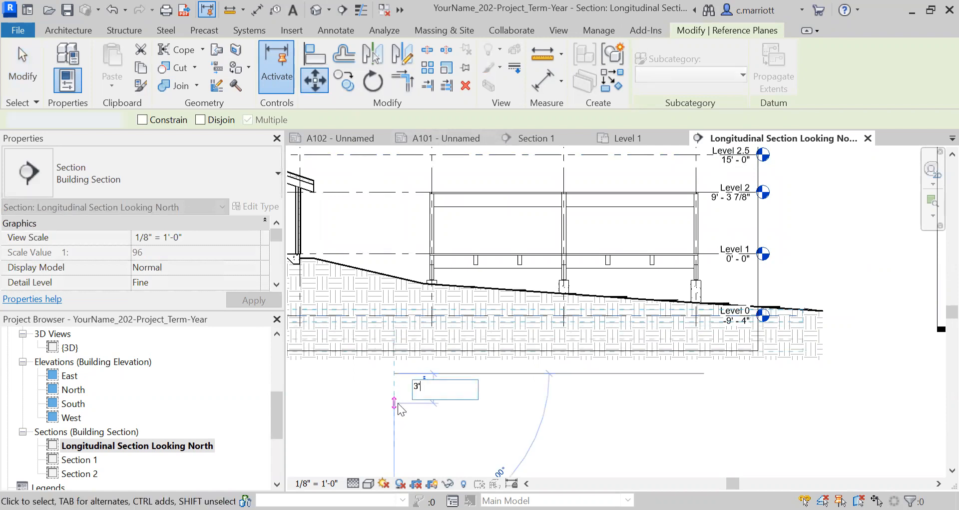
pyautogui.click(502, 381)
# Place a vertical building section between grids 2 and 3, 30' from grid 4, running from the upper reference plane to the lower one.
pyautogui.scroll(-4, 457, 390)
pyautogui.moveTo(461, 388); pyautogui.dragTo(548, 380, button='middle')
pyautogui.scroll(2, 312, 327)
pyautogui.moveTo(389, 322)
pyautogui.mouseDown(button='middle')
pyautogui.moveTo(478, 296)
pyautogui.moveTo(578, 305)
pyautogui.mouseUp(button='middle')
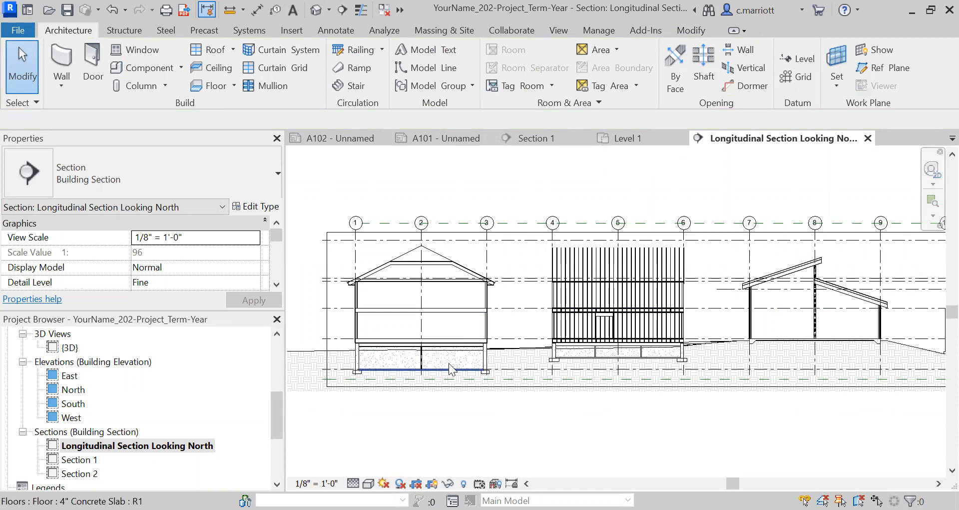
pyautogui.scroll(1, 449, 362)
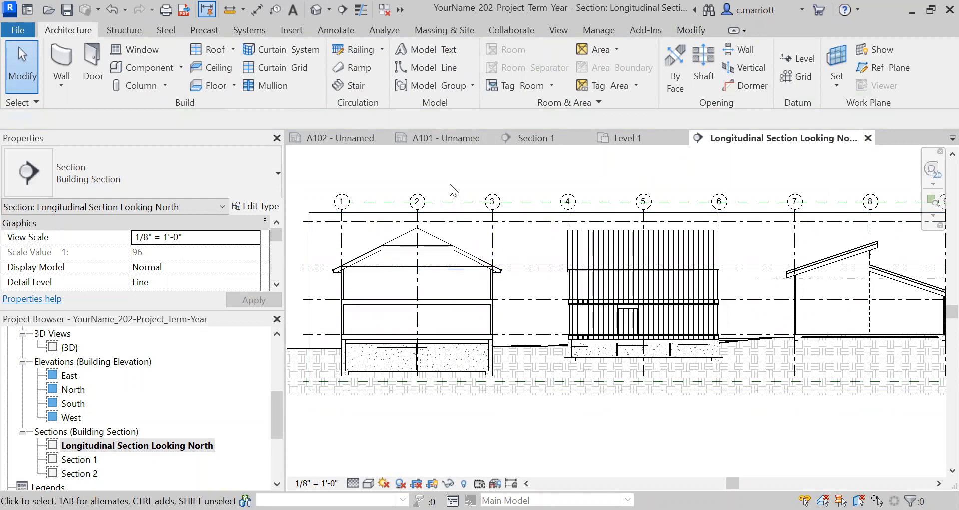
pyautogui.click(558, 31)
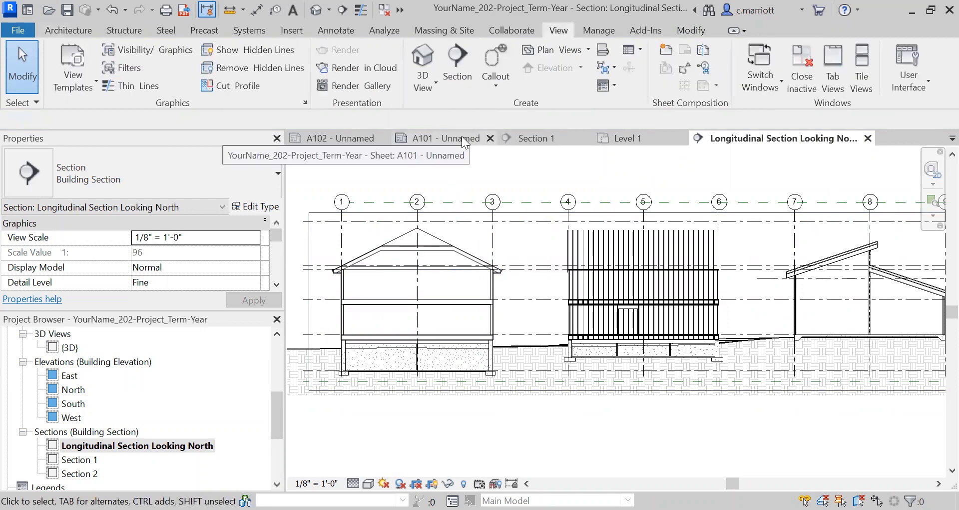
pyautogui.click(456, 58)
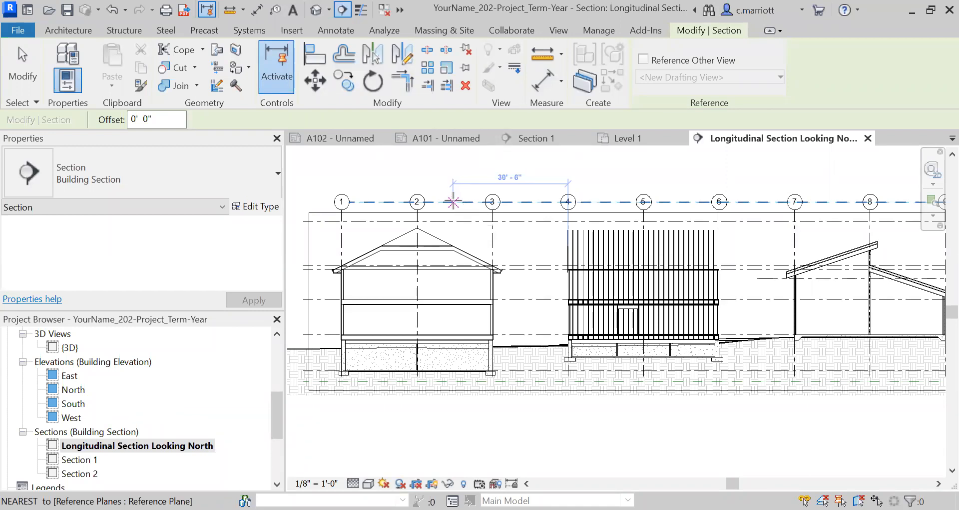
pyautogui.scroll(2, 456, 202)
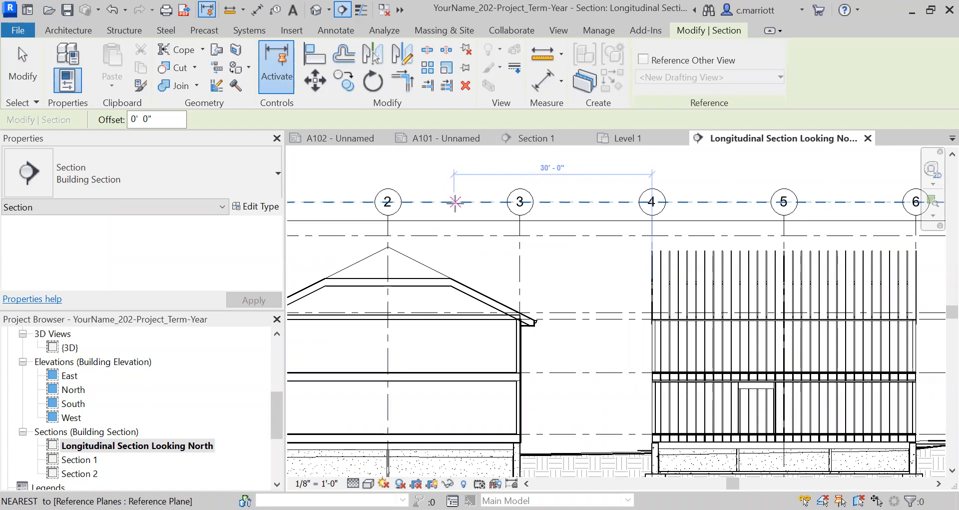
pyautogui.click(455, 202)
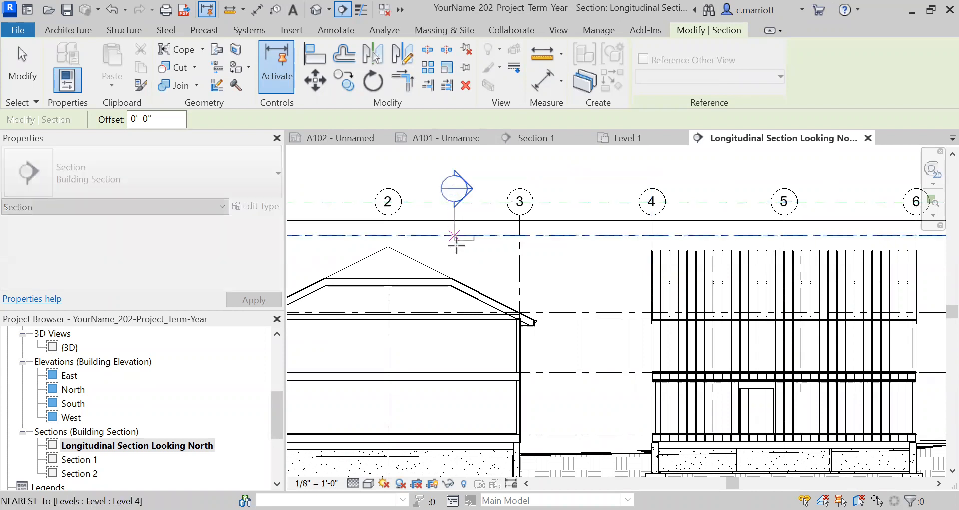
pyautogui.scroll(-4, 456, 235)
pyautogui.scroll(8, 457, 330)
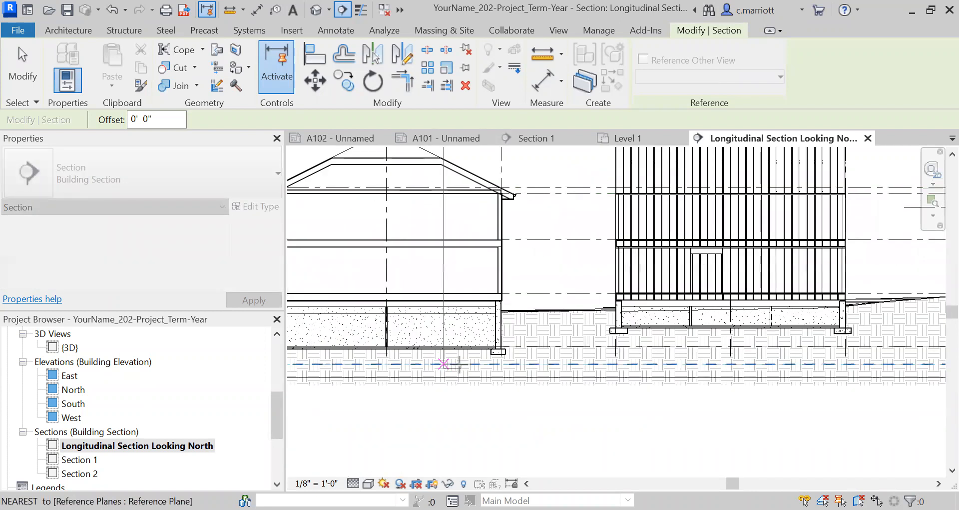
pyautogui.scroll(2, 426, 369)
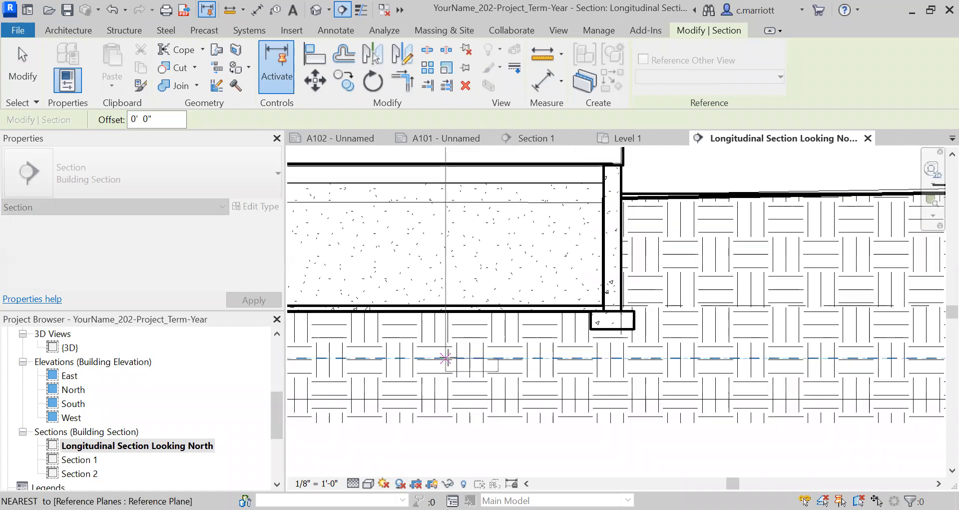
pyautogui.click(446, 359)
pyautogui.press('Escape')
pyautogui.scroll(-5, 450, 317)
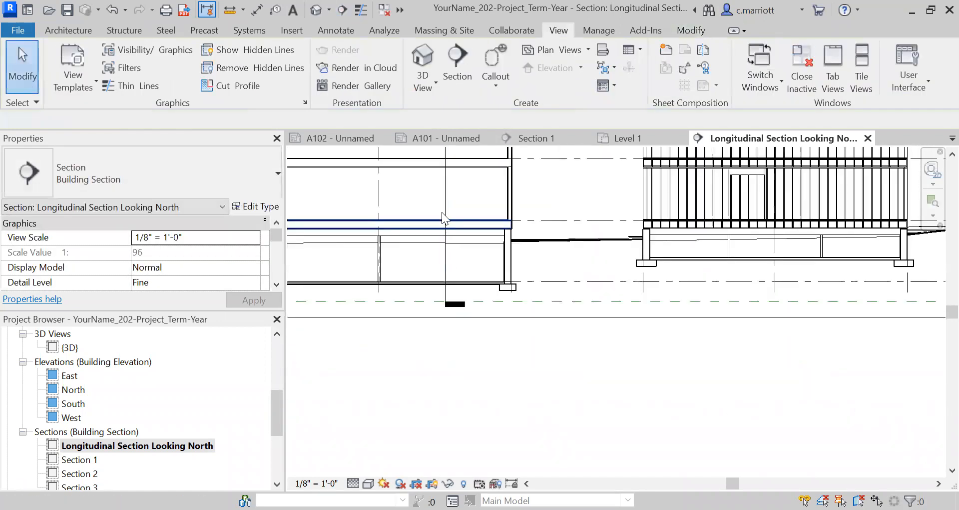
# Flip the new section between grids 2 and 3 so that it looks west.
pyautogui.scroll(-3, 457, 218)
pyautogui.moveTo(463, 245); pyautogui.dragTo(454, 296, button='middle')
pyautogui.scroll(1, 444, 232)
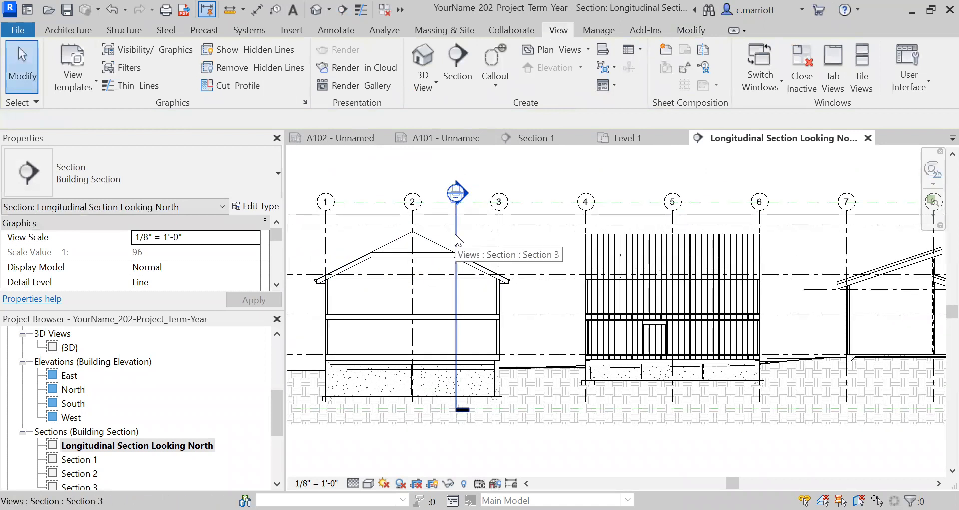
pyautogui.click(455, 234)
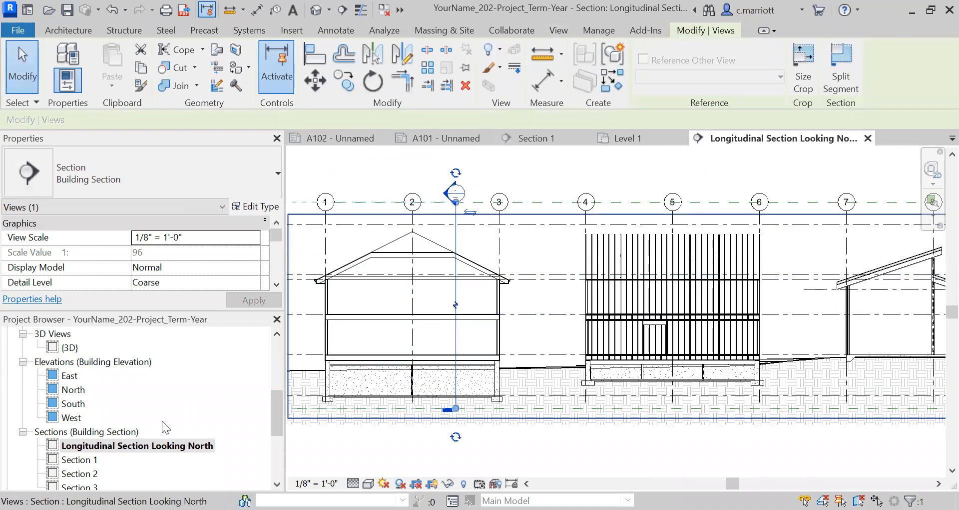
# Enter "Section Through Structure 1 Looking West" as the new name of the Section 3 view.
pyautogui.scroll(-2, 120, 452)
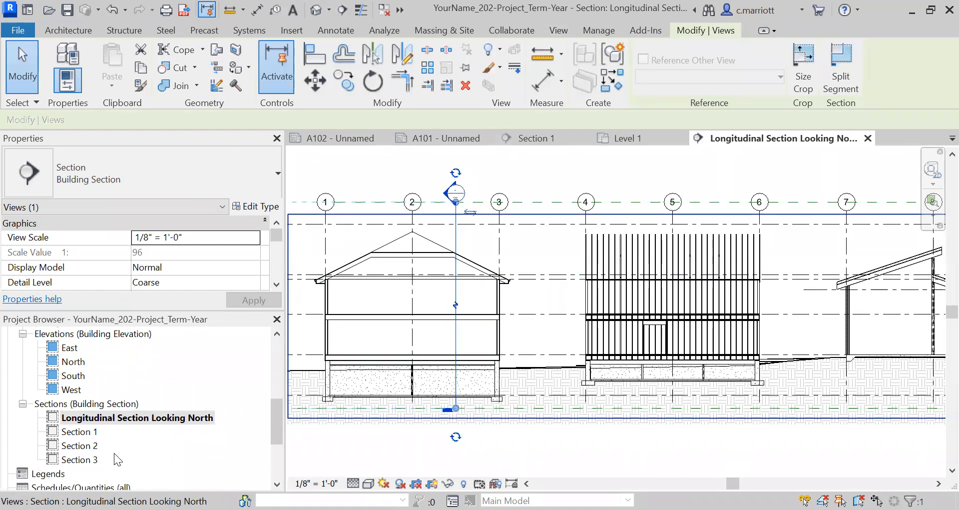
pyautogui.click(80, 459)
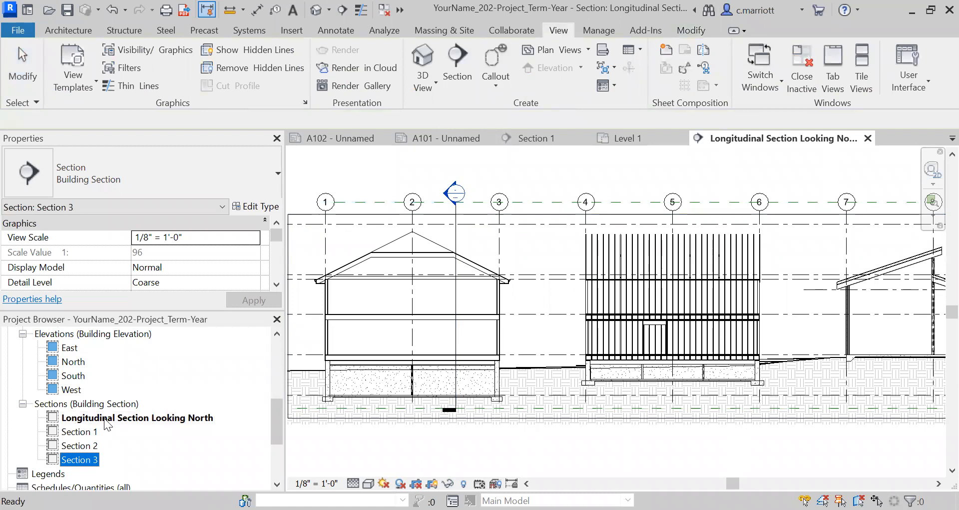
pyautogui.rightClick(74, 463)
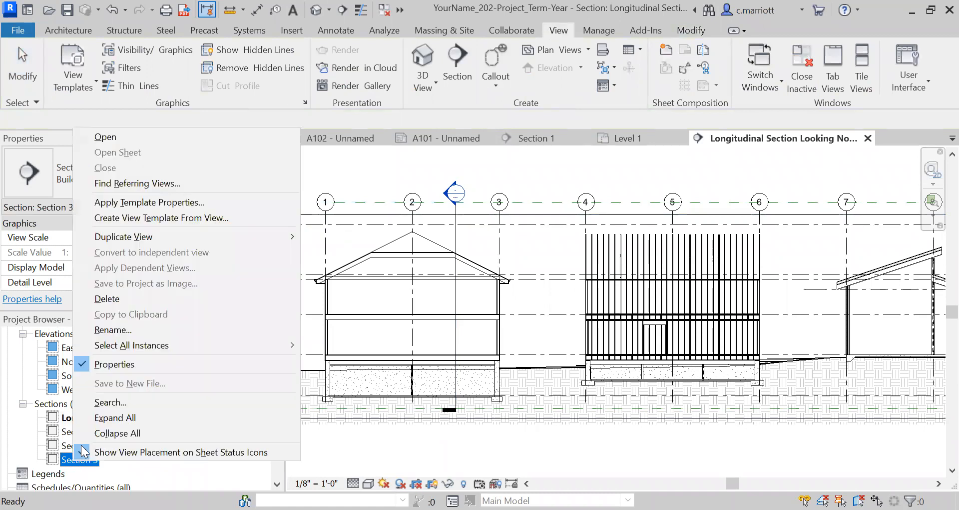
pyautogui.click(116, 331)
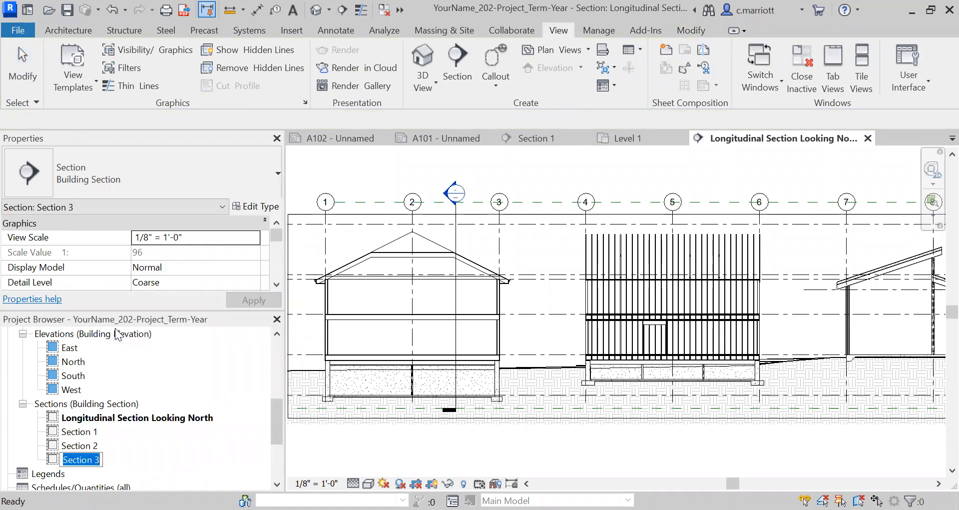
pyautogui.write('Sectu')
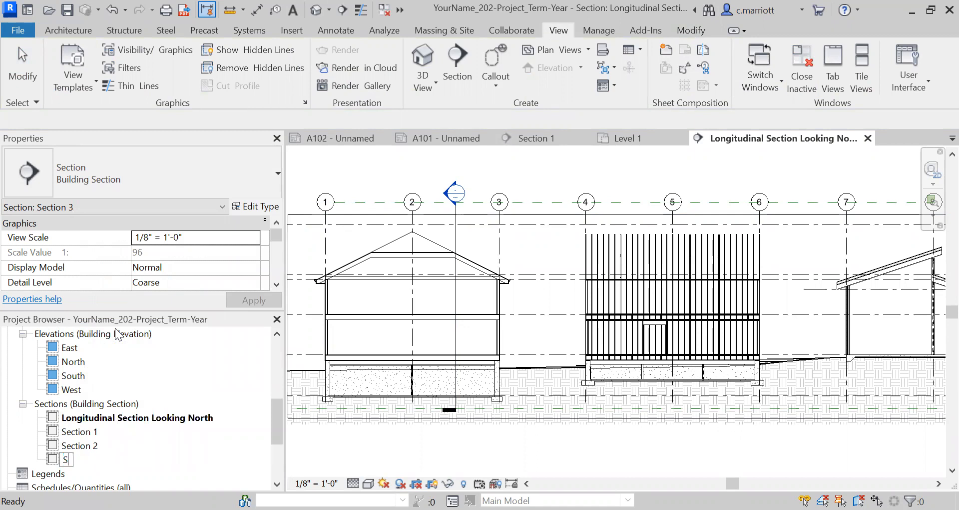
pyautogui.press('BackSpace')
pyautogui.write('ion Through Structure 1 Looking west')
pyautogui.press('BackSpace')
pyautogui.press('BackSpace')
pyautogui.press('BackSpace')
pyautogui.press('BackSpace')
pyautogui.write('We')
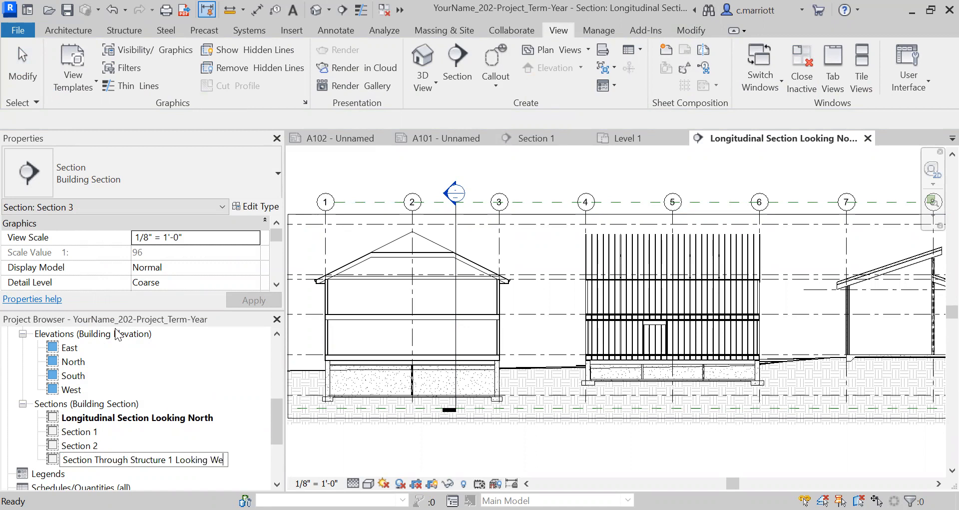
pyautogui.write('st')
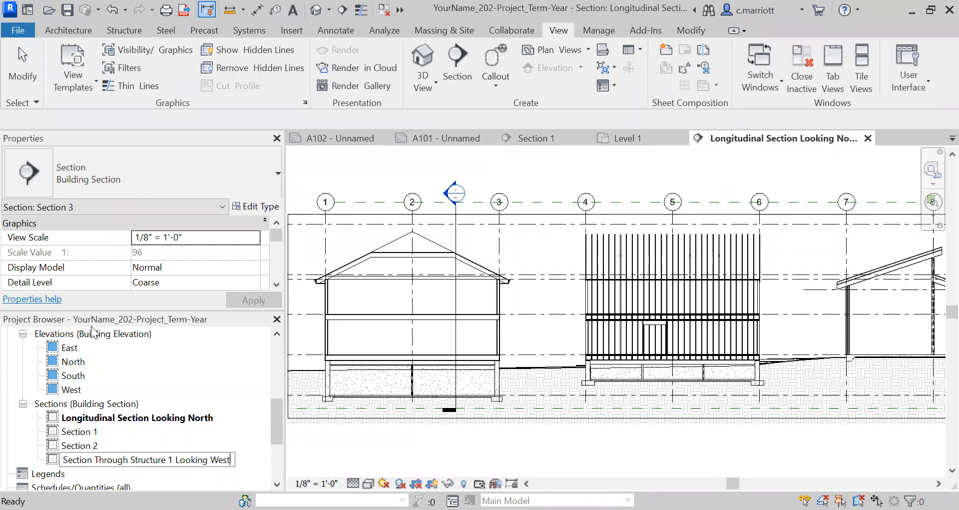
# Change the section's name to all capitals, "SECTION THROUGH STRUCTURE 1 LOOKING WEST", and select the Longitudinal Section Looking North view in the project's view list.
pyautogui.keyDown('shift'); pyautogui.click(69, 460); pyautogui.keyUp('shift')
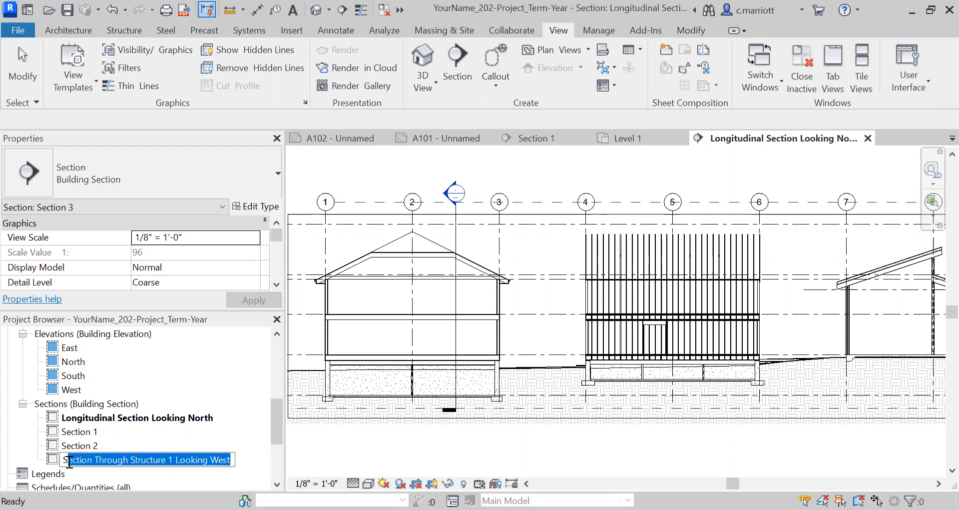
pyautogui.press('BackSpace')
pyautogui.write('ECTION')
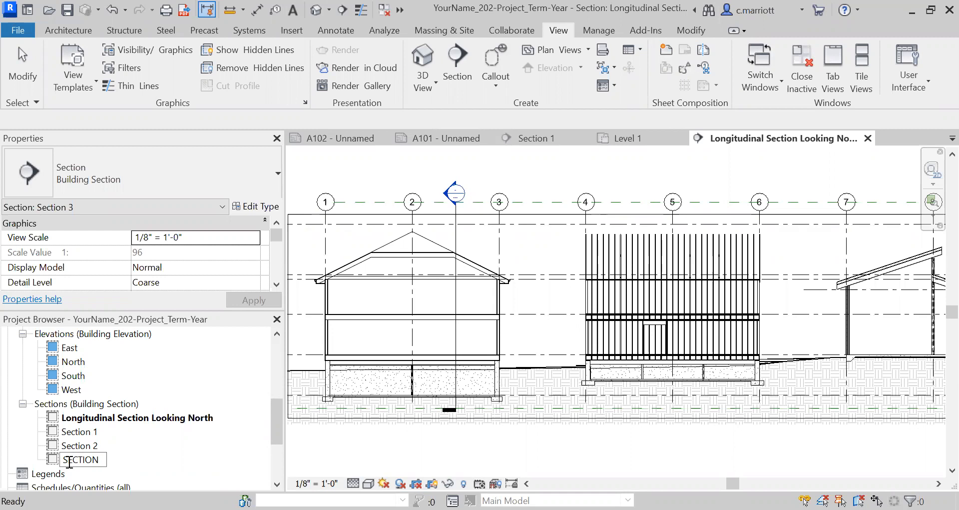
pyautogui.write('THROUGH STRCUTU')
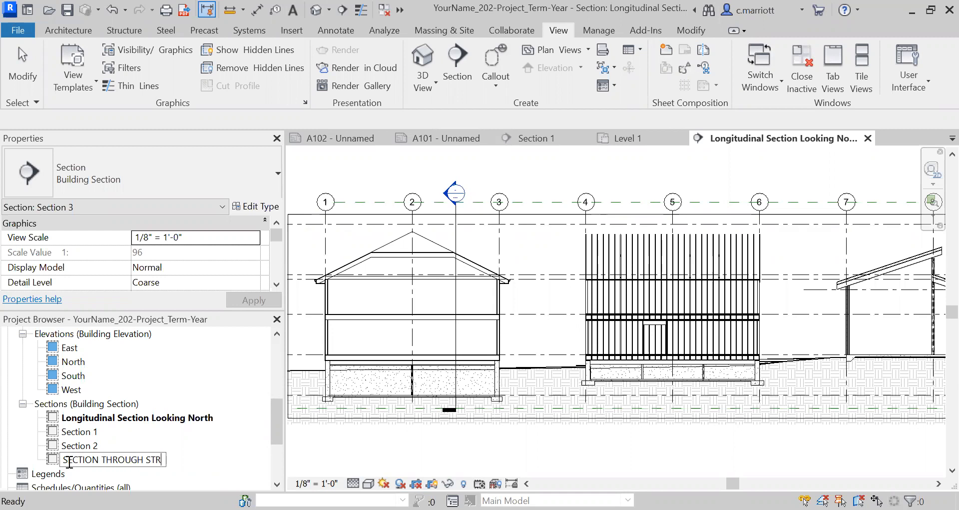
pyautogui.press('BackSpace')
pyautogui.press('BackSpace')
pyautogui.press('BackSpace')
pyautogui.press('BackSpace')
pyautogui.write('UCTURE 1 LOOKING WEST')
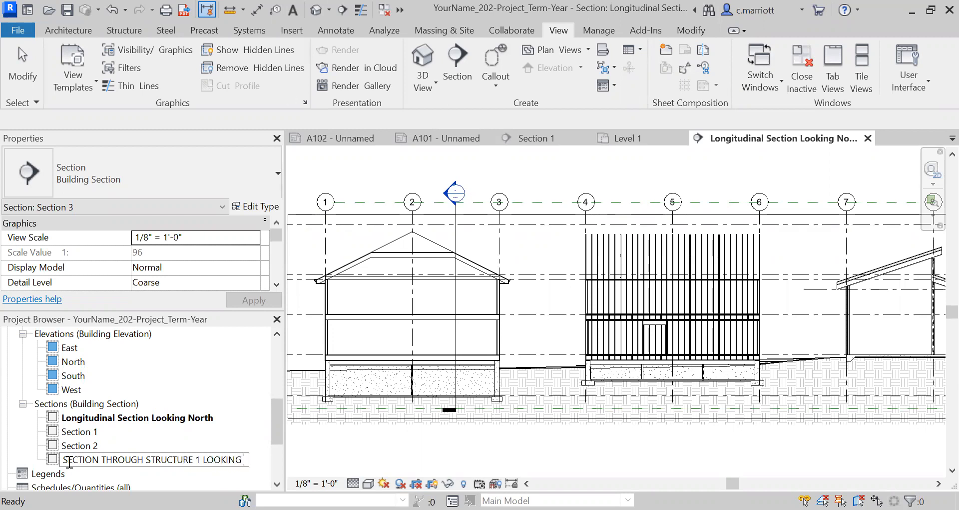
pyautogui.click(84, 431)
pyautogui.click(81, 418)
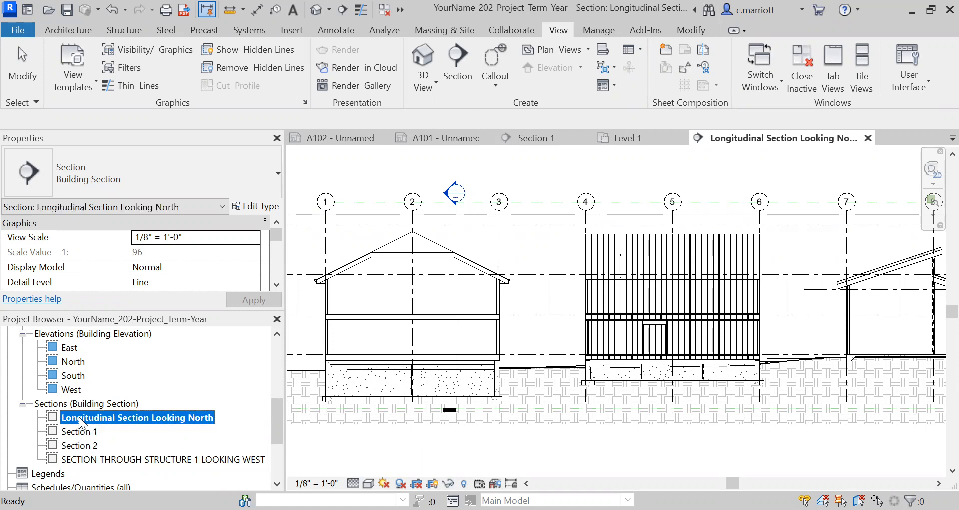
# Rename the Longitudinal Section Looking North view in all capitals as "LONGITUDINAL SECTION LOOKING NORTH".
pyautogui.rightClick(79, 416)
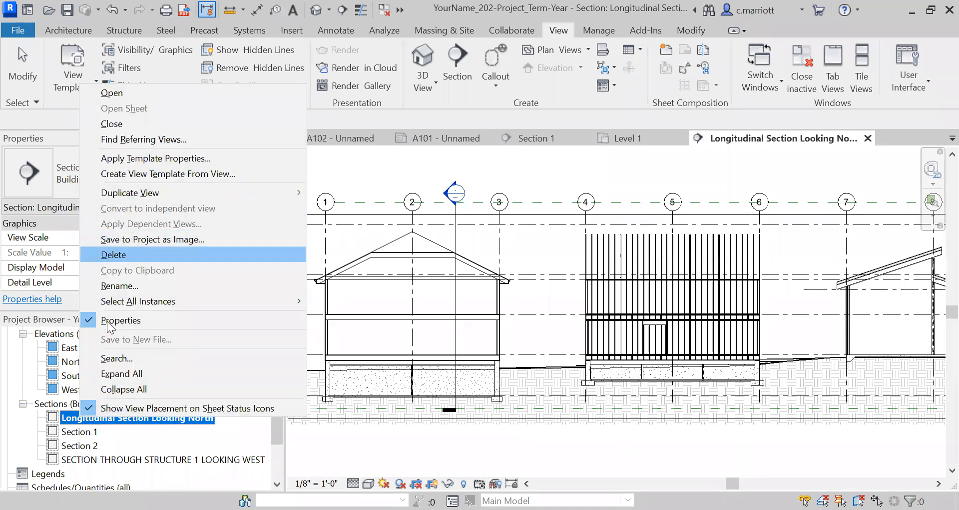
pyautogui.click(104, 285)
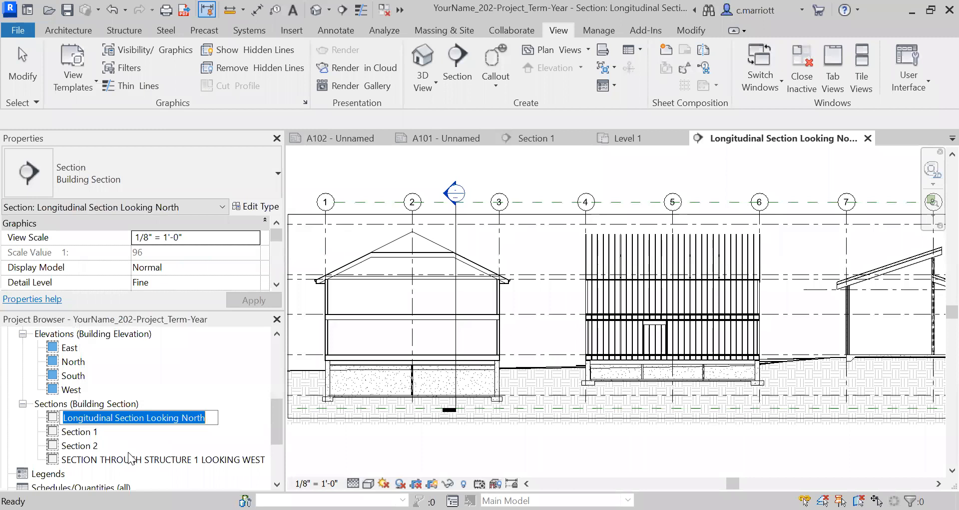
pyautogui.write('LONGITU')
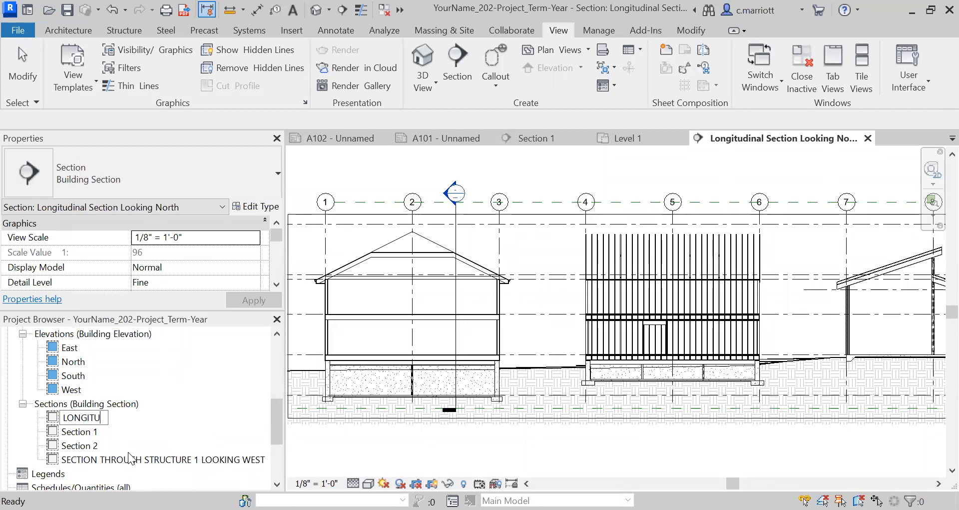
pyautogui.write('DINAL SECTI')
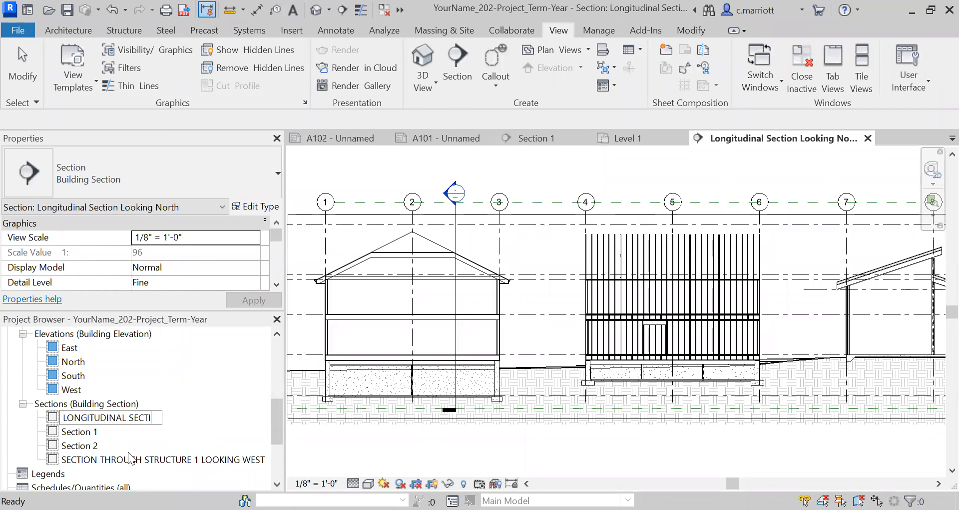
pyautogui.write('ON LOOKING NORTH')
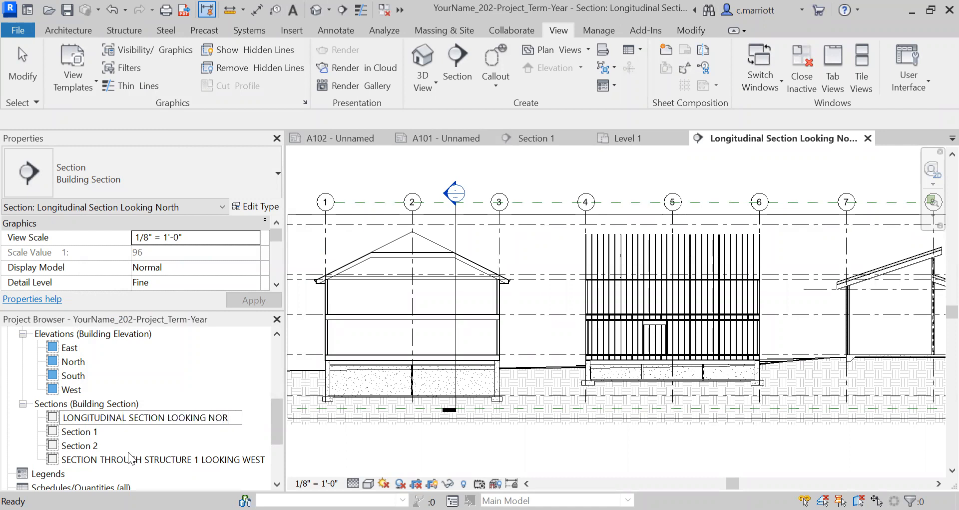
pyautogui.click(83, 434)
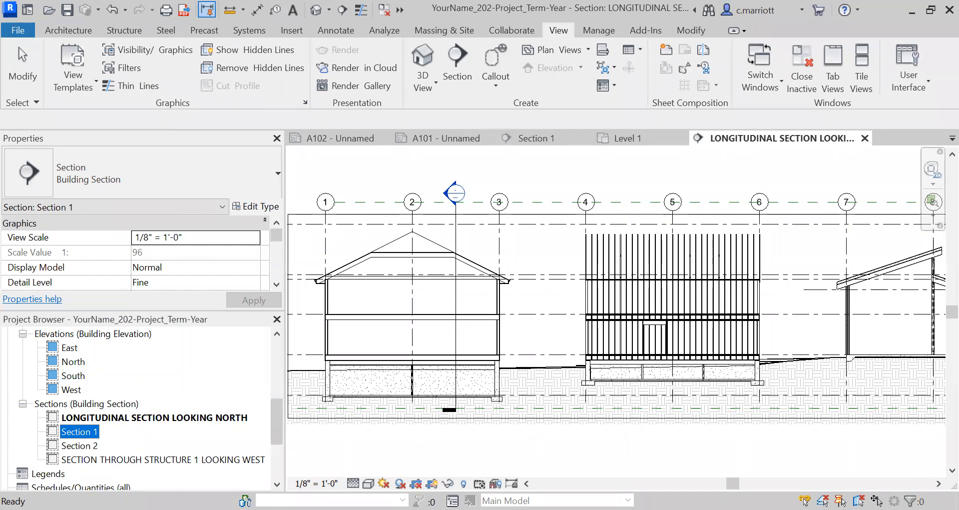
pyautogui.press('Escape')
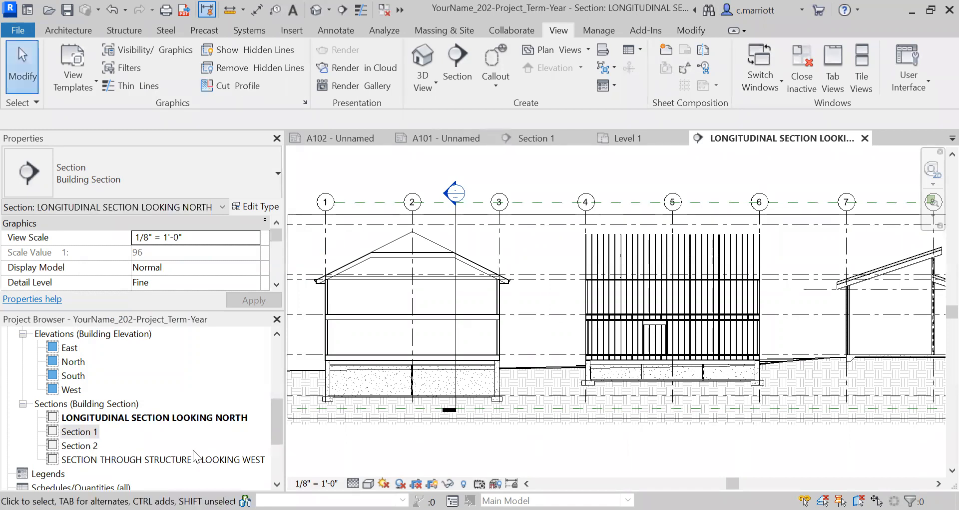
# Open the section view through Structure 1 to check it, and return to the longitudinal section.
pyautogui.doubleClick(162, 459)
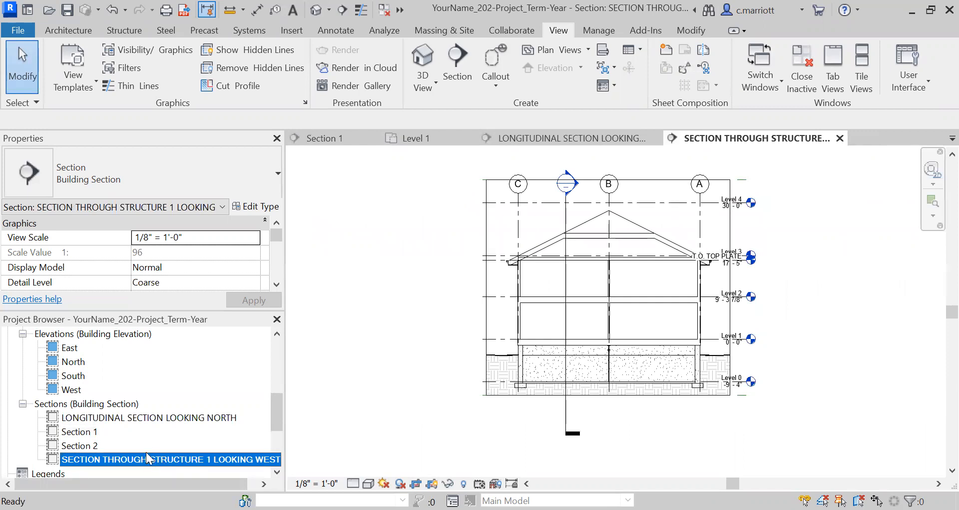
pyautogui.doubleClick(116, 419)
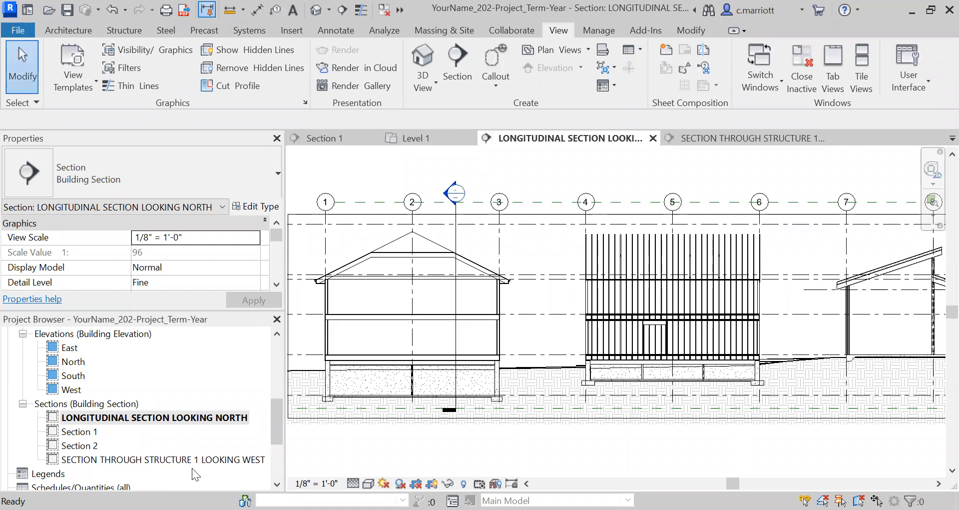
# Place a vertical building section through Structure 2 between grids 5 and 6, from the upper reference plane to the lower one, facing west.
pyautogui.scroll(-2, 307, 446)
pyautogui.moveTo(501, 416); pyautogui.dragTo(484, 375, button='middle')
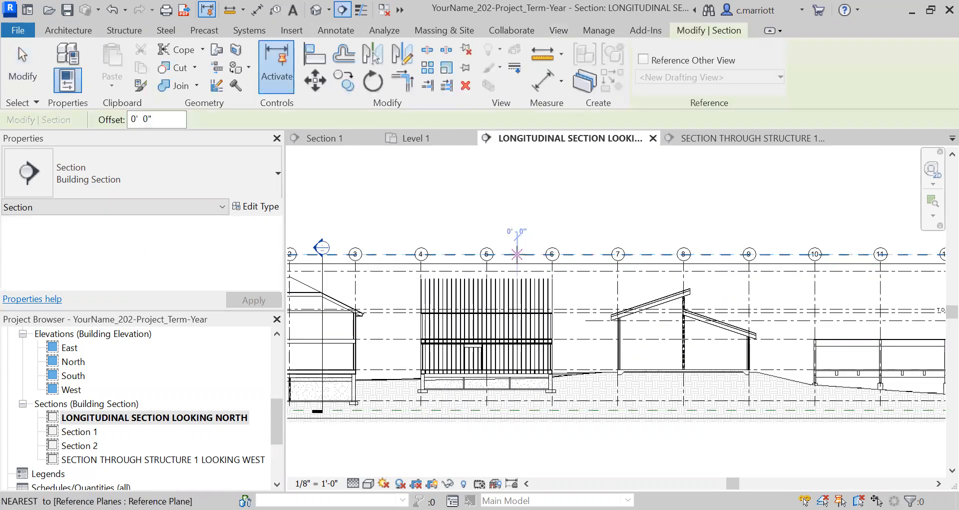
pyautogui.scroll(3, 520, 257)
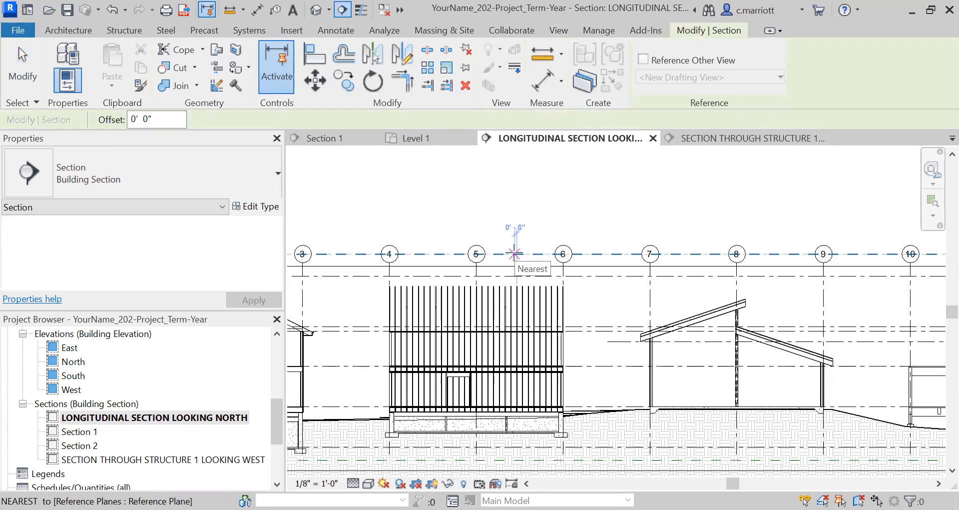
pyautogui.click(515, 254)
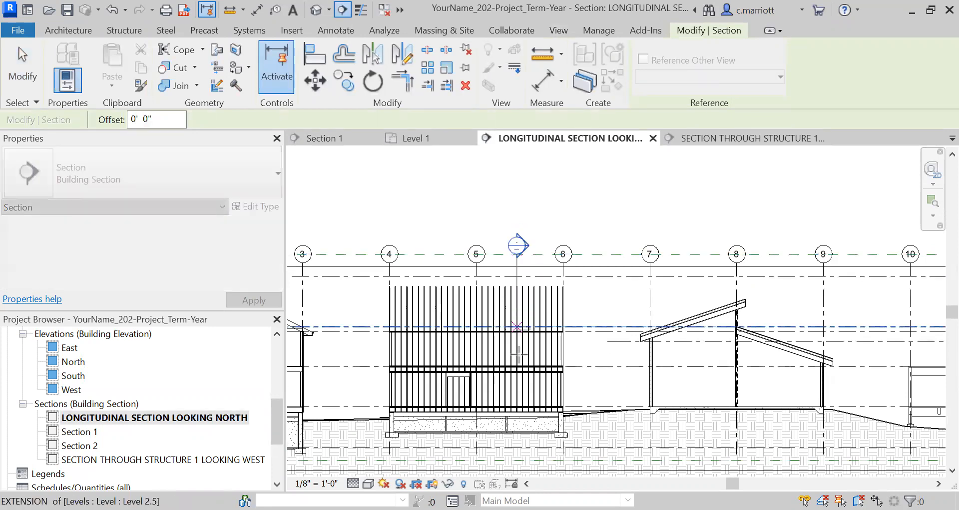
pyautogui.scroll(-3, 521, 335)
pyautogui.scroll(-1, 520, 394)
pyautogui.scroll(5, 520, 394)
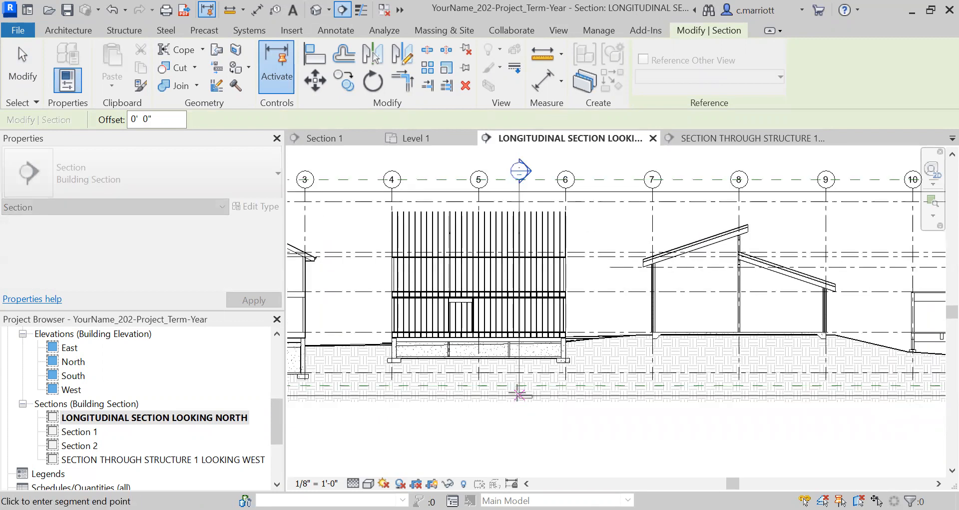
pyautogui.click(519, 386)
pyautogui.press('Escape')
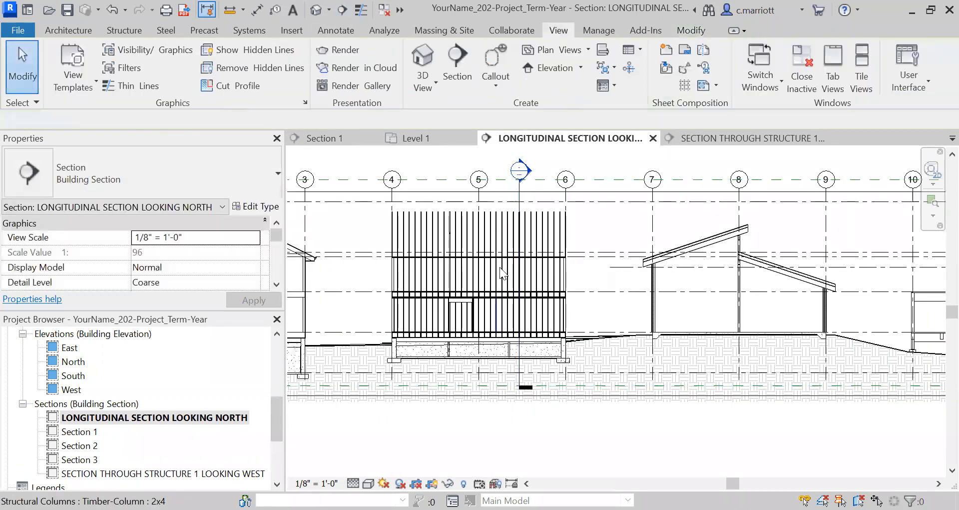
pyautogui.click(520, 204)
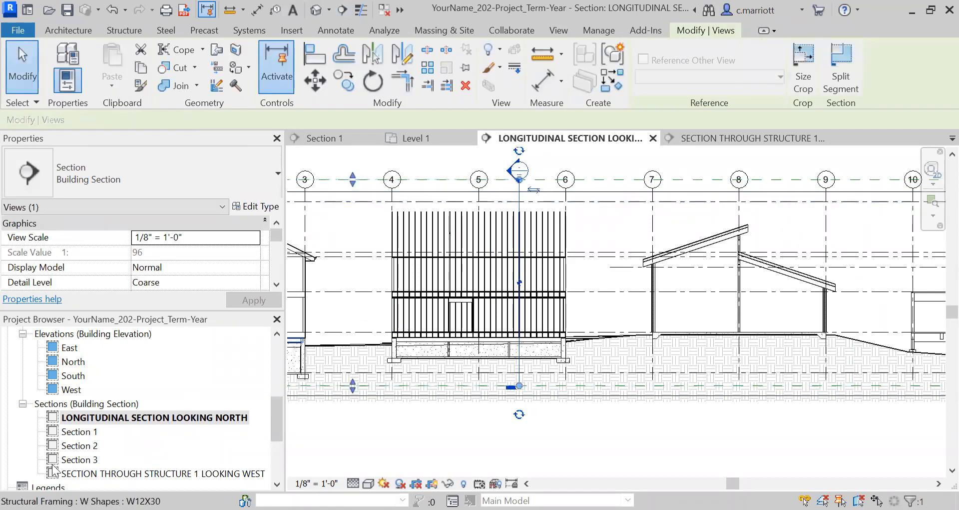
# Rename the new Section 3 view as "SECTION THROUGH STRUCTURE 2 LOOKING WEST".
pyautogui.scroll(-1, 102, 459)
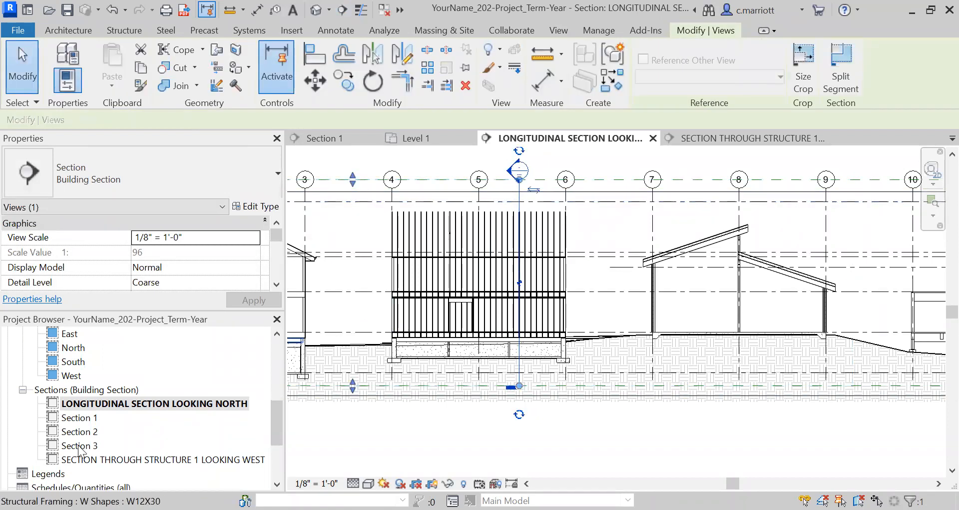
pyautogui.click(79, 446)
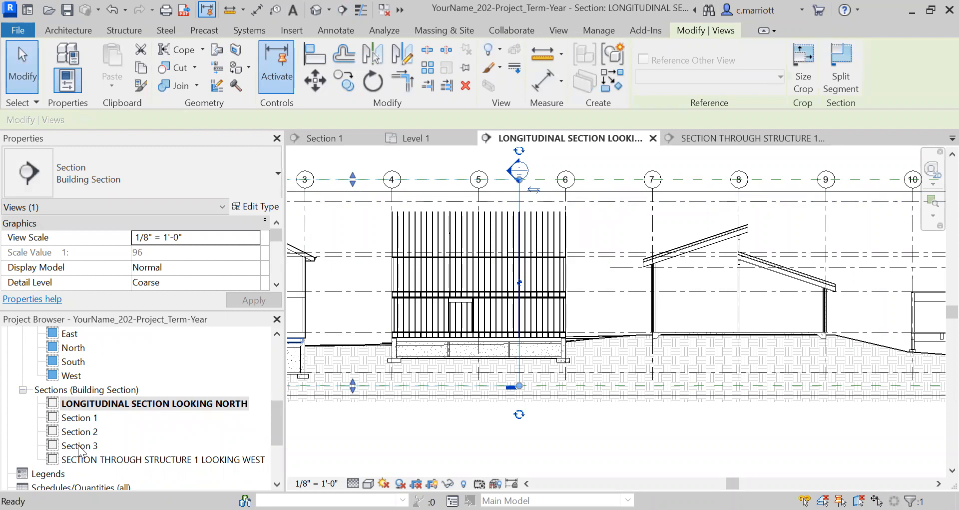
pyautogui.rightClick(78, 444)
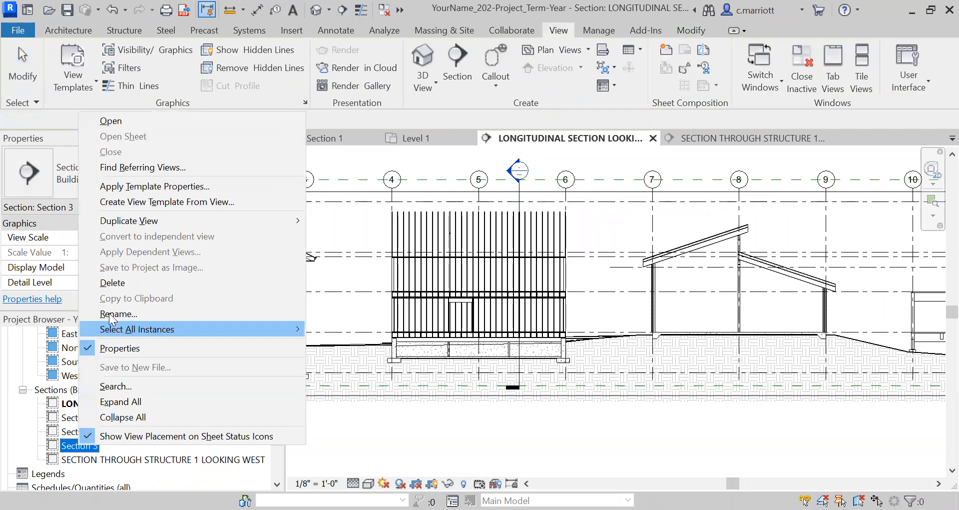
pyautogui.click(110, 313)
pyautogui.write('SECTION THROUGH ')
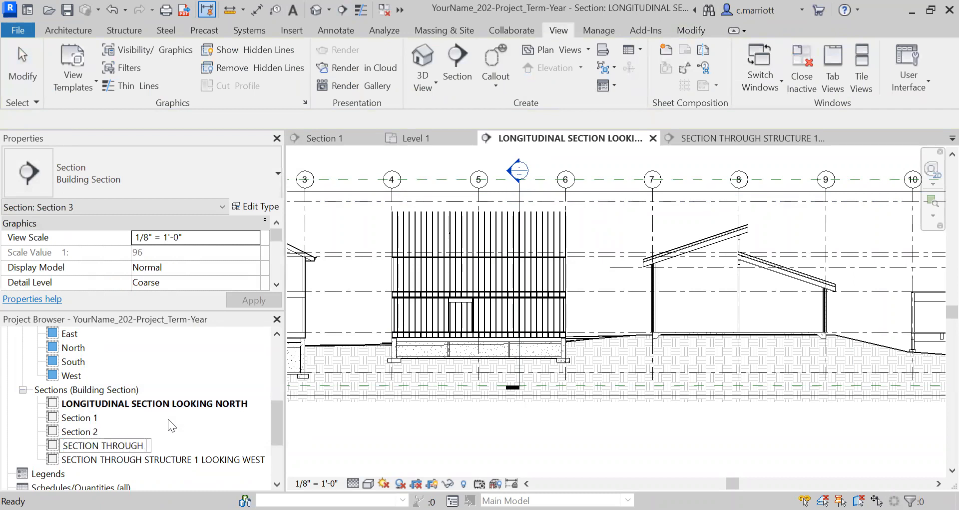
pyautogui.write('STRUCTURE 2 LOOKING WEST')
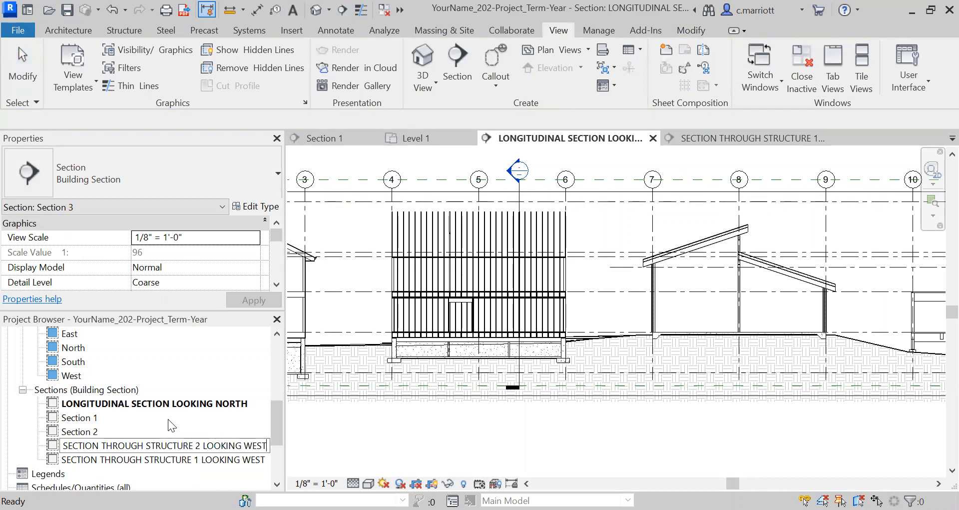
pyautogui.press('Return')
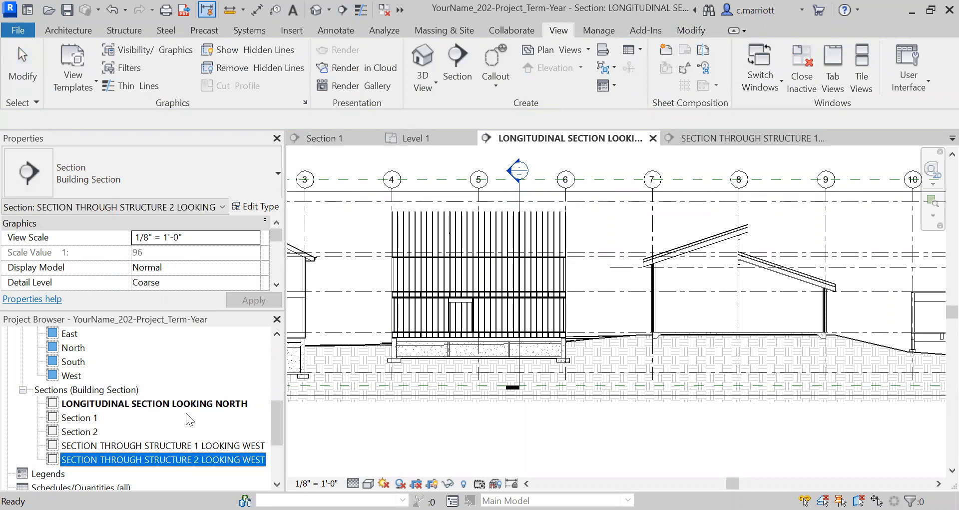
# Place a building section 10' from grid 11, between grids 11 and 12, from the upper reference plane to the lower one, facing west.
pyautogui.scroll(-3, 444, 381)
pyautogui.click(443, 389)
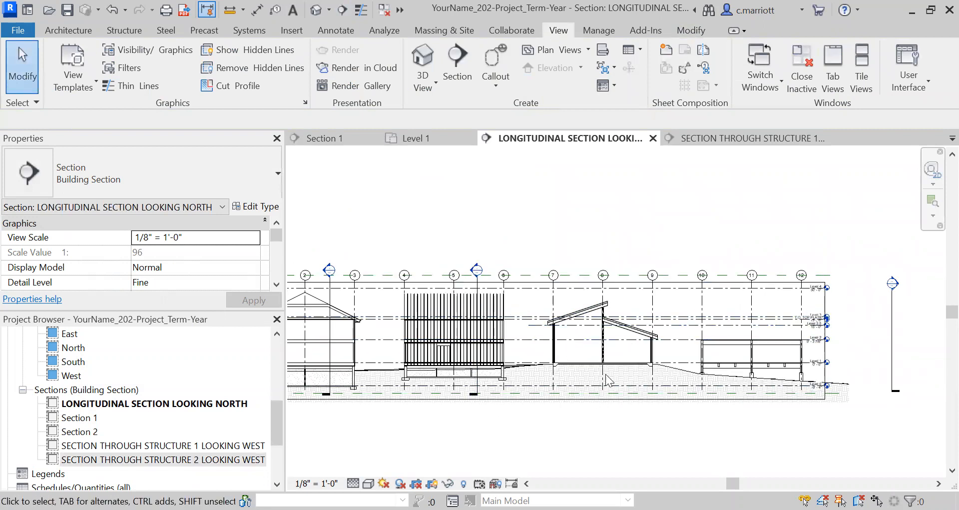
pyautogui.moveTo(638, 381); pyautogui.dragTo(590, 370, button='middle')
pyautogui.scroll(2, 589, 368)
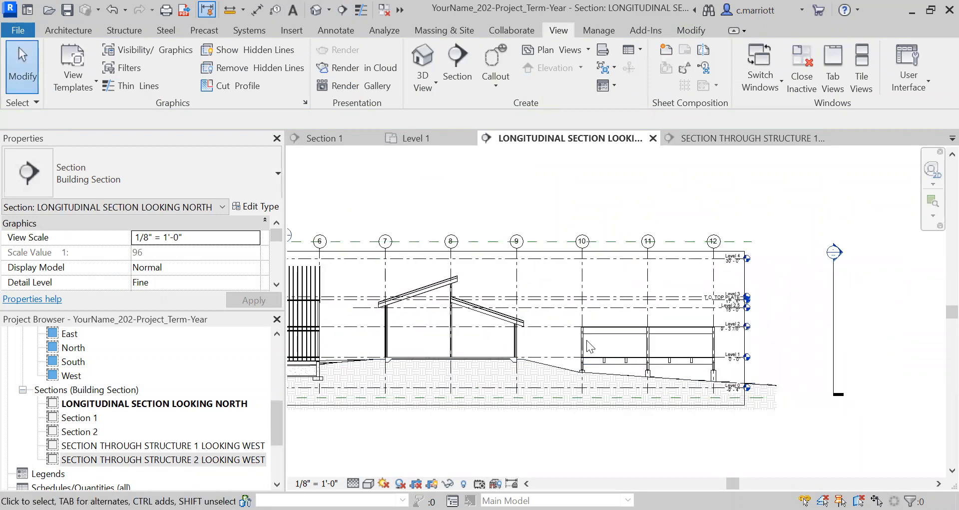
pyautogui.moveTo(617, 328); pyautogui.dragTo(562, 303, button='middle')
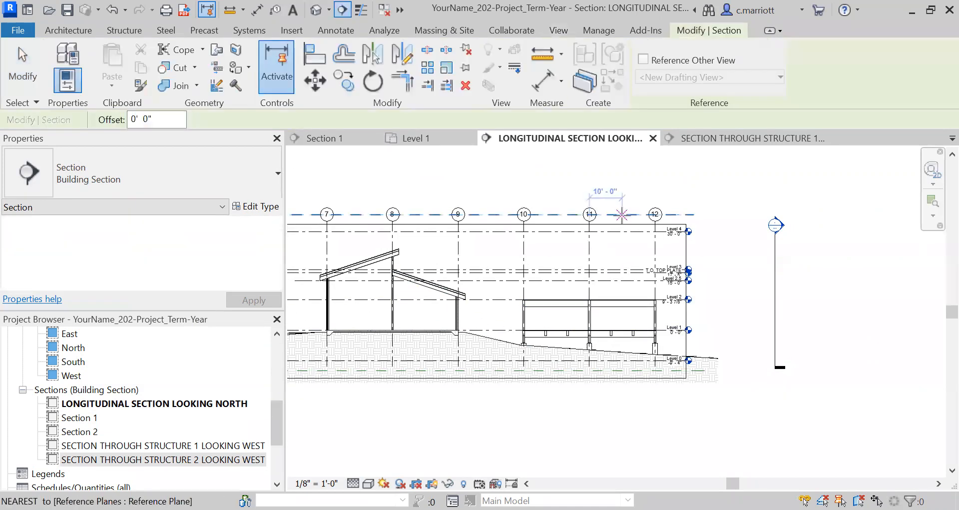
pyautogui.click(622, 214)
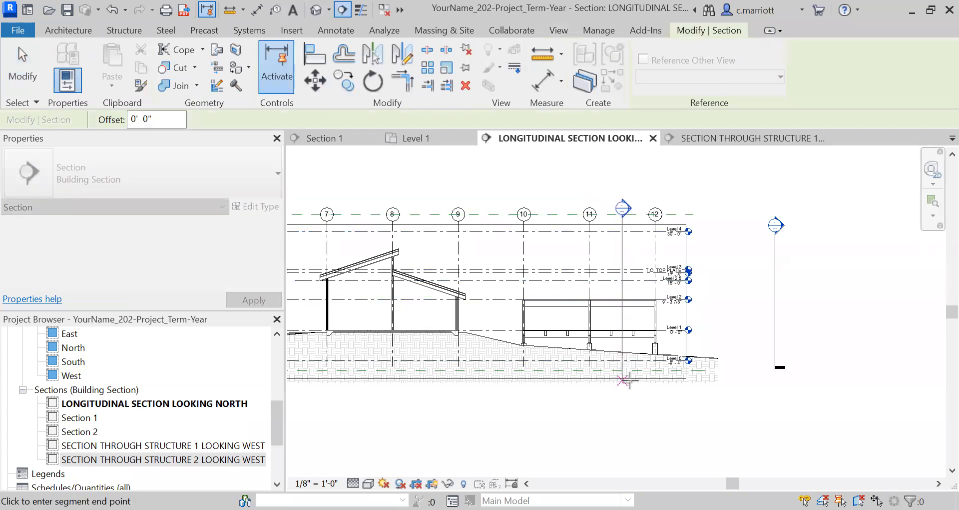
pyautogui.scroll(4, 624, 379)
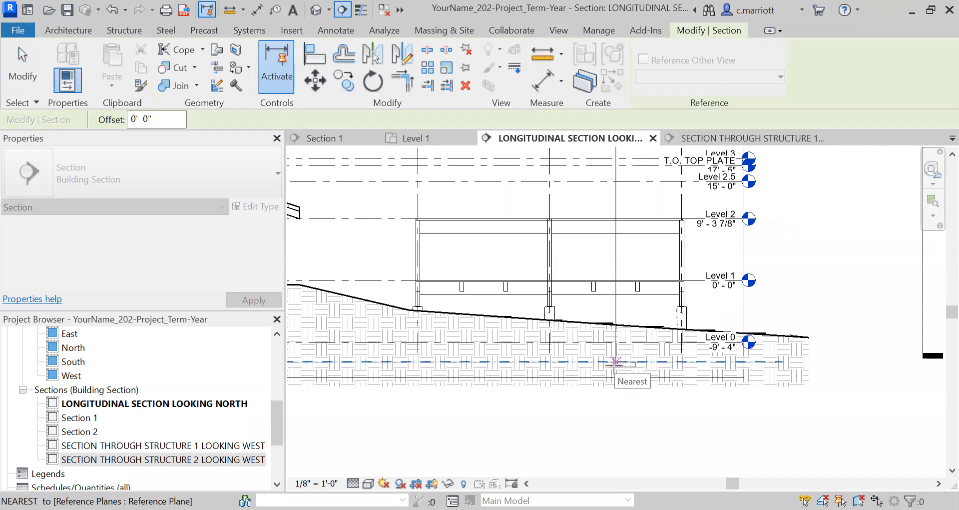
pyautogui.click(616, 361)
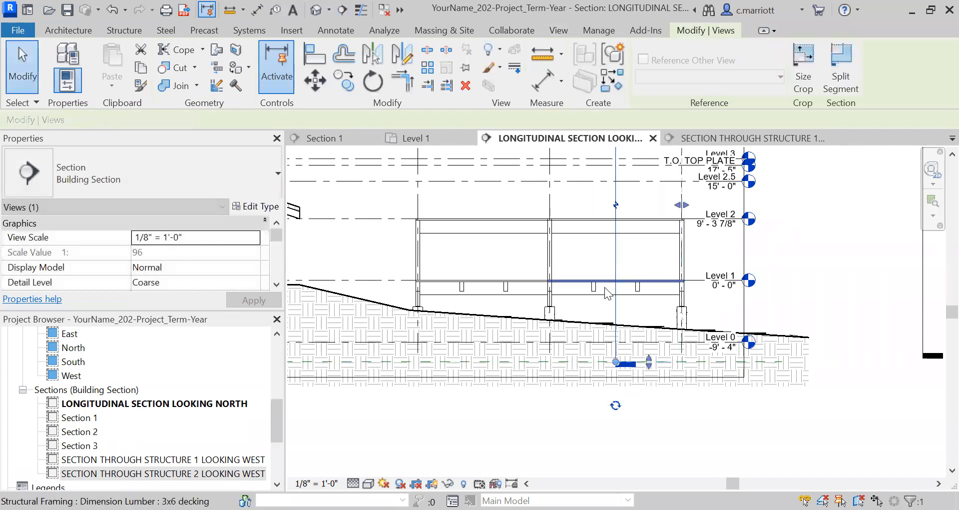
pyautogui.scroll(-4, 607, 288)
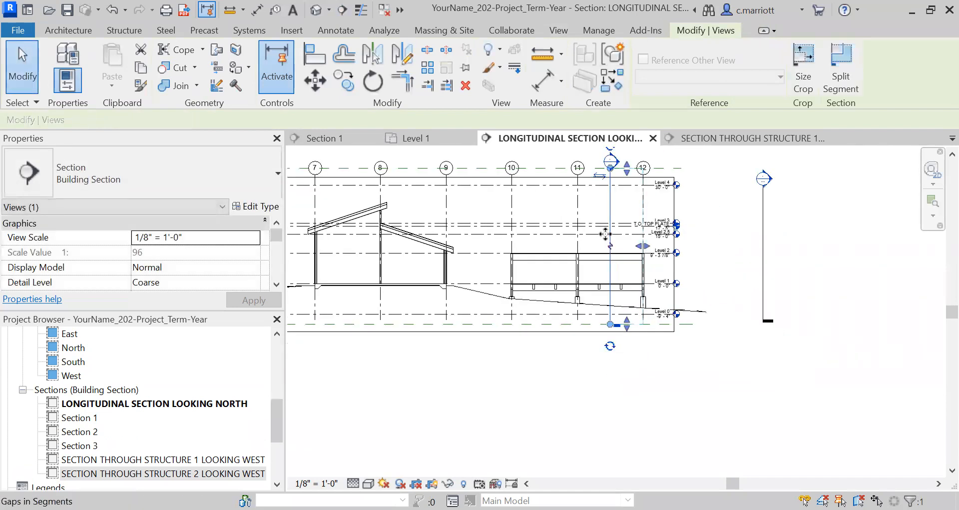
pyautogui.click(599, 177)
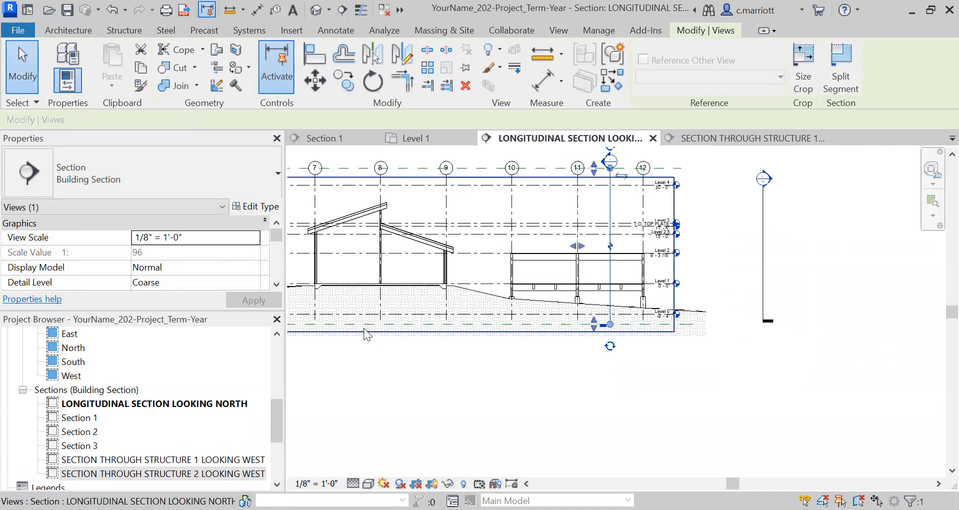
# Rename the Section 3 view between grids 11 and 12 as "SECTION THROUGH STRCUTRE 4 LOOKING WEST".
pyautogui.scroll(-1, 123, 462)
pyautogui.click(91, 432)
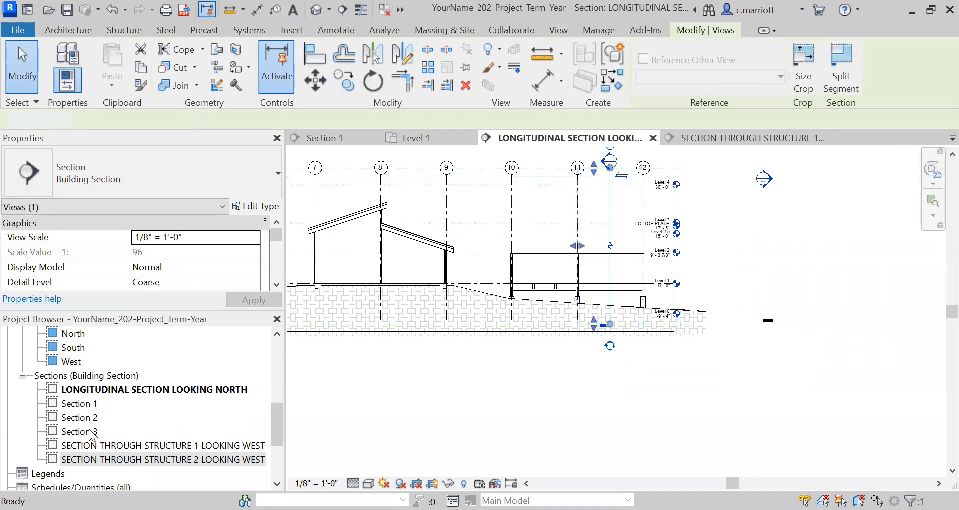
pyautogui.rightClick(92, 432)
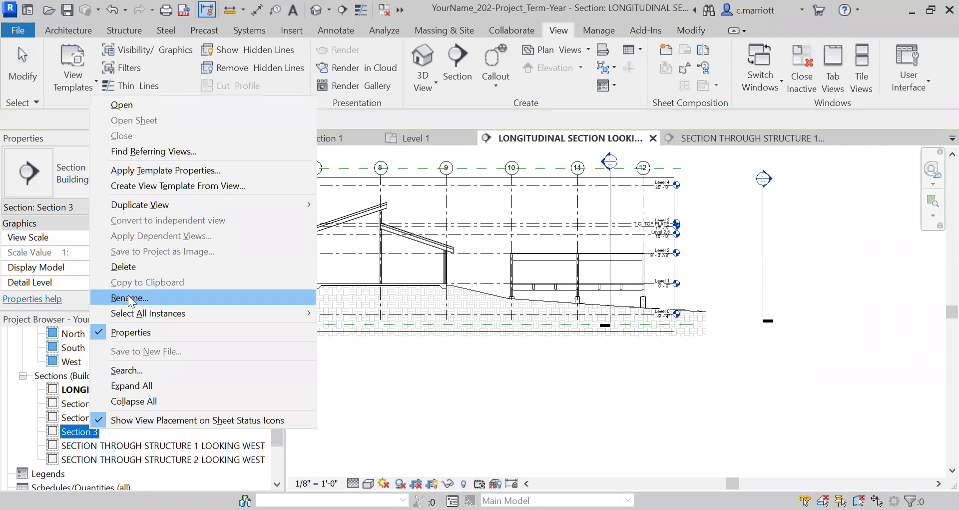
pyautogui.click(128, 298)
pyautogui.write('SECTION THROUGH STRCUTRE 4 LOOKING')
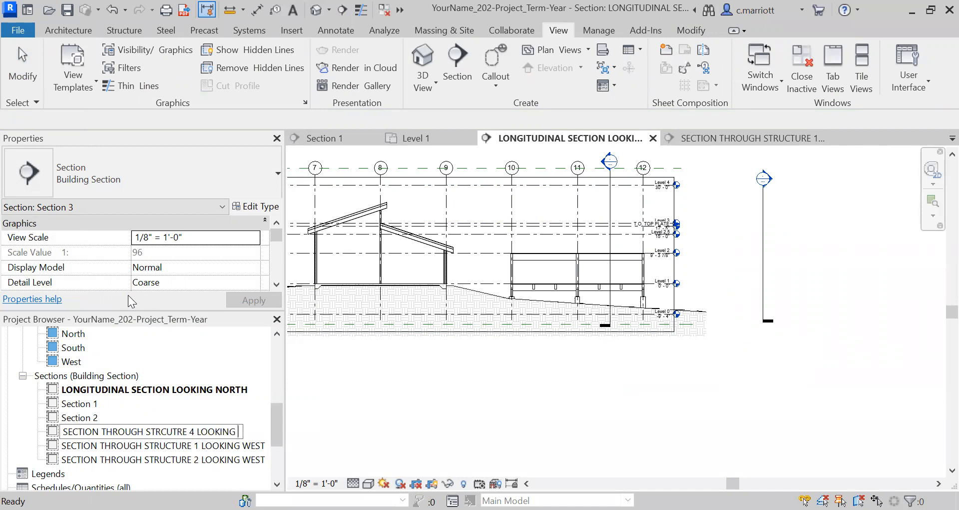
pyautogui.write(' WEST')
pyautogui.press('Return')
pyautogui.click(415, 392)
pyautogui.scroll(-3, 410, 392)
pyautogui.moveTo(438, 398); pyautogui.dragTo(515, 414, button='middle')
pyautogui.scroll(2, 447, 389)
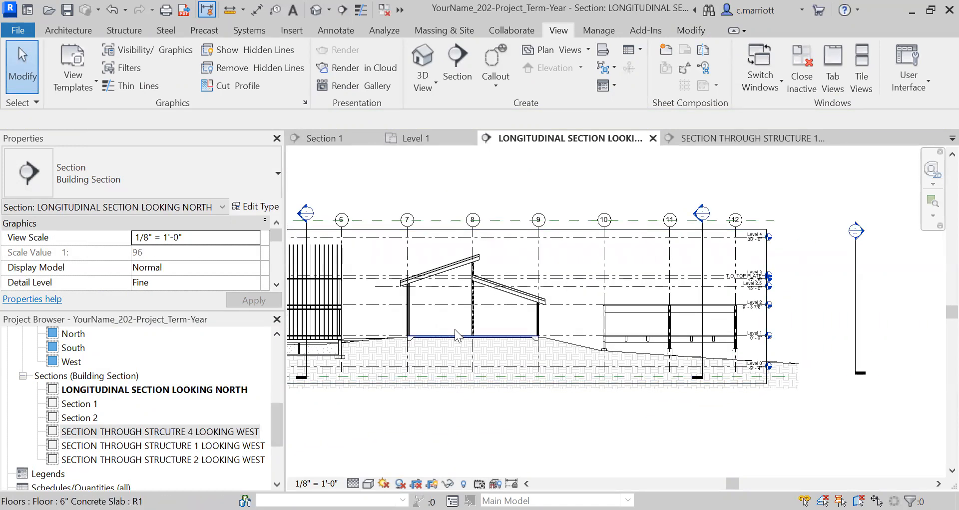
pyautogui.scroll(1, 455, 329)
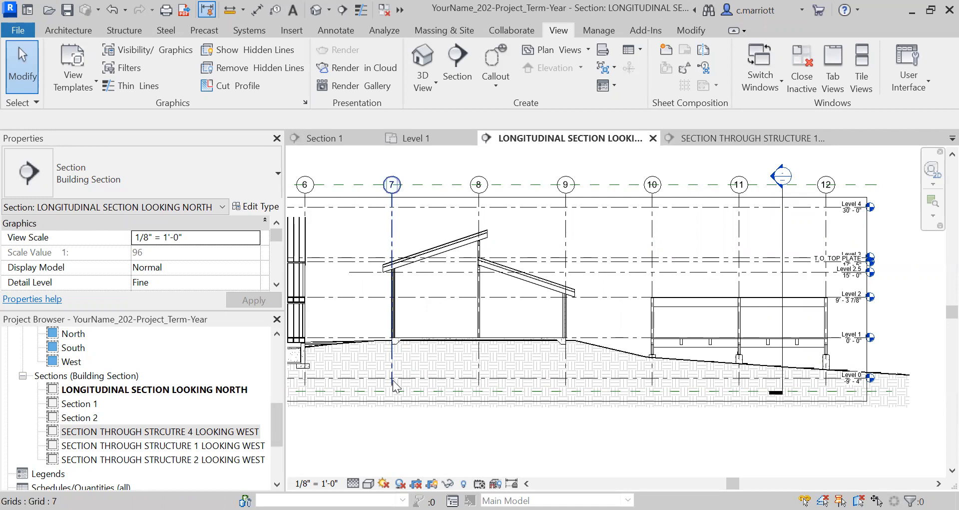
pyautogui.scroll(-1, 432, 349)
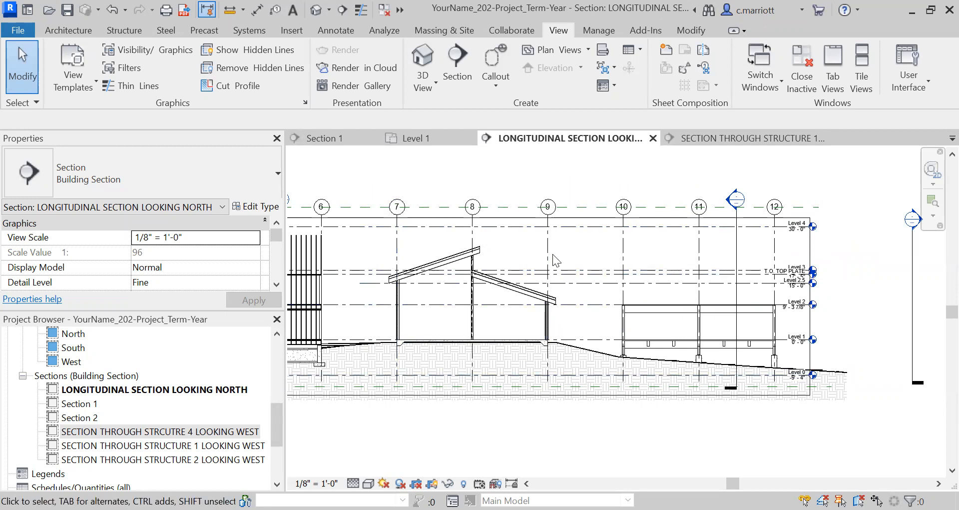
# Create a rectangular callout around the sloped-roof structure between grids 7 and 9 in the longitudinal section and save the project.
pyautogui.scroll(2, 483, 300)
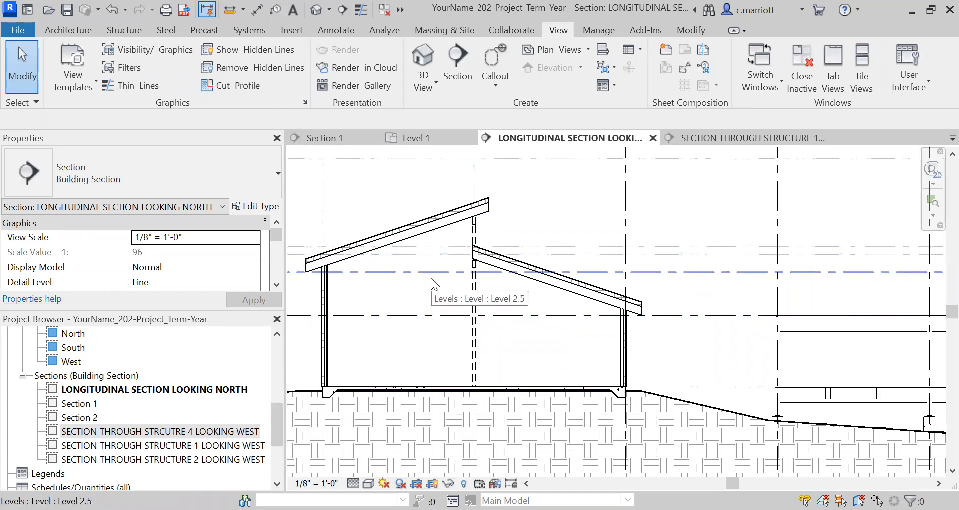
pyautogui.scroll(-1, 463, 268)
pyautogui.scroll(-2, 456, 274)
pyautogui.moveTo(444, 284); pyautogui.dragTo(427, 324, button='middle')
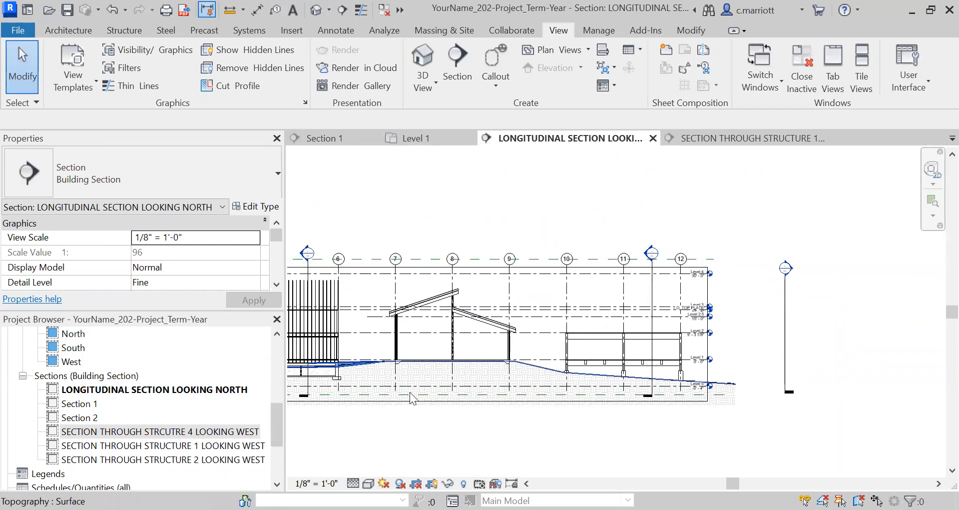
pyautogui.click(494, 55)
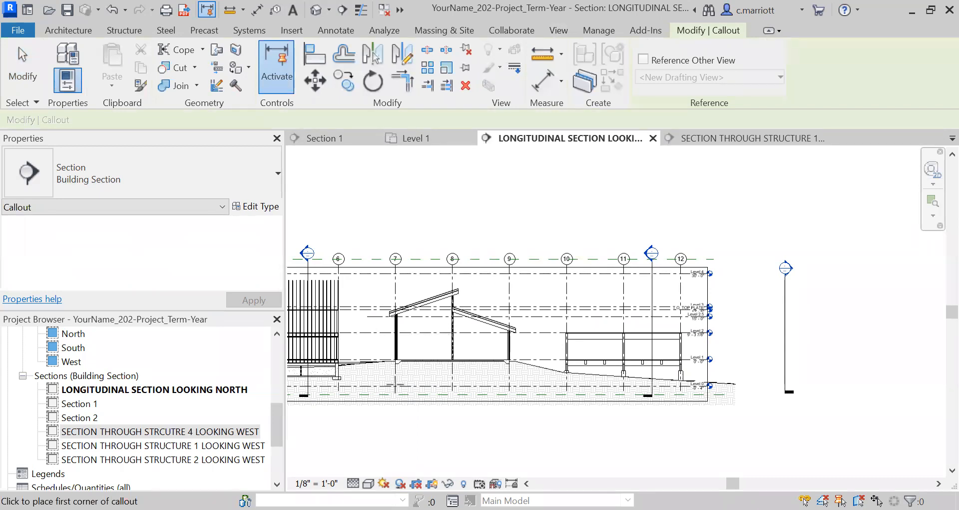
pyautogui.scroll(3, 395, 384)
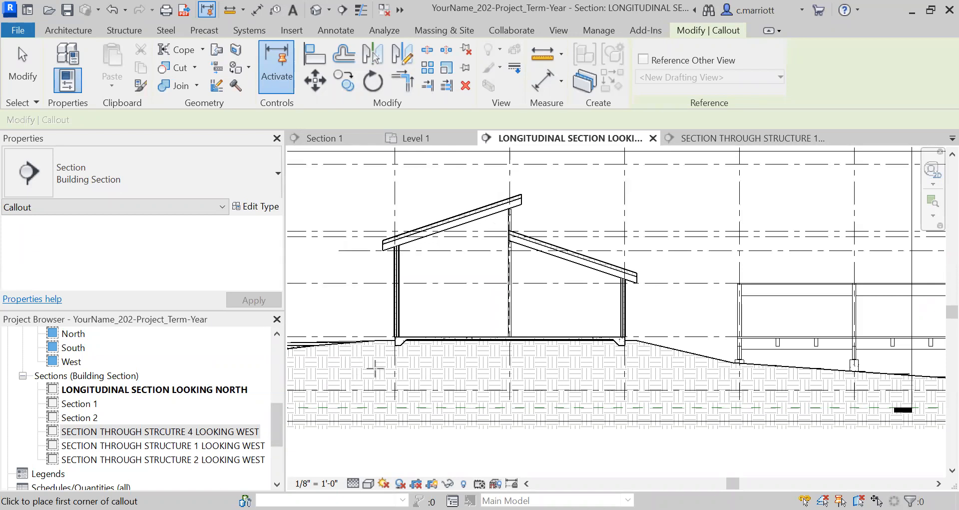
pyautogui.scroll(3, 399, 350)
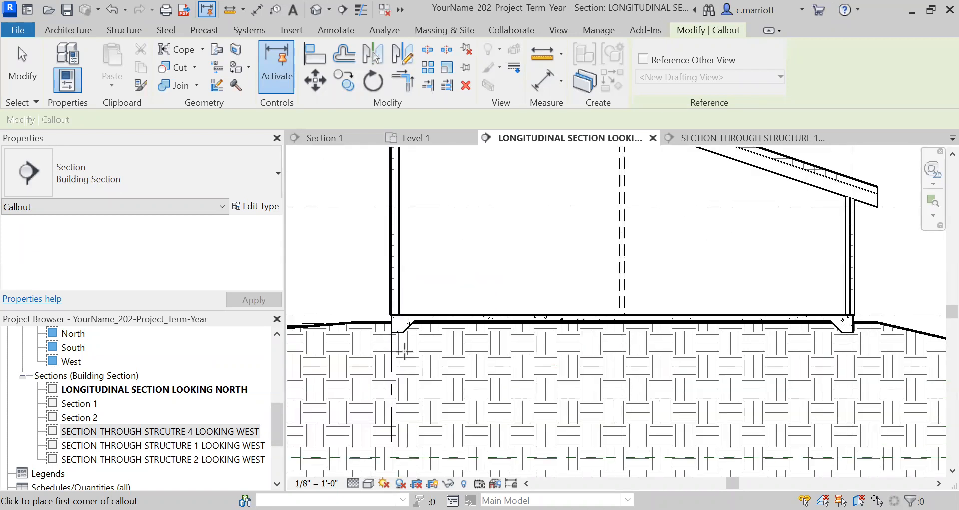
pyautogui.scroll(-3, 404, 352)
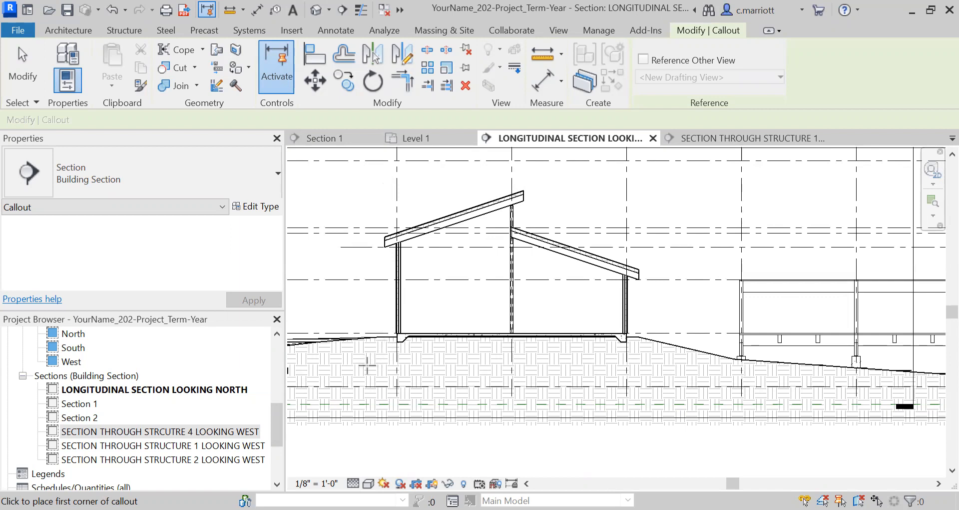
pyautogui.click(367, 365)
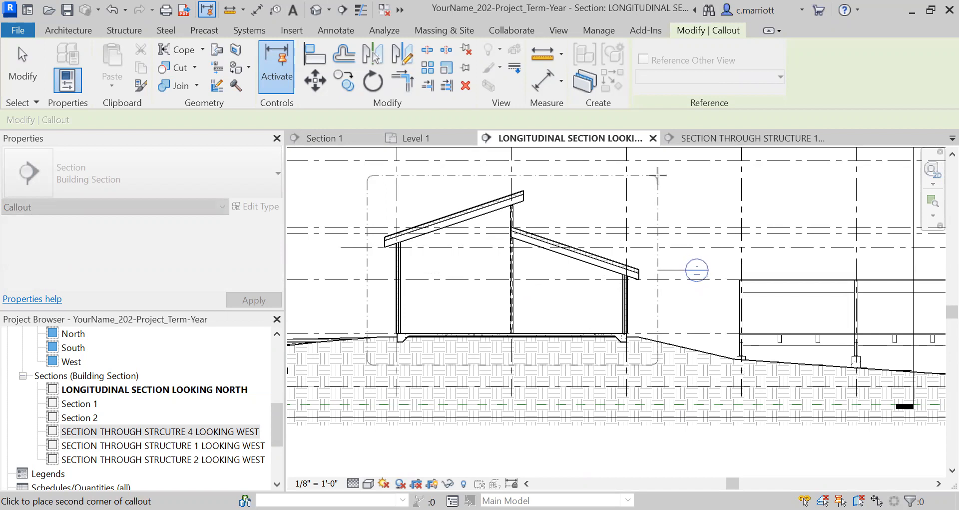
pyautogui.click(658, 175)
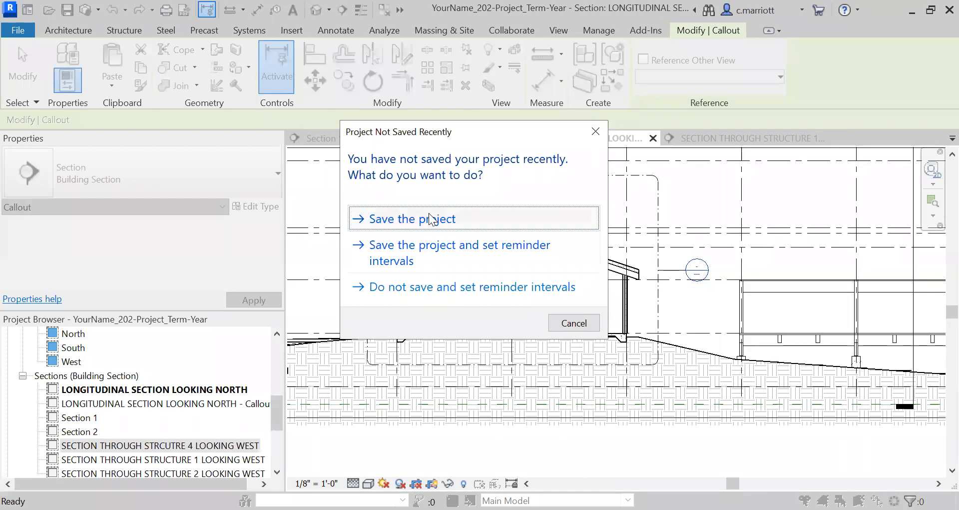
pyautogui.click(429, 218)
# Move the callout's head from beside its boundary to above it, between grids 8 and 9 at grid bubble height.
pyautogui.scroll(-2, 595, 296)
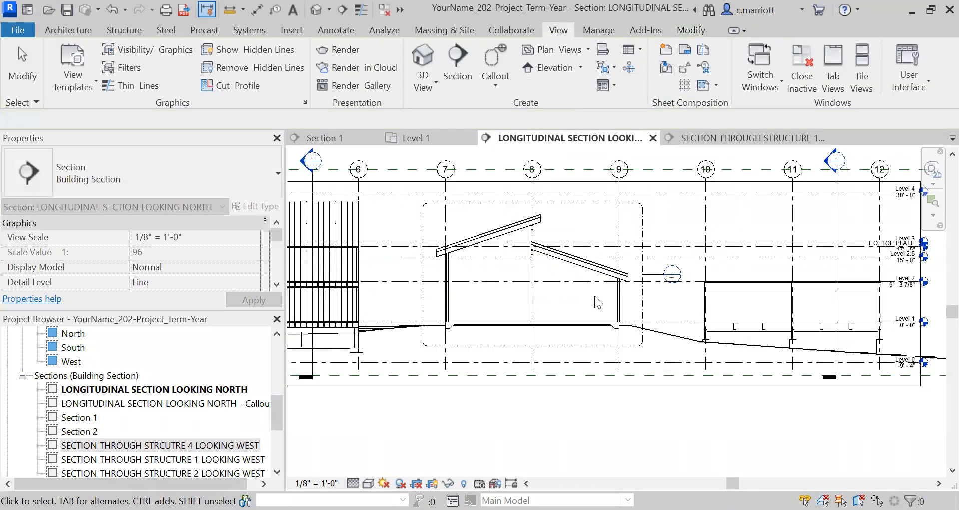
pyautogui.scroll(3, 614, 304)
pyautogui.scroll(-5, 693, 298)
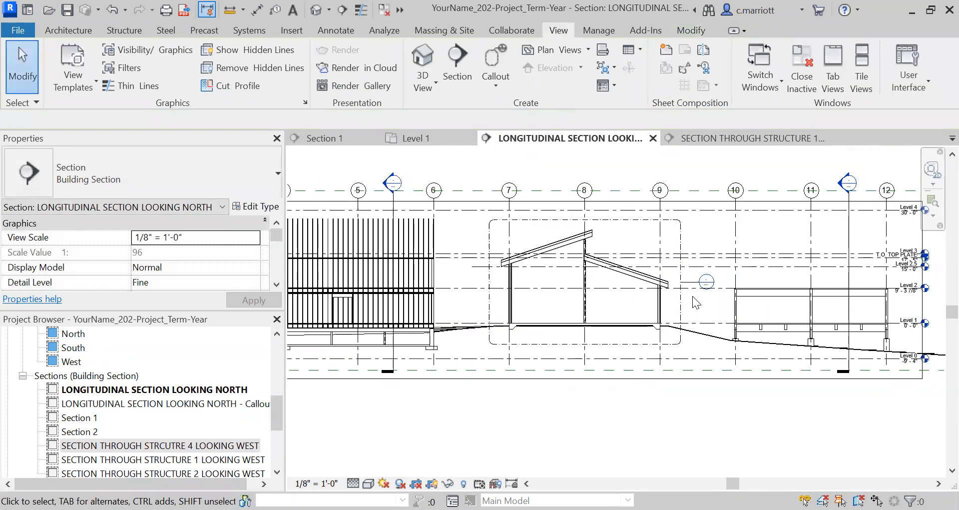
pyautogui.moveTo(719, 312); pyautogui.dragTo(603, 343, button='middle')
pyautogui.scroll(2, 649, 318)
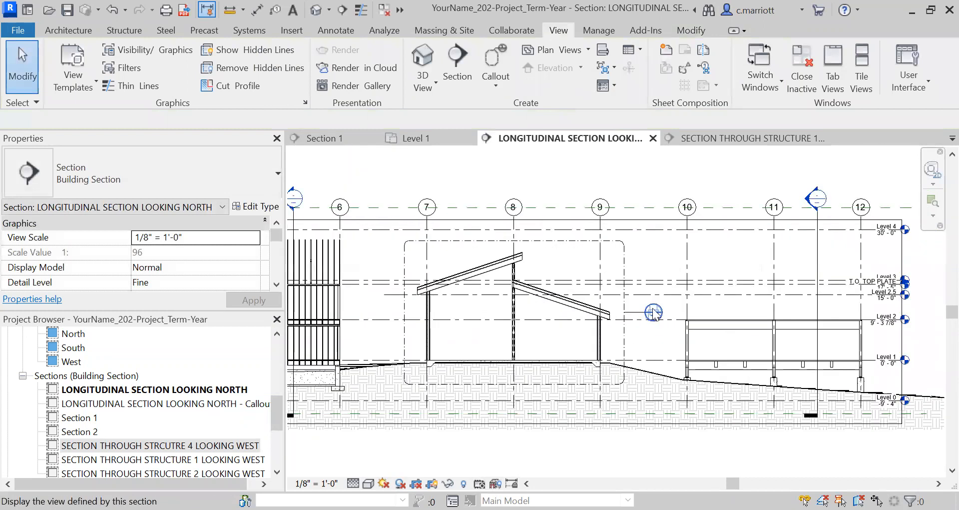
pyautogui.scroll(2, 647, 322)
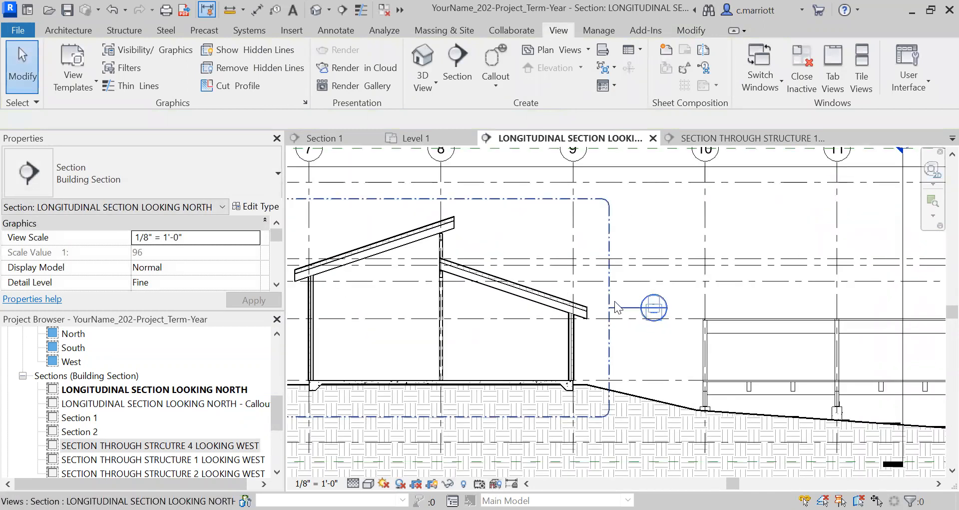
pyautogui.click(645, 314)
pyautogui.scroll(-2, 632, 313)
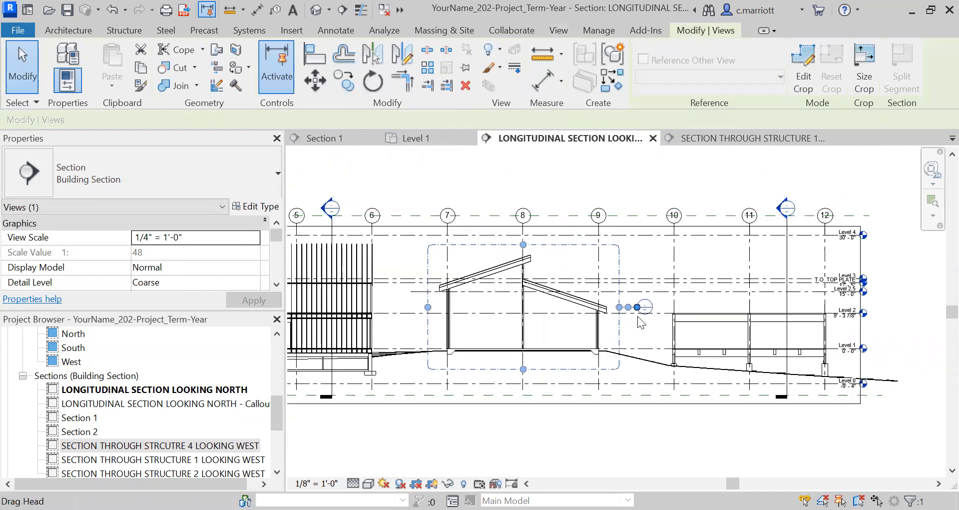
pyautogui.moveTo(620, 312); pyautogui.dragTo(619, 275)
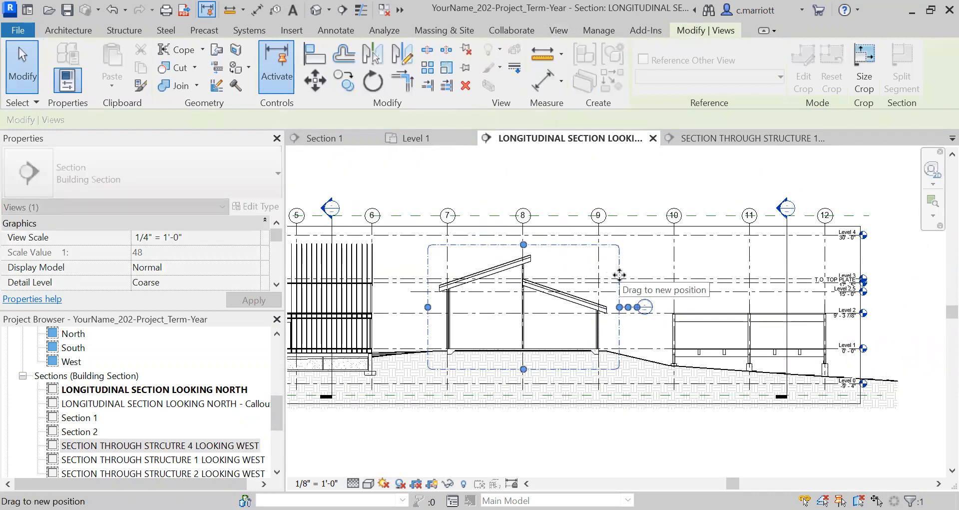
pyautogui.scroll(5, 642, 307)
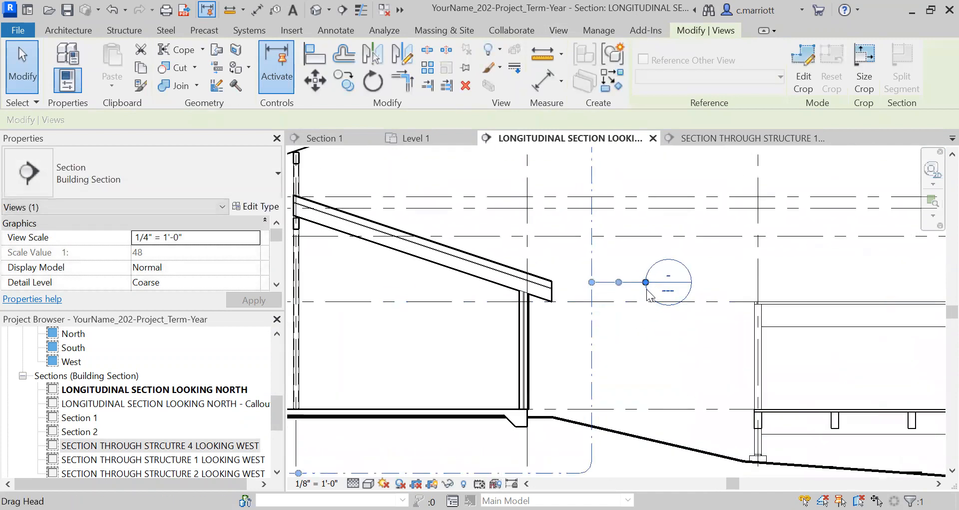
pyautogui.moveTo(646, 284); pyautogui.dragTo(442, 188)
pyautogui.moveTo(441, 188); pyautogui.dragTo(458, 313, button='middle')
pyautogui.moveTo(464, 312); pyautogui.dragTo(424, 176)
pyautogui.click(380, 169)
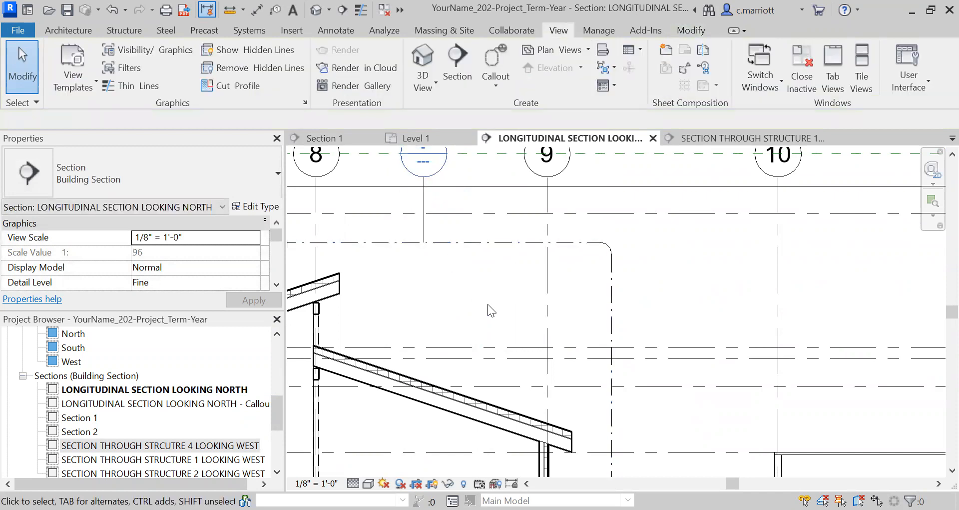
# Fine-tune the callout head's position so that it is centred on the upper reference plane, in line with the grid bubbles.
pyautogui.scroll(-3, 487, 304)
pyautogui.scroll(3, 460, 265)
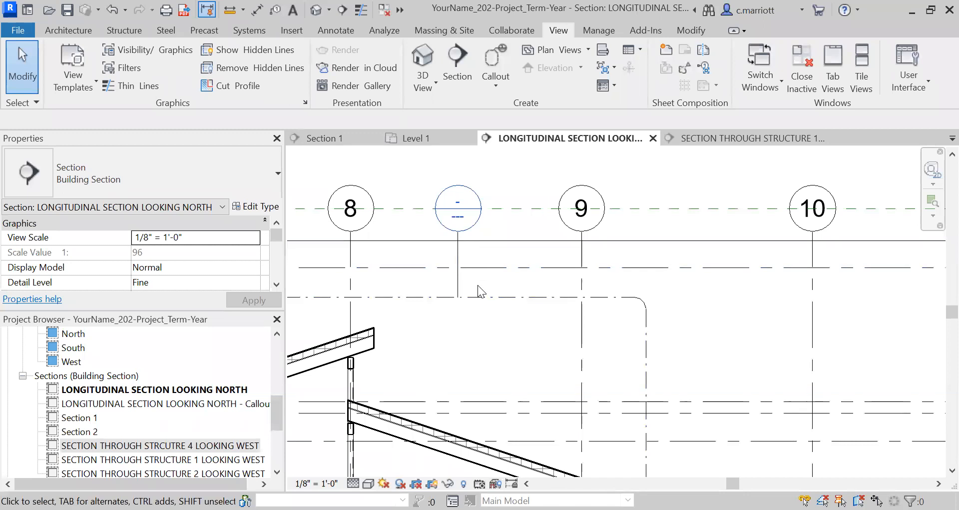
pyautogui.click(481, 295)
pyautogui.moveTo(456, 232); pyautogui.dragTo(459, 230)
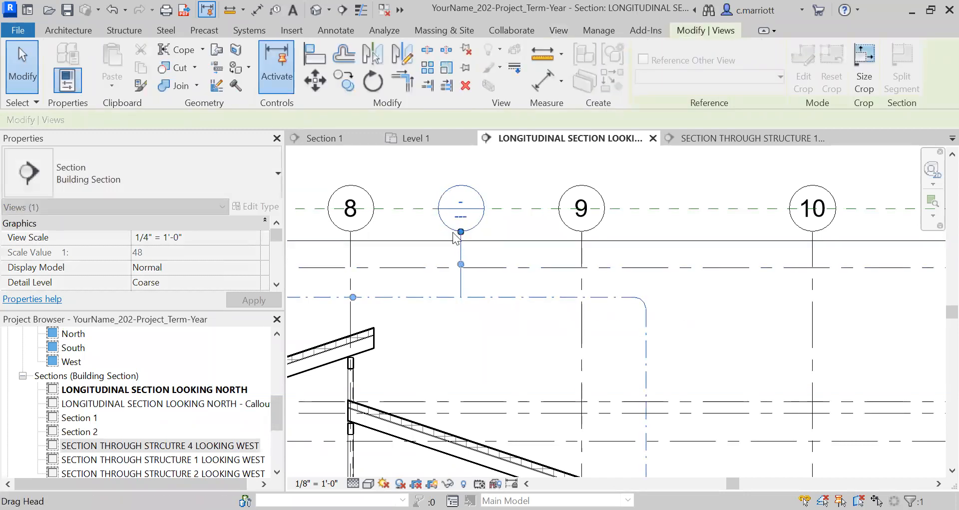
pyautogui.click(417, 229)
# Lower the head of the Structure 1 section marker between grids 2 and 3 to centre it on the upper reference plane.
pyautogui.scroll(-5, 489, 304)
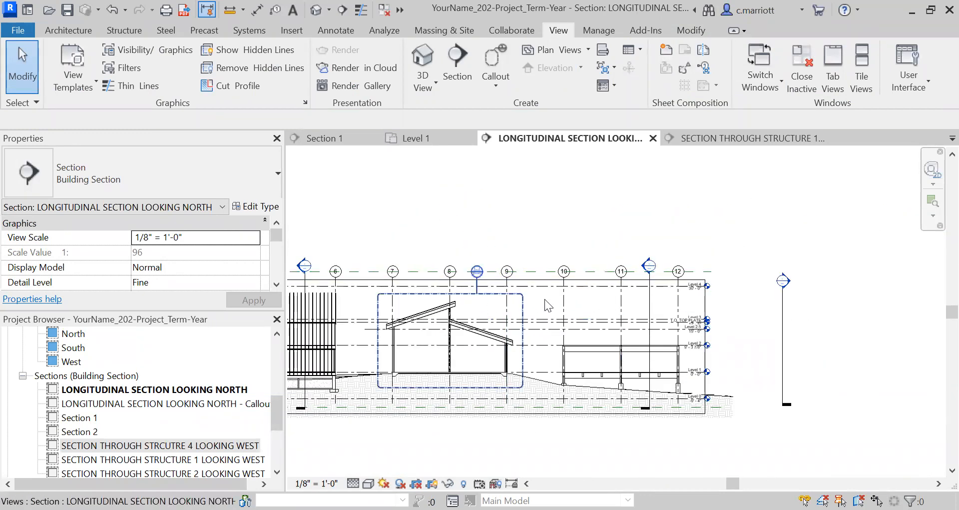
pyautogui.scroll(-3, 450, 296)
pyautogui.scroll(-2, 387, 300)
pyautogui.moveTo(405, 299); pyautogui.dragTo(460, 303, button='middle')
pyautogui.moveTo(334, 290); pyautogui.dragTo(429, 302, button='middle')
pyautogui.scroll(1, 429, 303)
pyautogui.scroll(1, 426, 301)
pyautogui.scroll(5, 399, 300)
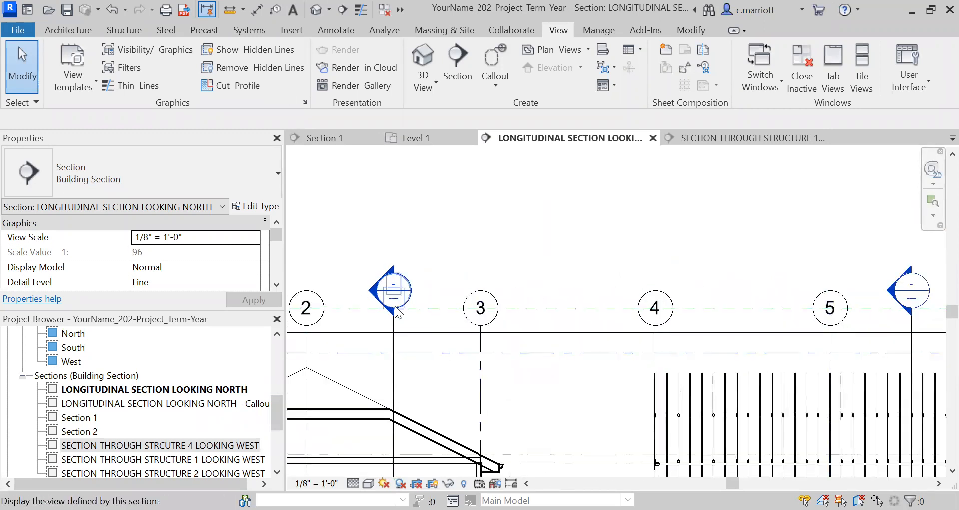
pyautogui.scroll(1, 399, 297)
pyautogui.scroll(3, 415, 312)
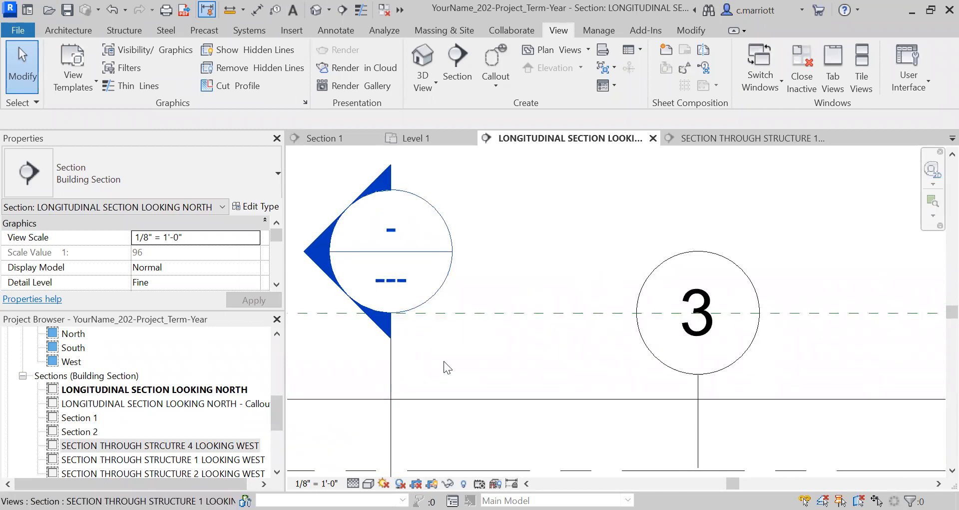
pyautogui.click(391, 364)
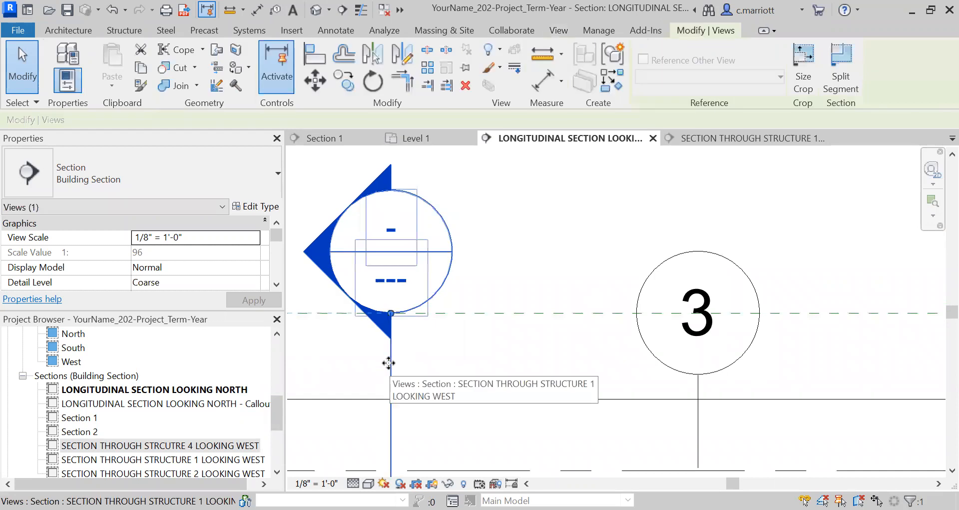
pyautogui.click(392, 314)
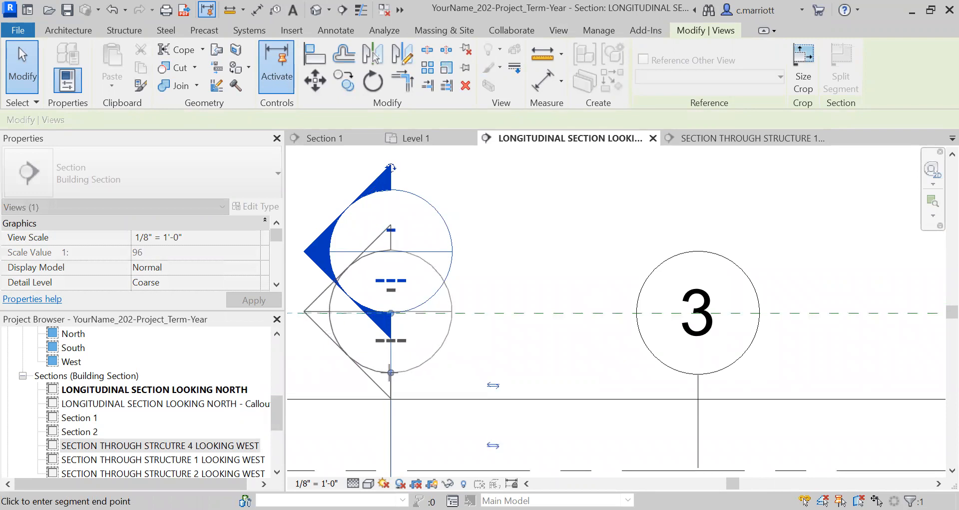
pyautogui.moveTo(391, 373); pyautogui.dragTo(391, 373)
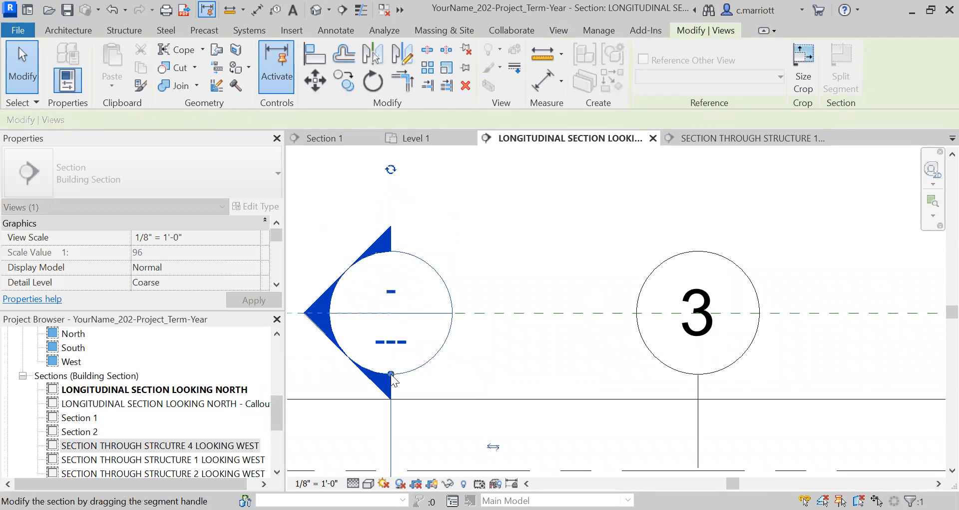
pyautogui.click(477, 363)
# Lower the head of the Structure 2 section marker between grids 5 and 6 to centre it on the upper reference plane.
pyautogui.scroll(-3, 476, 349)
pyautogui.scroll(-1, 520, 334)
pyautogui.moveTo(517, 333); pyautogui.dragTo(305, 295, button='middle')
pyautogui.scroll(-4, 600, 340)
pyautogui.moveTo(687, 349); pyautogui.dragTo(477, 341, button='middle')
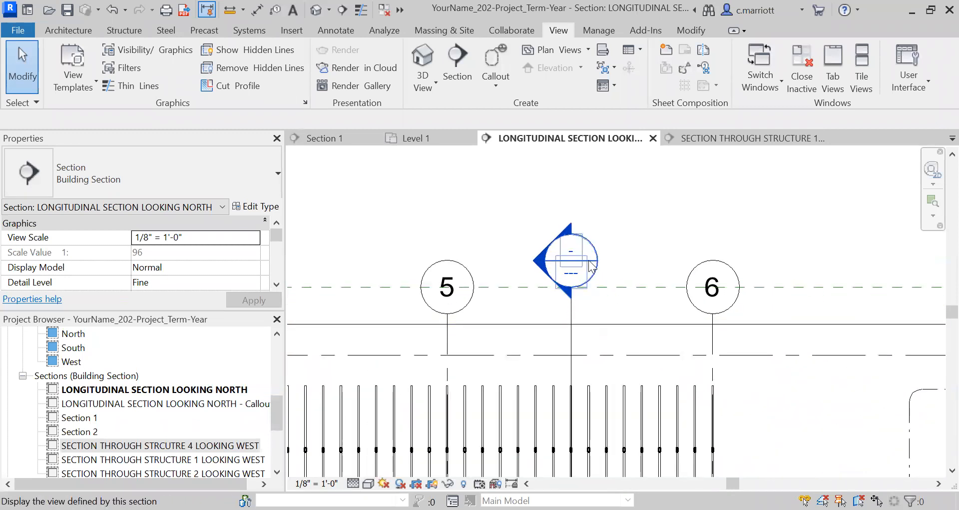
pyautogui.scroll(3, 590, 290)
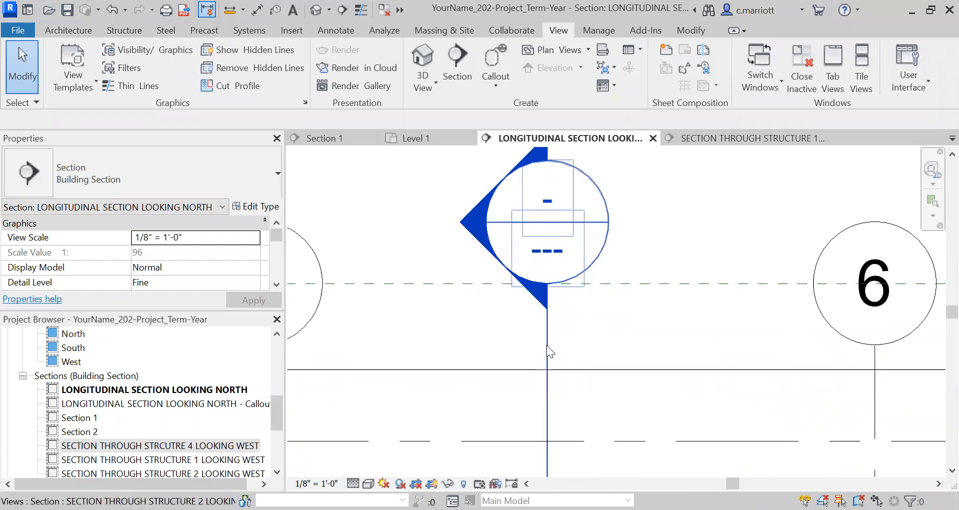
pyautogui.click(547, 345)
pyautogui.moveTo(541, 334); pyautogui.dragTo(543, 344)
pyautogui.click(427, 313)
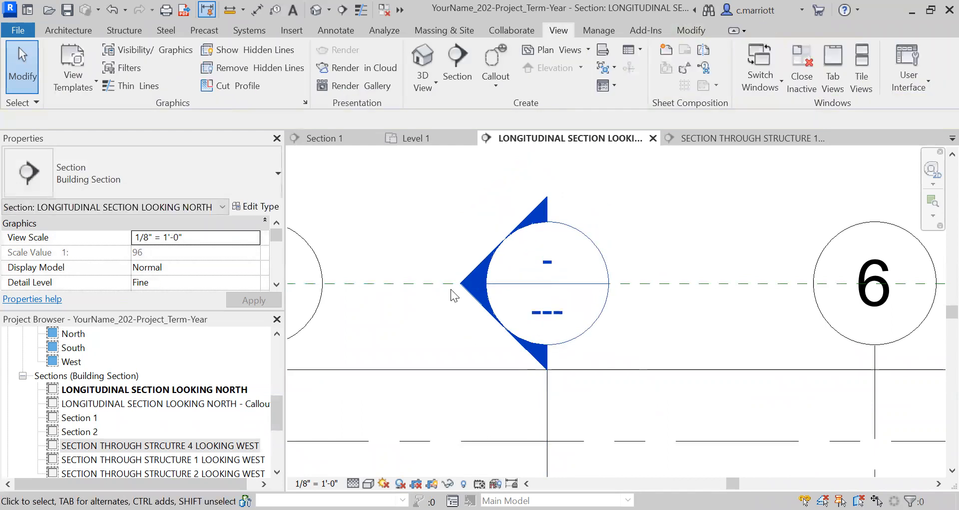
# Lower the head of the Structure 4 section marker between grids 11 and 12 to centre it on the upper reference plane.
pyautogui.scroll(-3, 451, 288)
pyautogui.scroll(-1, 631, 316)
pyautogui.moveTo(648, 316); pyautogui.dragTo(446, 326, button='middle')
pyautogui.scroll(-2, 645, 308)
pyautogui.moveTo(825, 321); pyautogui.dragTo(518, 292, button='middle')
pyautogui.scroll(5, 635, 300)
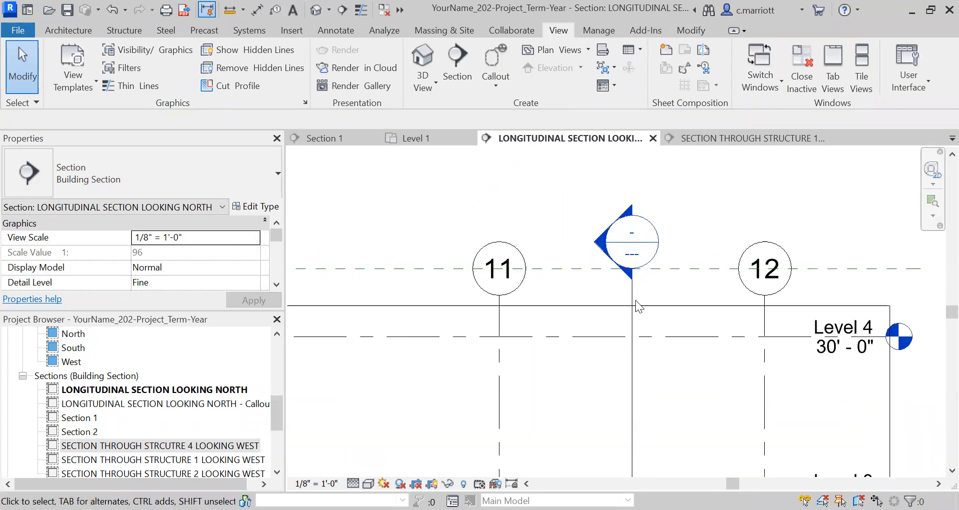
pyautogui.click(621, 266)
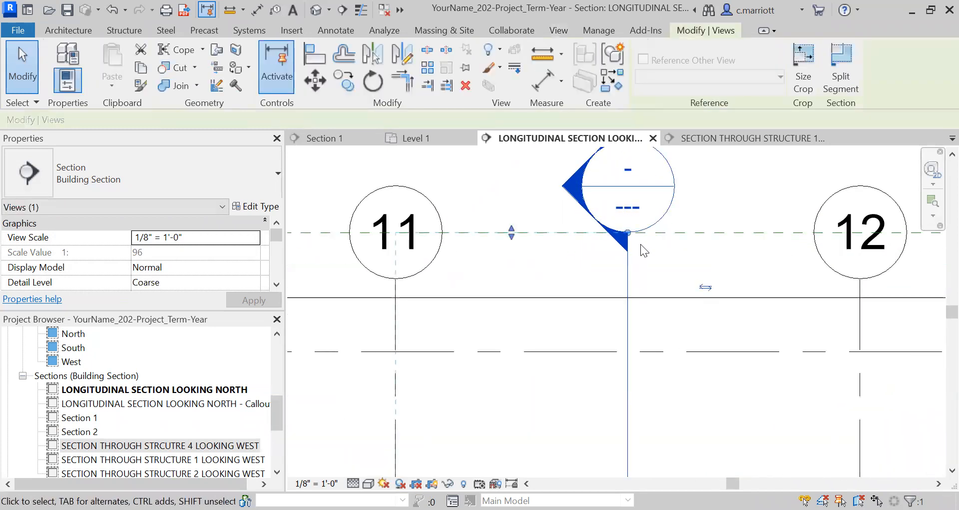
pyautogui.moveTo(628, 235); pyautogui.dragTo(621, 281)
pyautogui.click(531, 258)
# Rename the longitudinal section's callout view as SECTION THROUGH STRUCTURE 3 LOOKING NORTH.
pyautogui.scroll(-8, 532, 257)
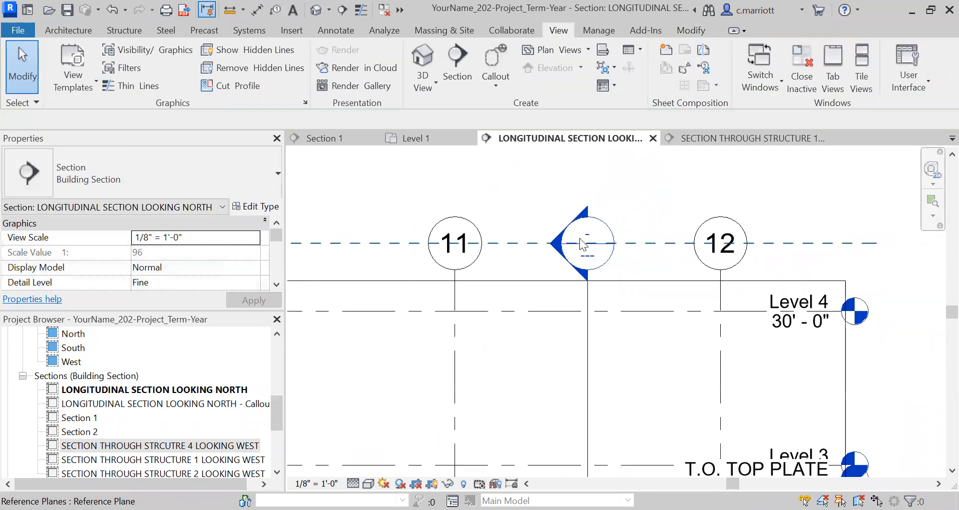
pyautogui.scroll(-1, 480, 320)
pyautogui.moveTo(488, 322); pyautogui.dragTo(649, 316, button='middle')
pyautogui.scroll(-1, 627, 254)
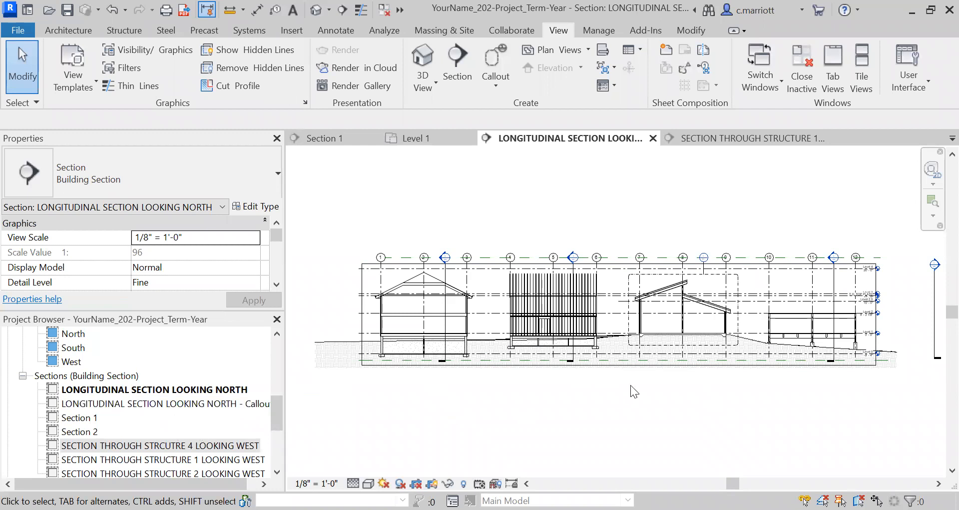
pyautogui.click(129, 405)
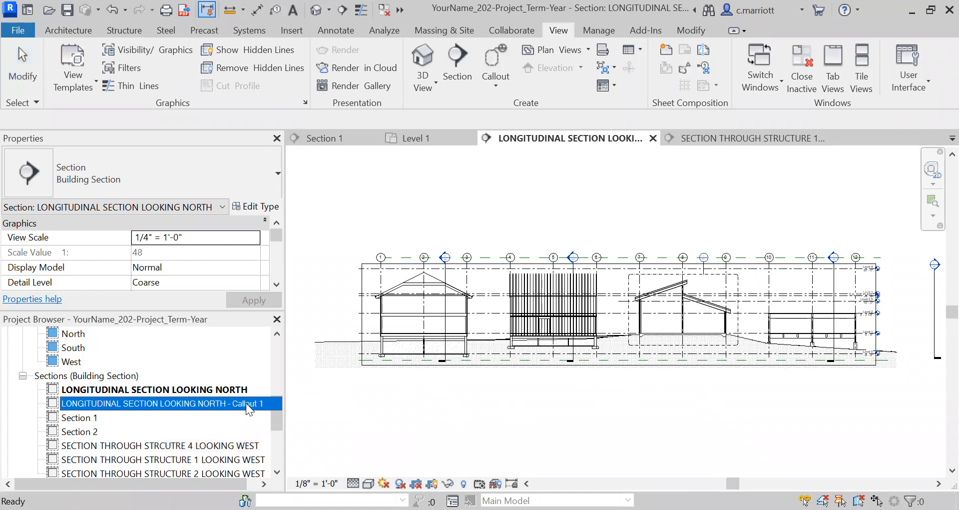
pyautogui.rightClick(121, 403)
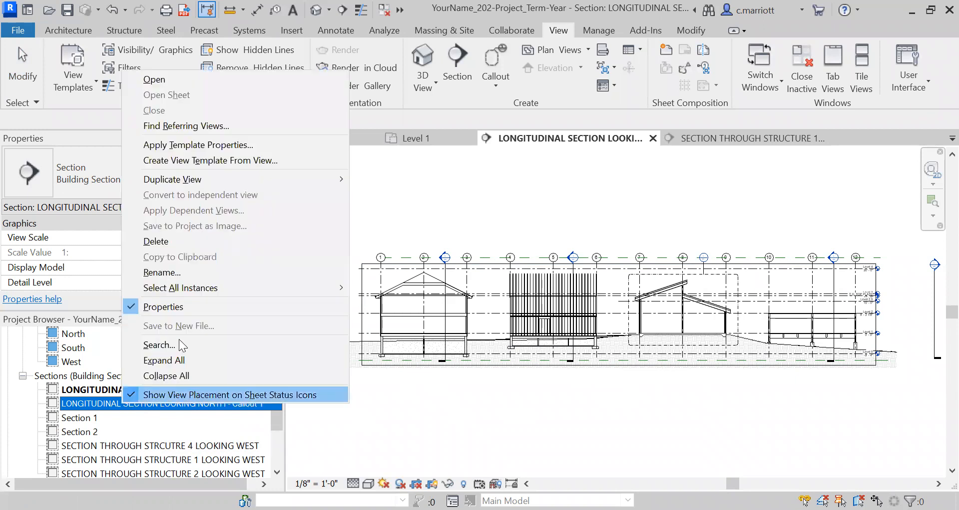
pyautogui.click(160, 271)
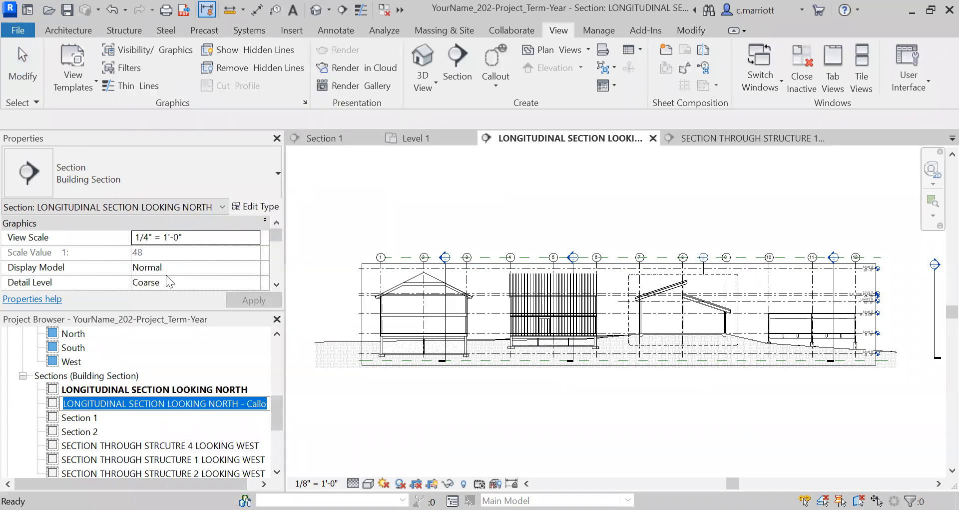
pyautogui.write('SECTION THROUGH STRCU')
pyautogui.press('BackSpace')
pyautogui.press('BackSpace')
pyautogui.write('UCTURE')
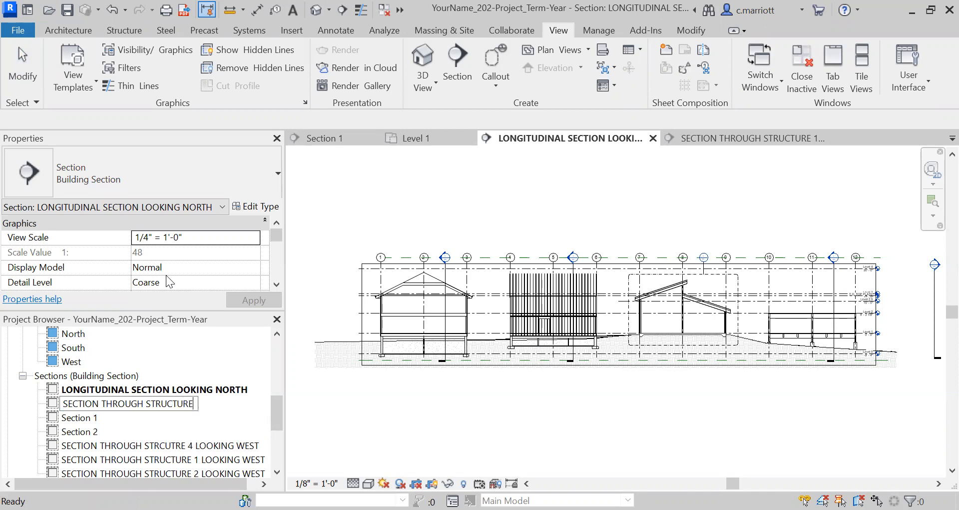
pyautogui.write(' 3 LOOKING NORTH')
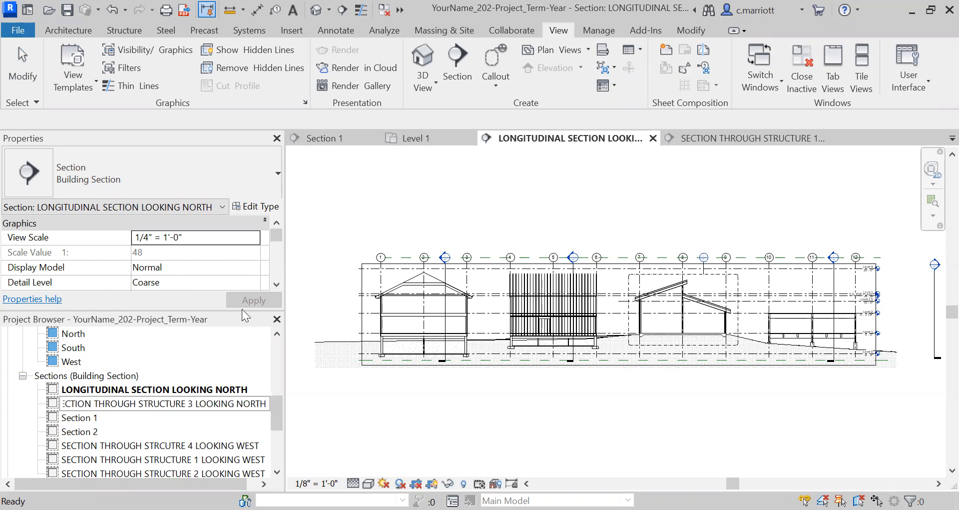
pyautogui.click(226, 391)
pyautogui.click(367, 415)
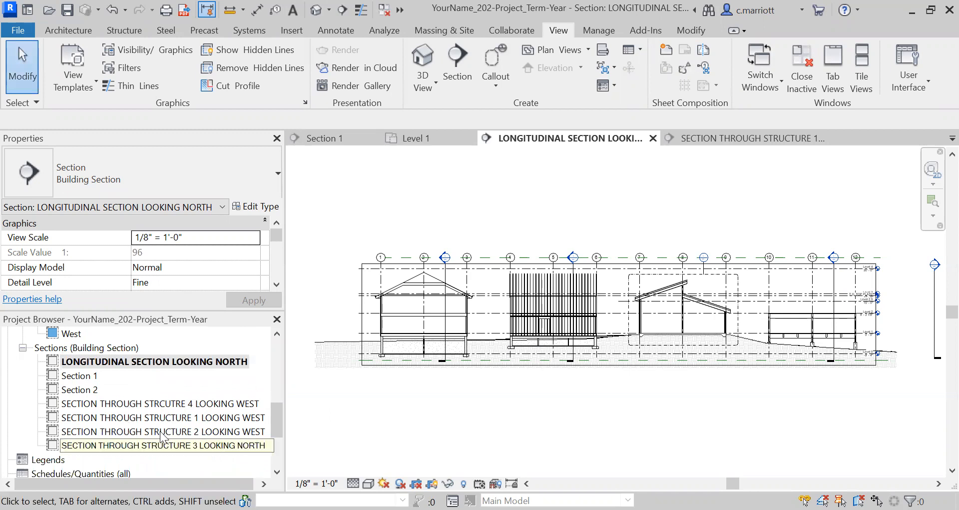
# Correct the misspelled name of the Structure 4 section view to SECTION THROUGH STRUCTURE 4 LOOKING WEST.
pyautogui.click(170, 404)
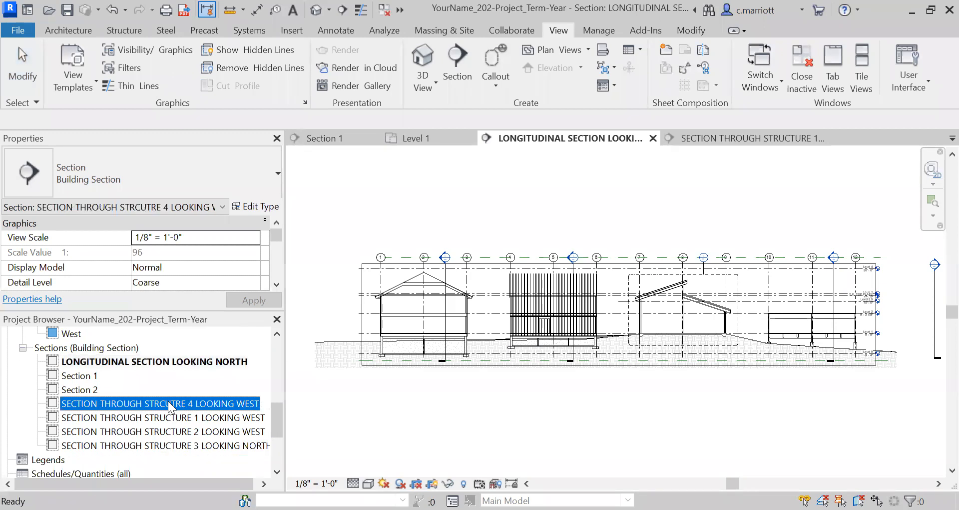
pyautogui.rightClick(170, 404)
pyautogui.click(203, 270)
pyautogui.click(172, 403)
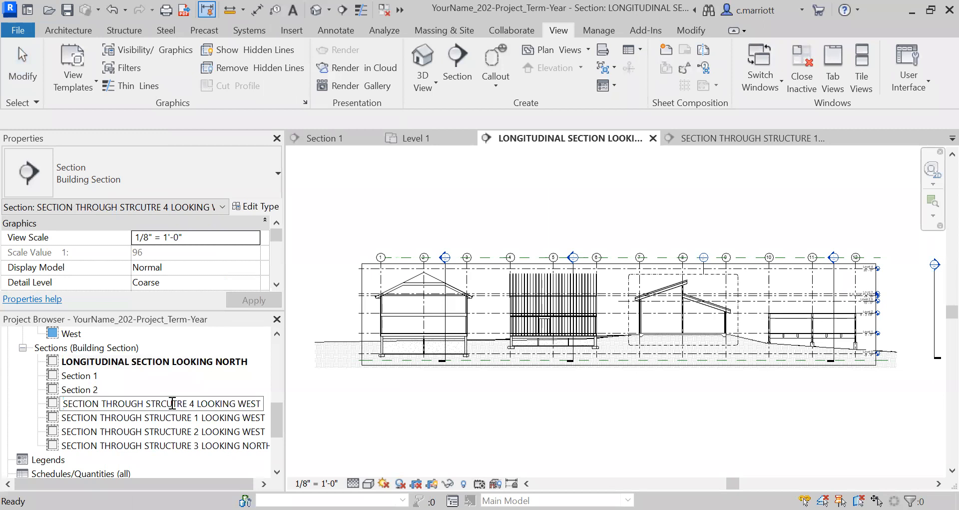
pyautogui.press('BackSpace')
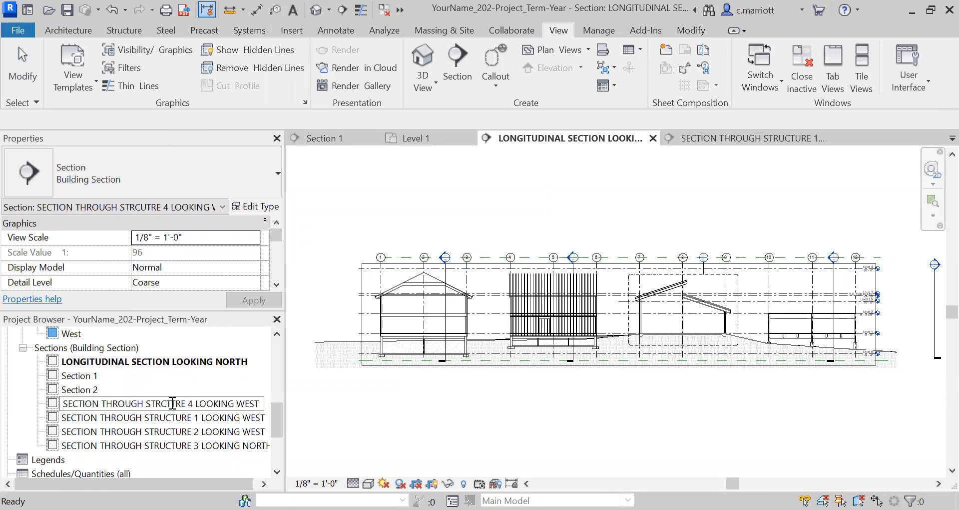
pyautogui.click(202, 432)
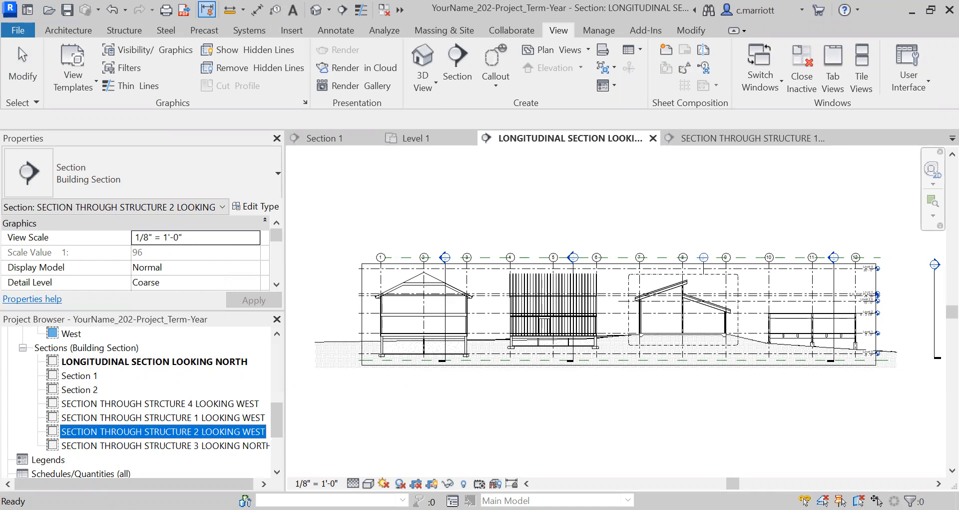
pyautogui.moveTo(745, 137)
pyautogui.mouseDown()
pyautogui.moveTo(632, 292)
pyautogui.moveTo(571, 313)
pyautogui.mouseUp()
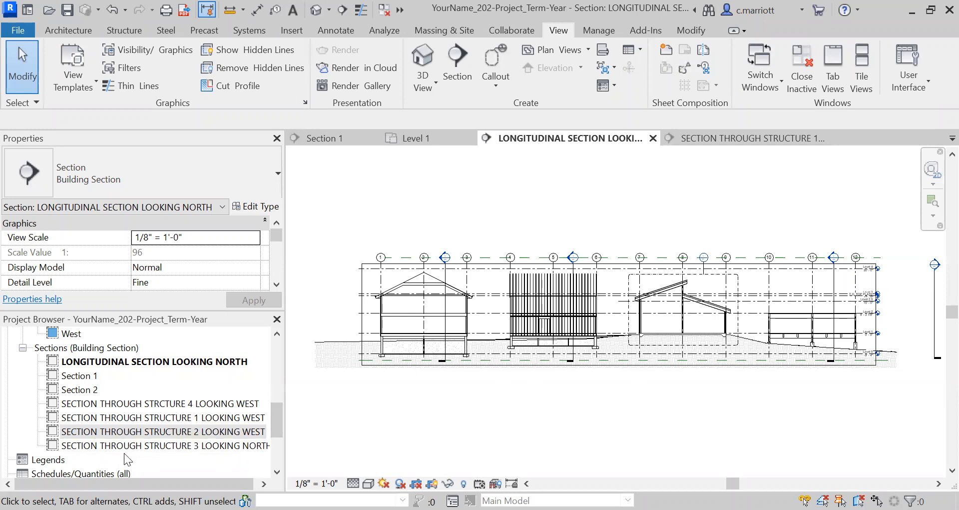
pyautogui.click(163, 404)
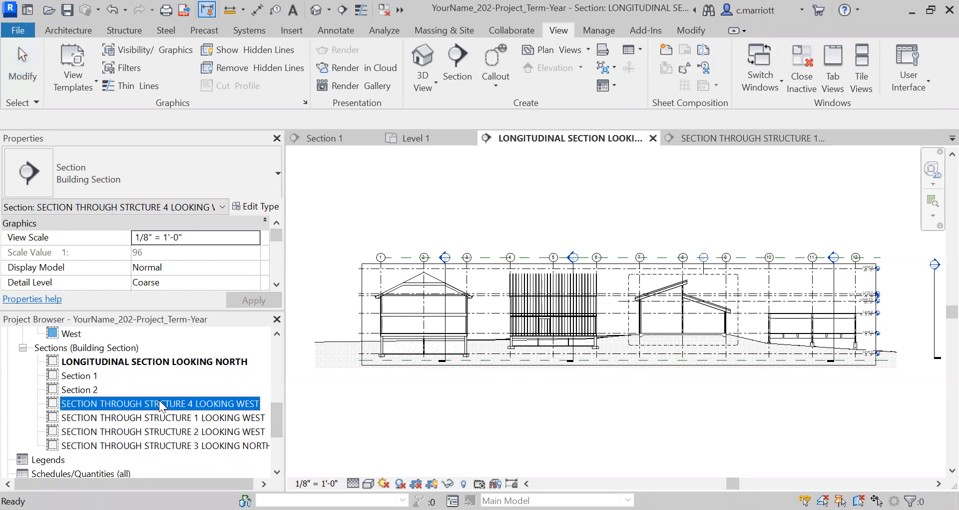
pyautogui.rightClick(159, 402)
pyautogui.click(183, 266)
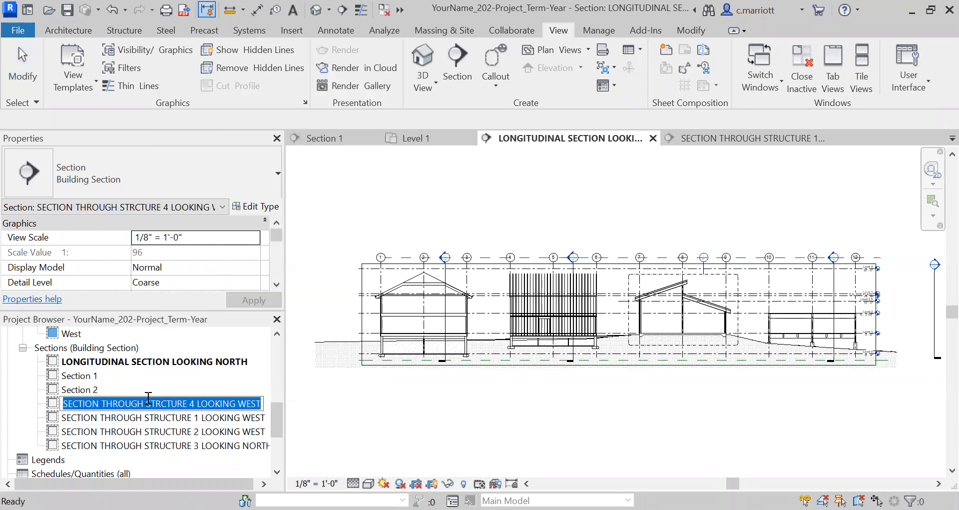
pyautogui.click(161, 402)
pyautogui.write('U')
pyautogui.press('Return')
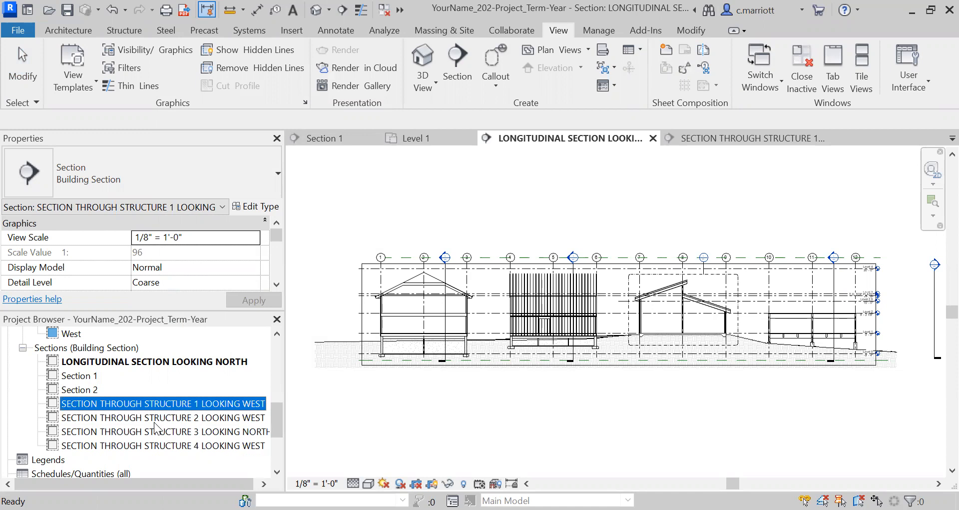
# Review the Structure 3 callout section and compare it with the longitudinal section view.
pyautogui.doubleClick(105, 432)
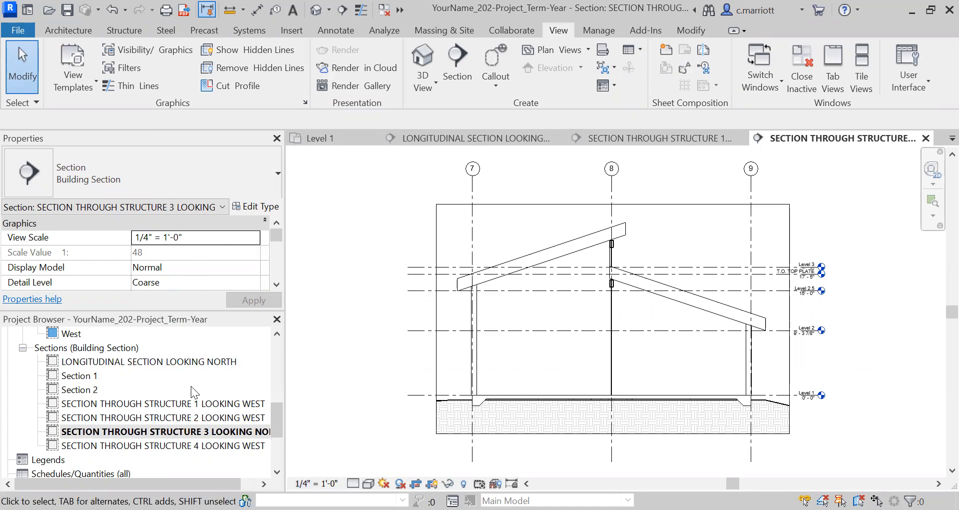
pyautogui.doubleClick(158, 364)
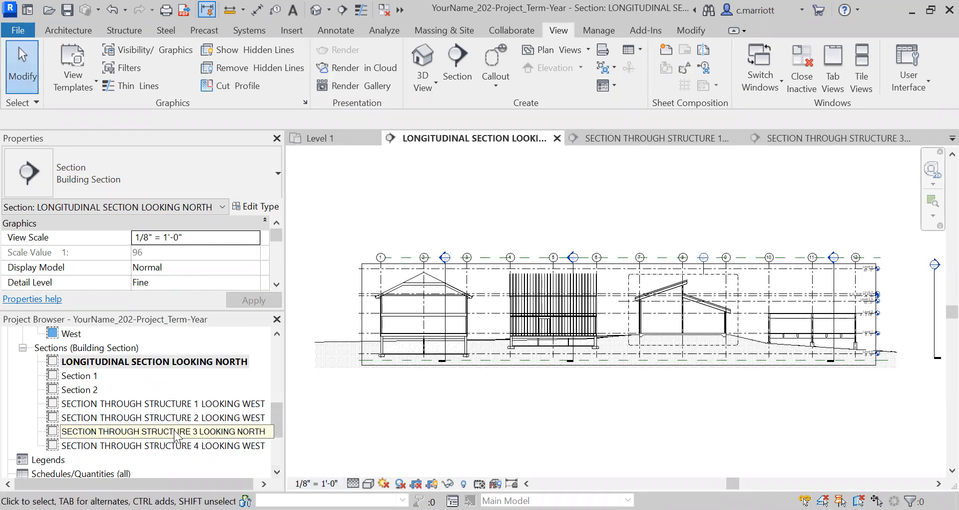
pyautogui.doubleClick(157, 432)
# Open the Structure 1 section view and set its scale to 1/4" = 1'-0" and its detail level to Fine.
pyautogui.click(128, 406)
pyautogui.doubleClick(127, 409)
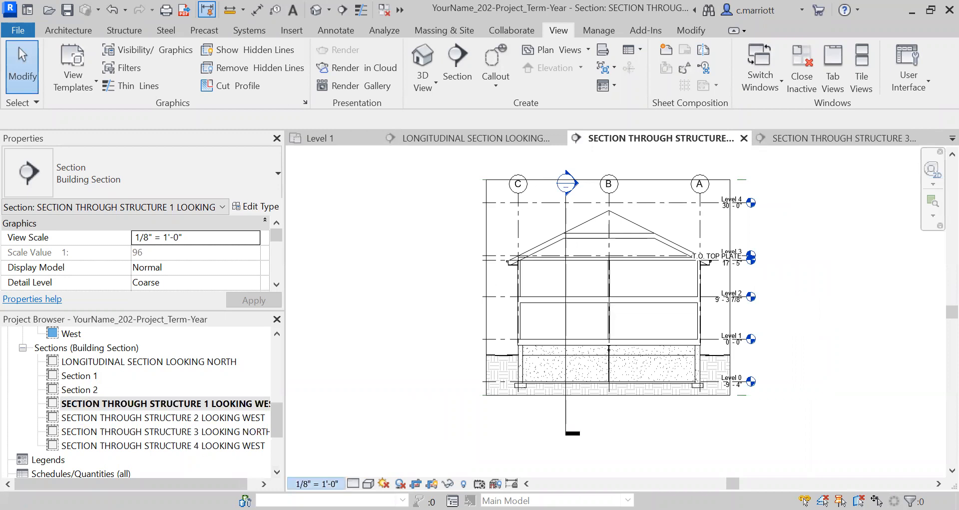
pyautogui.click(316, 483)
pyautogui.click(323, 173)
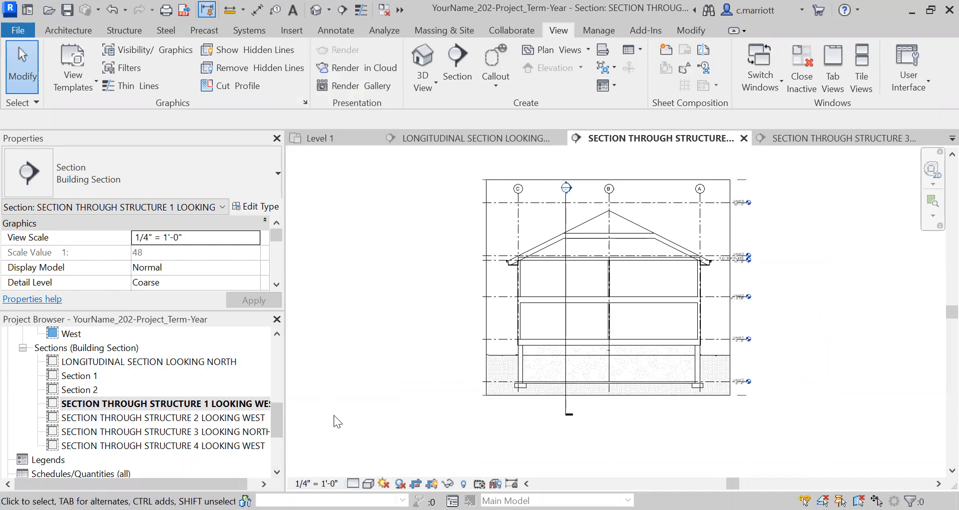
pyautogui.click(353, 483)
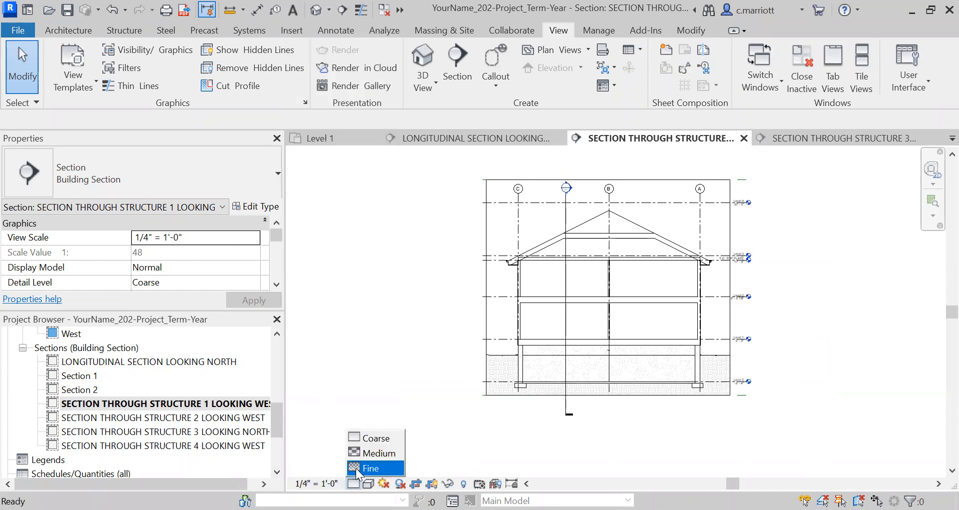
pyautogui.click(356, 467)
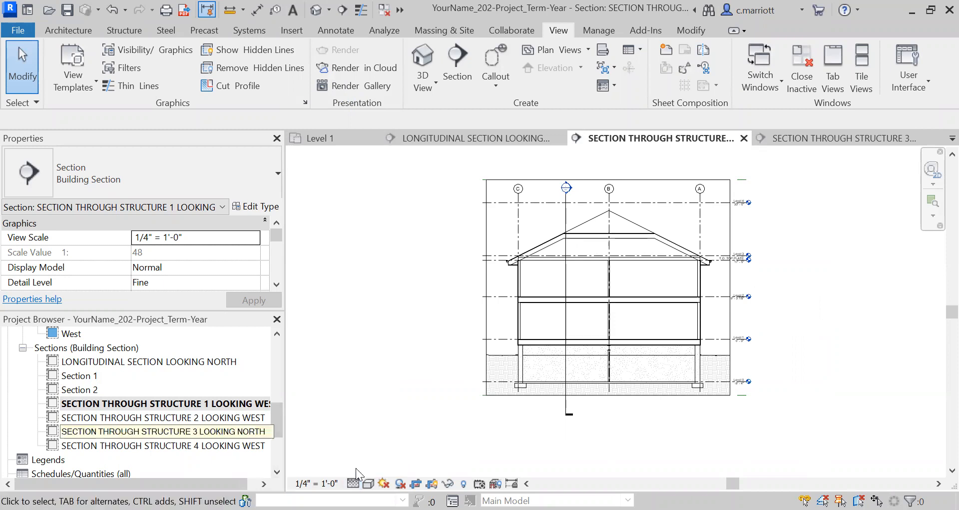
# Open the Structure 2 section view and set its scale to 1/4" = 1'-0".
pyautogui.doubleClick(195, 417)
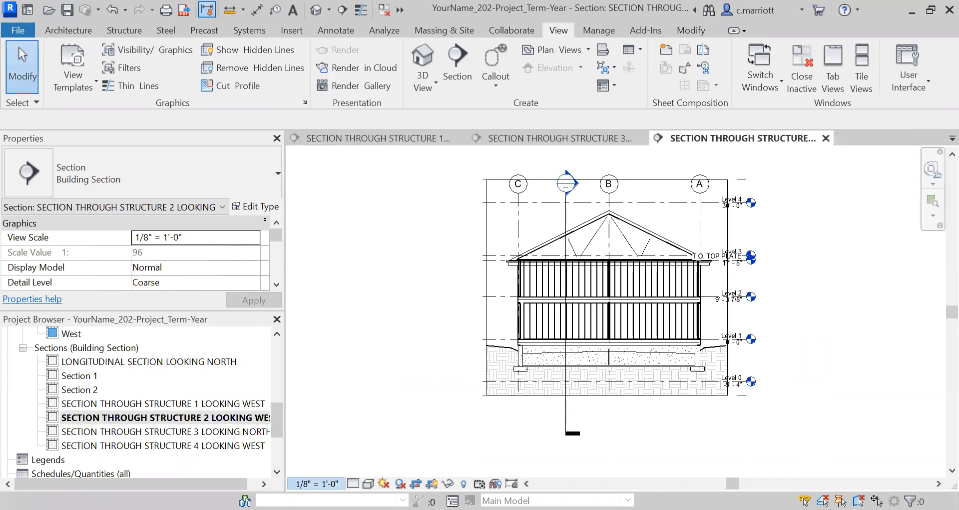
pyautogui.click(316, 483)
pyautogui.click(323, 175)
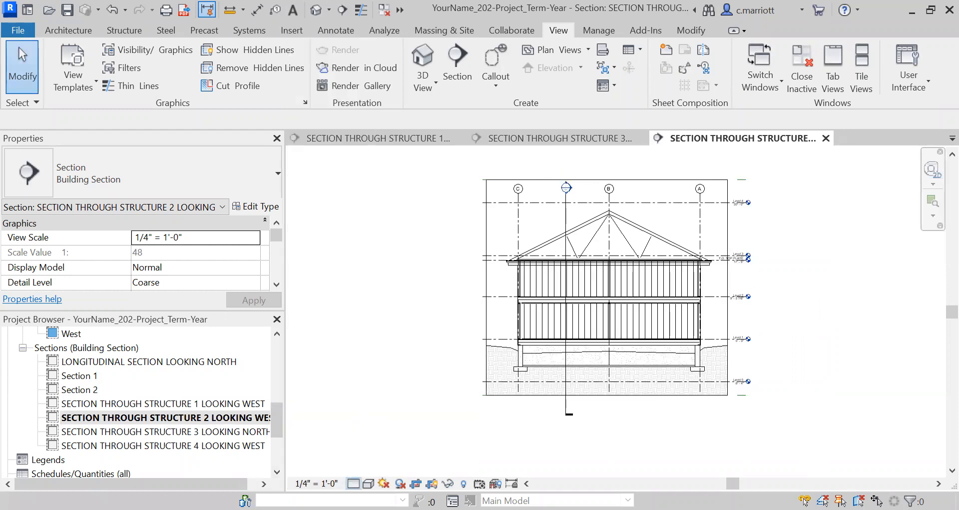
# Open the Structure 3 section view and set its detail level to Fine.
pyautogui.doubleClick(178, 432)
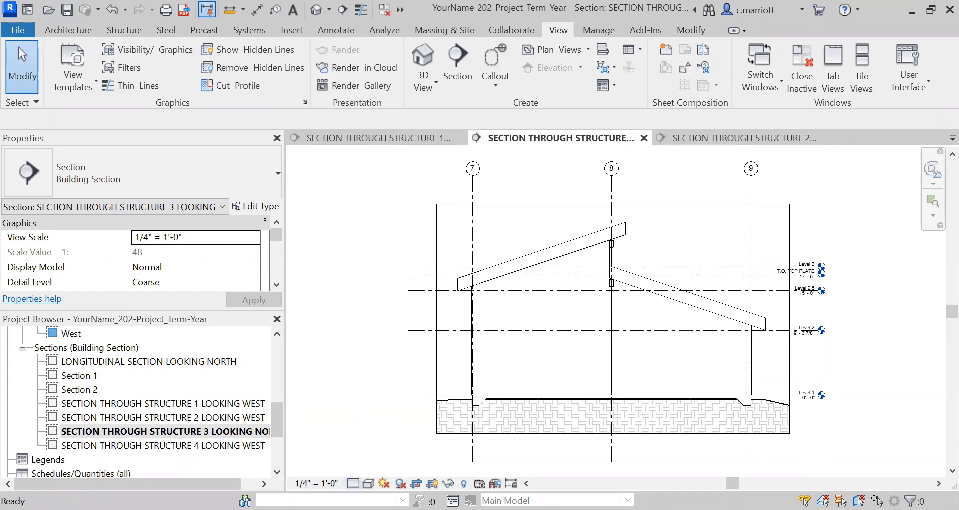
pyautogui.click(353, 482)
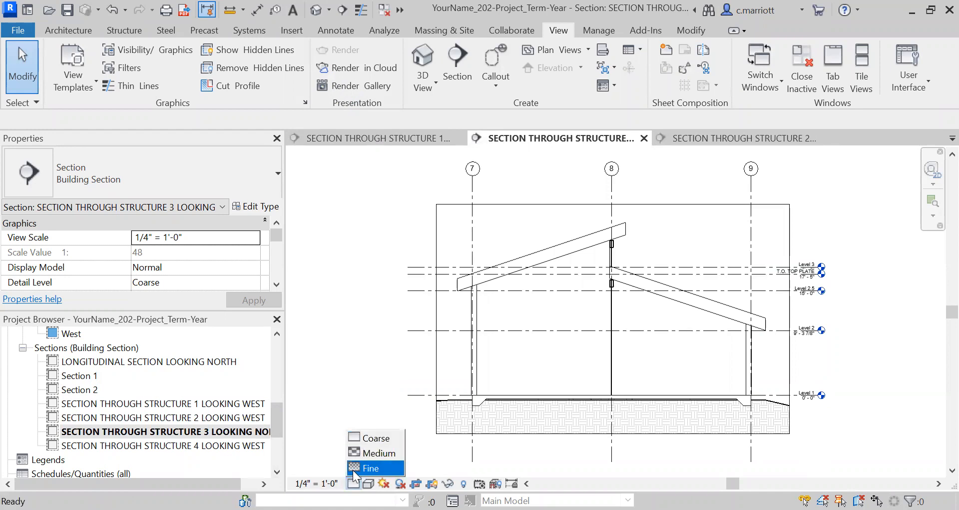
pyautogui.click(358, 469)
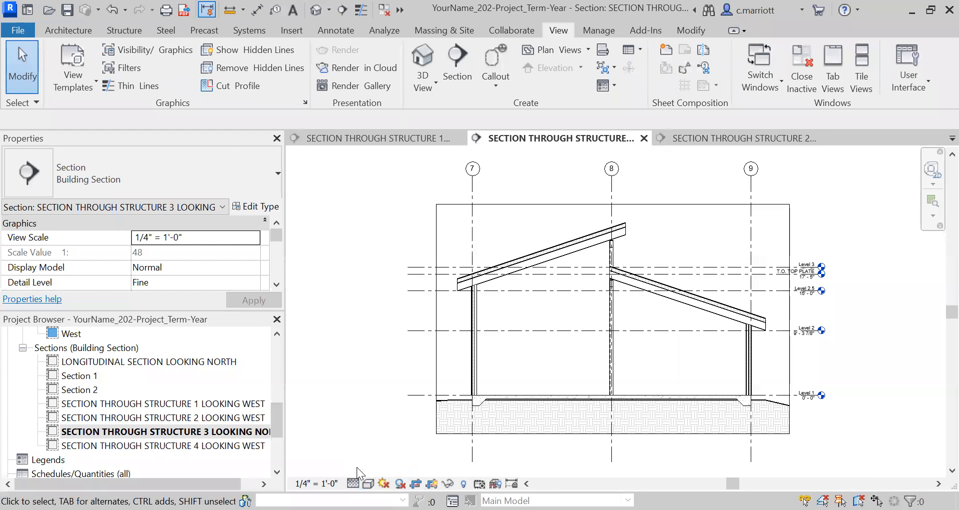
# Open the Structure 4 section view and set its scale to 1/4" = 1'-0" and its detail level to Fine.
pyautogui.click(157, 445)
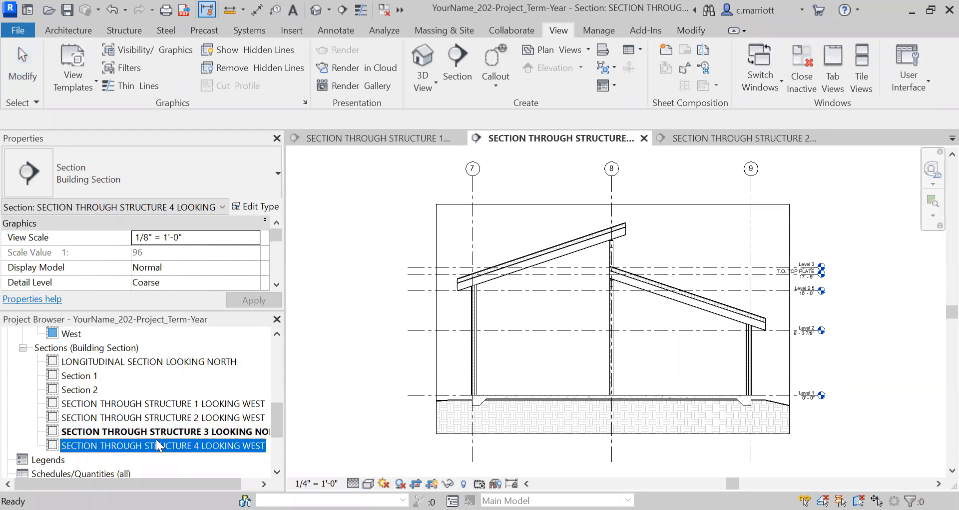
pyautogui.doubleClick(149, 445)
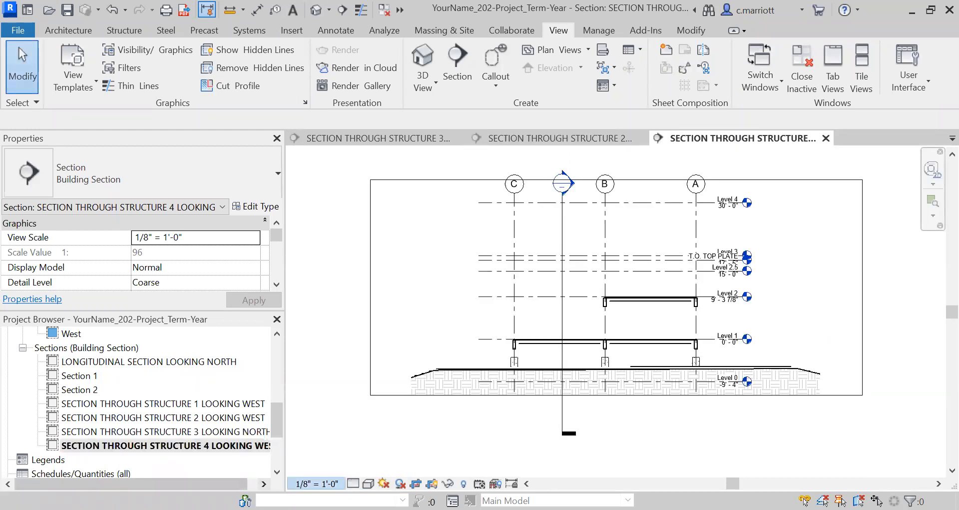
pyautogui.click(316, 483)
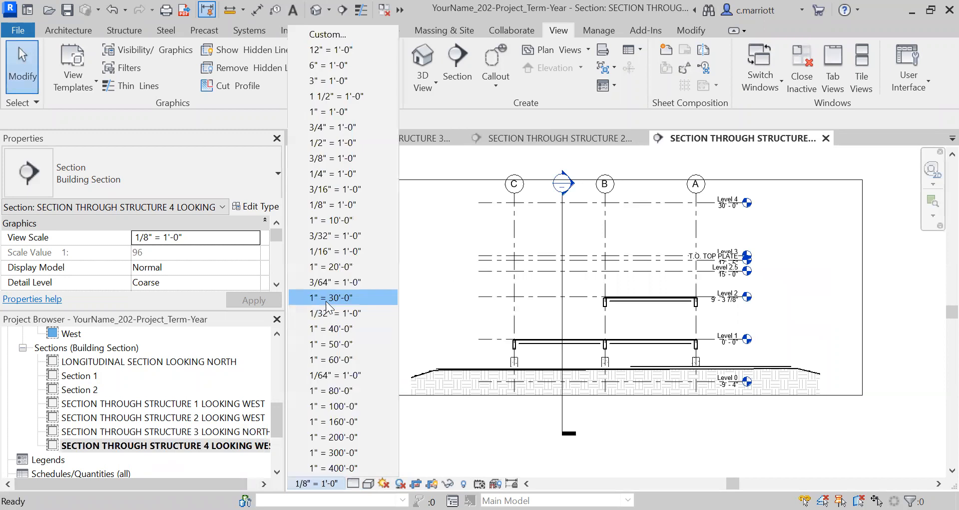
pyautogui.click(328, 173)
pyautogui.click(353, 483)
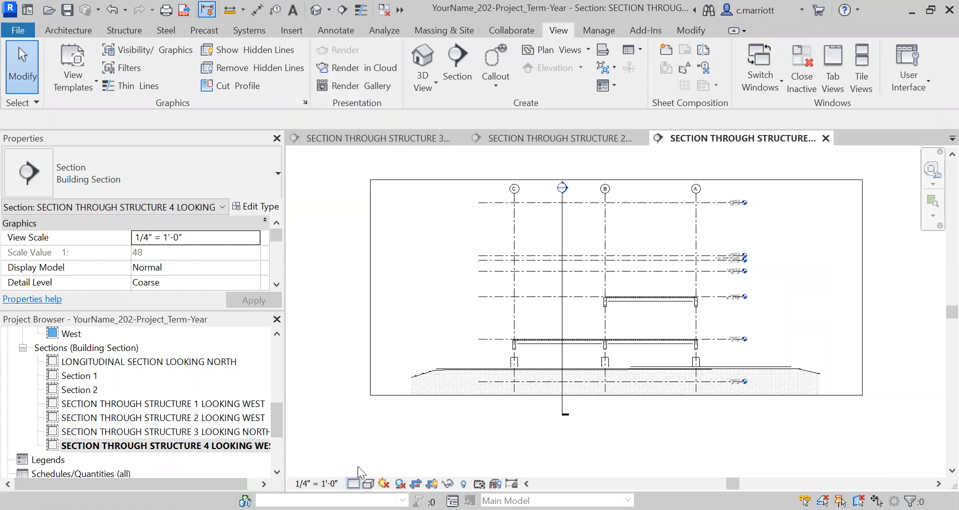
pyautogui.click(358, 466)
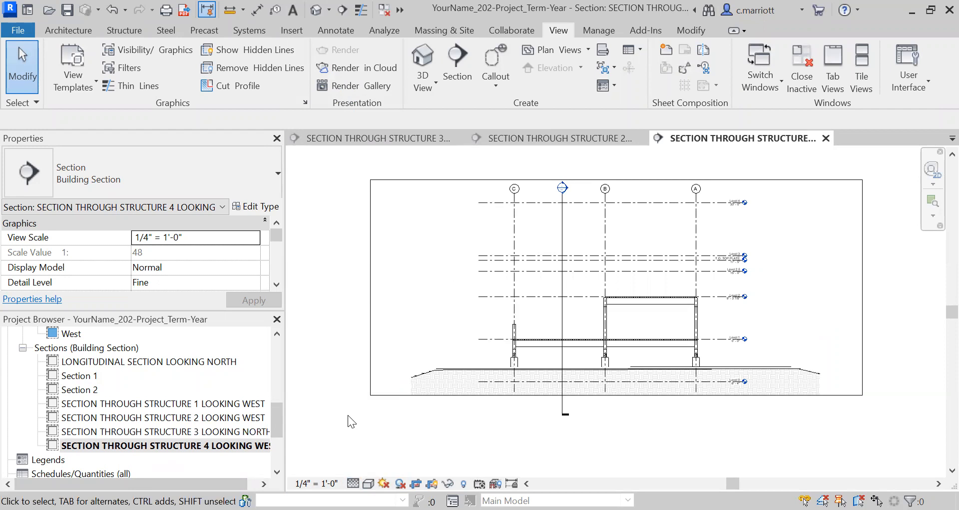
# Open the longitudinal section looking north, and create a new sheet with the 202_24_x_36_Titleblock : Arch D title block.
pyautogui.doubleClick(153, 362)
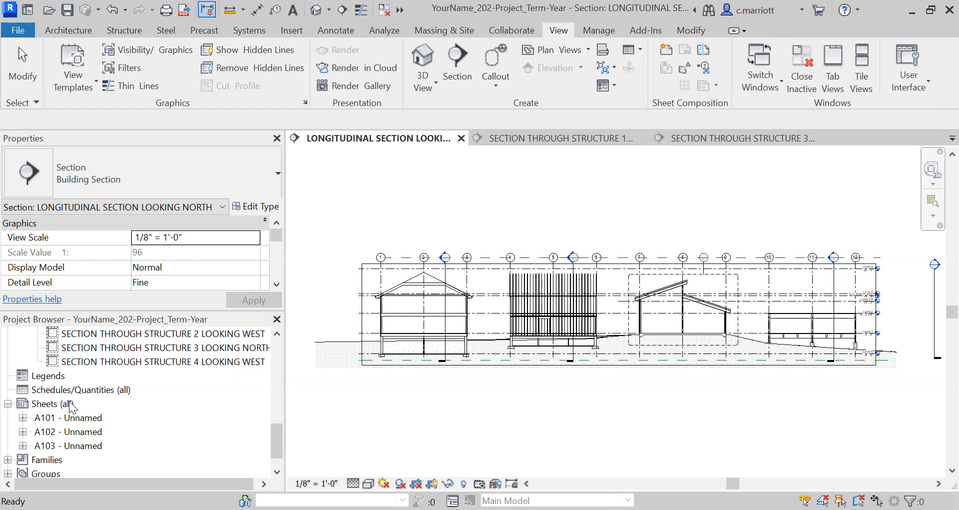
pyautogui.rightClick(56, 404)
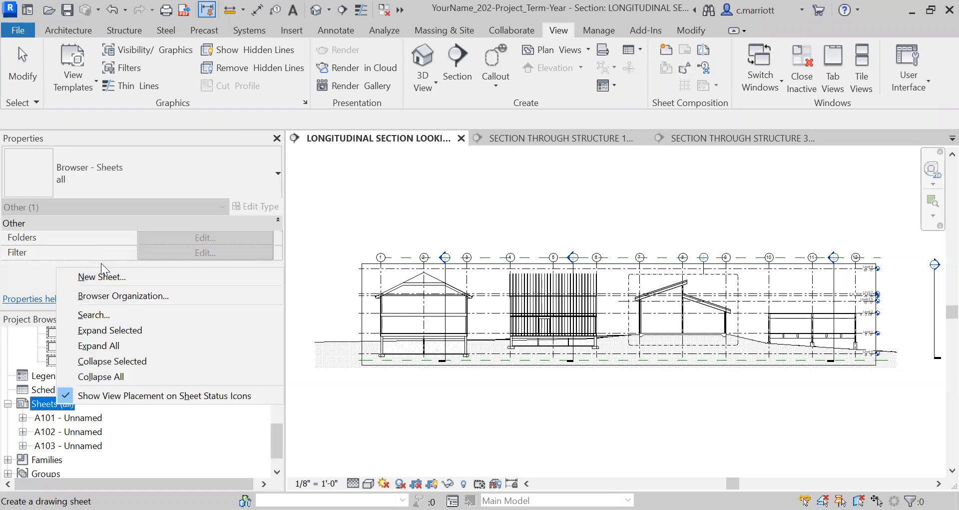
pyautogui.click(100, 275)
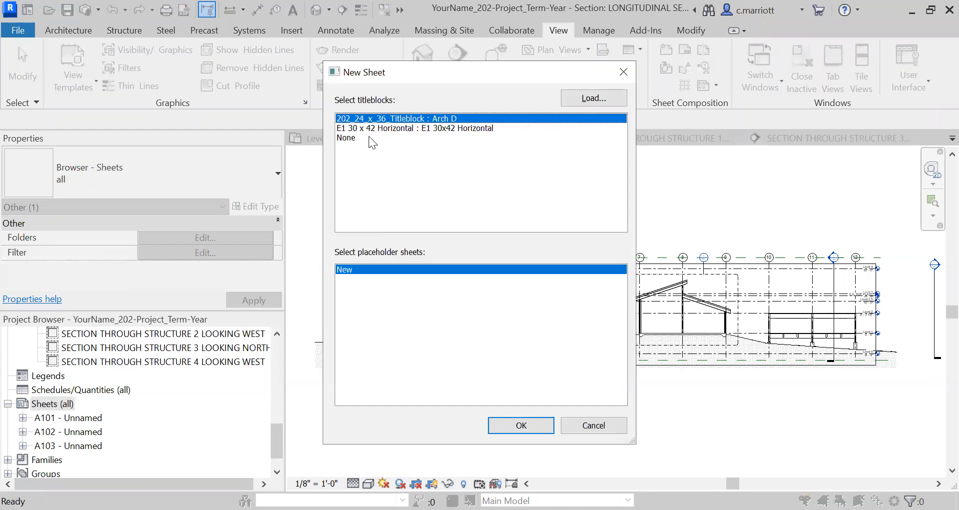
pyautogui.click(544, 424)
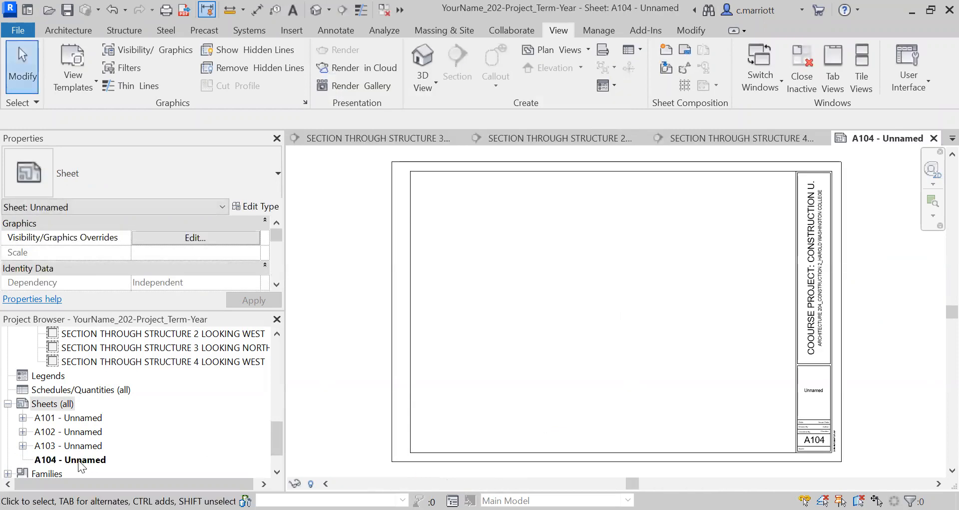
# Rename sheet A104 as TRANSVERSE SECTIONS, keeping its number.
pyautogui.click(78, 460)
pyautogui.rightClick(78, 460)
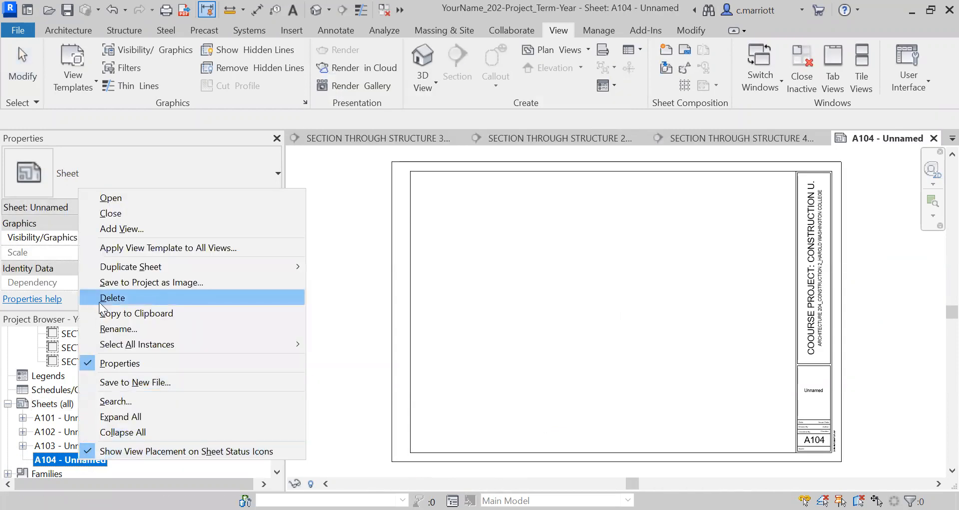
pyautogui.click(122, 328)
pyautogui.click(458, 278)
pyautogui.press('BackSpace')
pyautogui.press('BackSpace')
pyautogui.press('BackSpace')
pyautogui.press('BackSpace')
pyautogui.press('BackSpace')
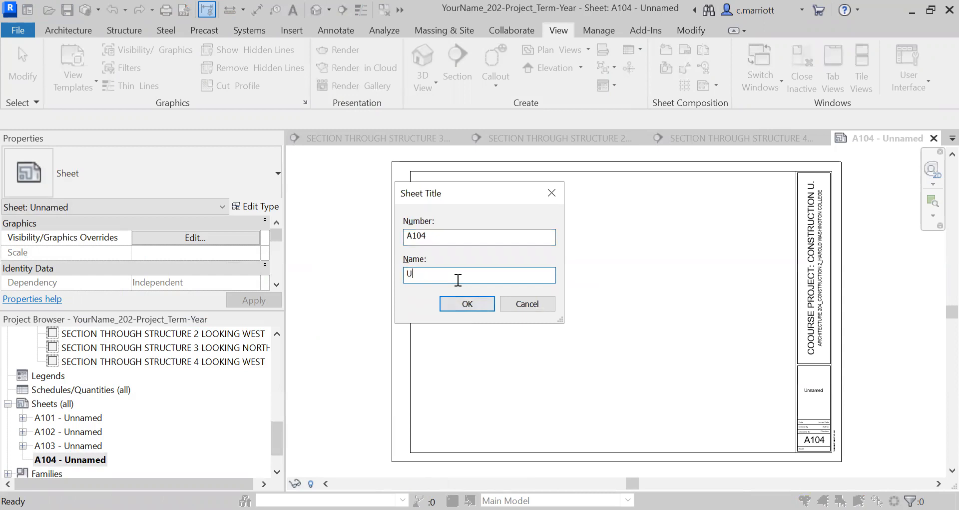
pyautogui.write('t')
pyautogui.write('RAN')
pyautogui.write('SVERSE')
pyautogui.write(' SECTIONS')
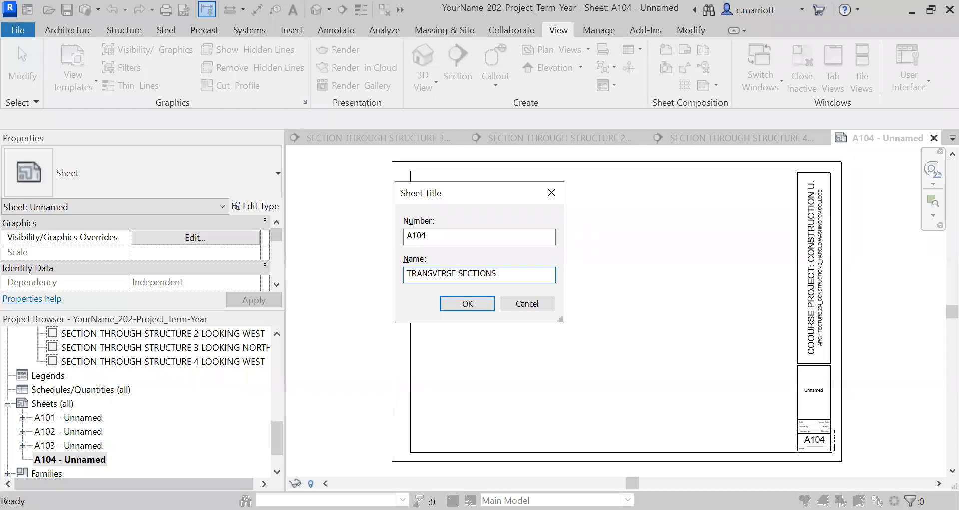
pyautogui.click(469, 303)
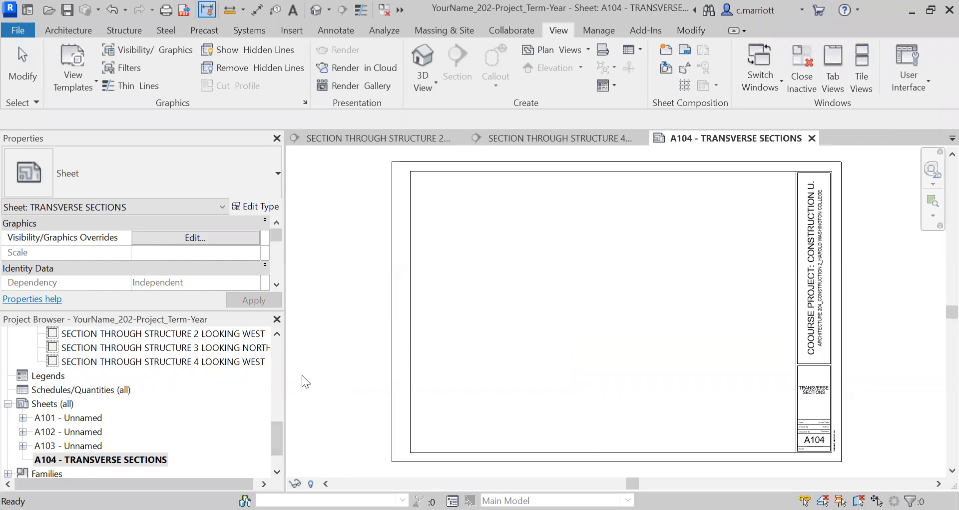
# Place the SECTION THROUGH STRUCTURE 1 LOOKING WEST view in the upper-left area of sheet A104.
pyautogui.moveTo(280, 425); pyautogui.dragTo(281, 421)
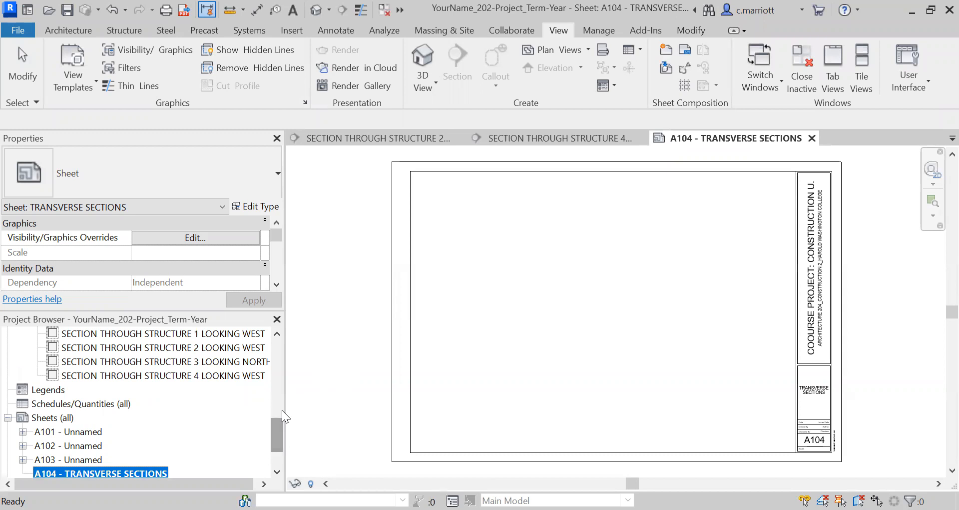
pyautogui.click(277, 333)
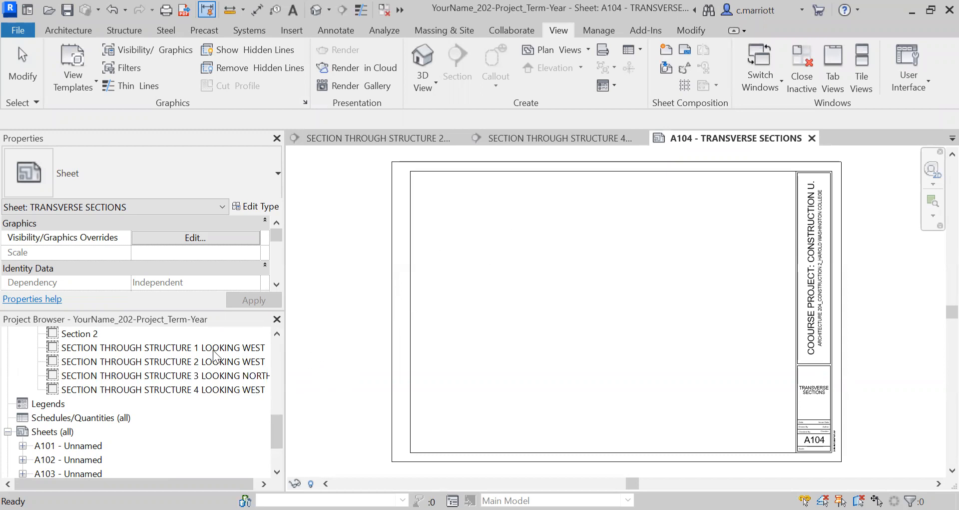
pyautogui.click(90, 348)
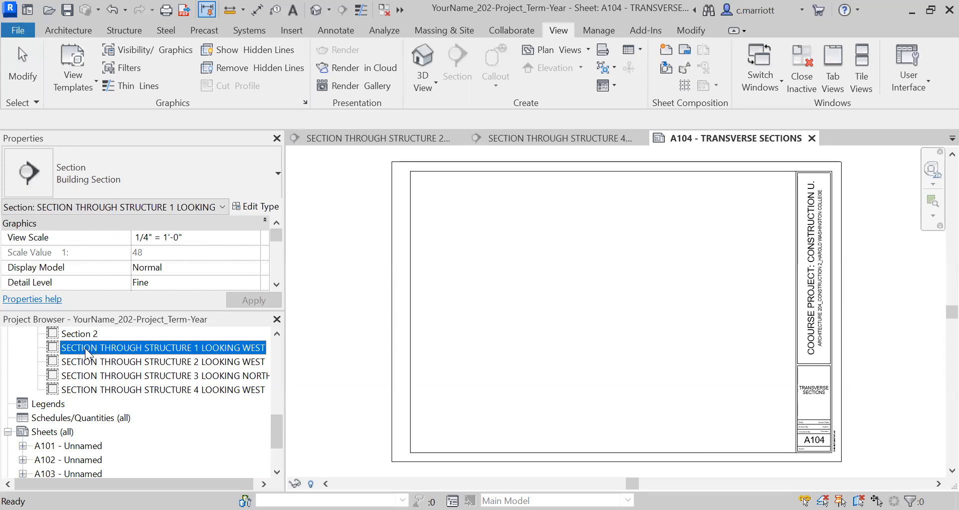
pyautogui.moveTo(100, 349); pyautogui.dragTo(513, 270)
pyautogui.click(515, 264)
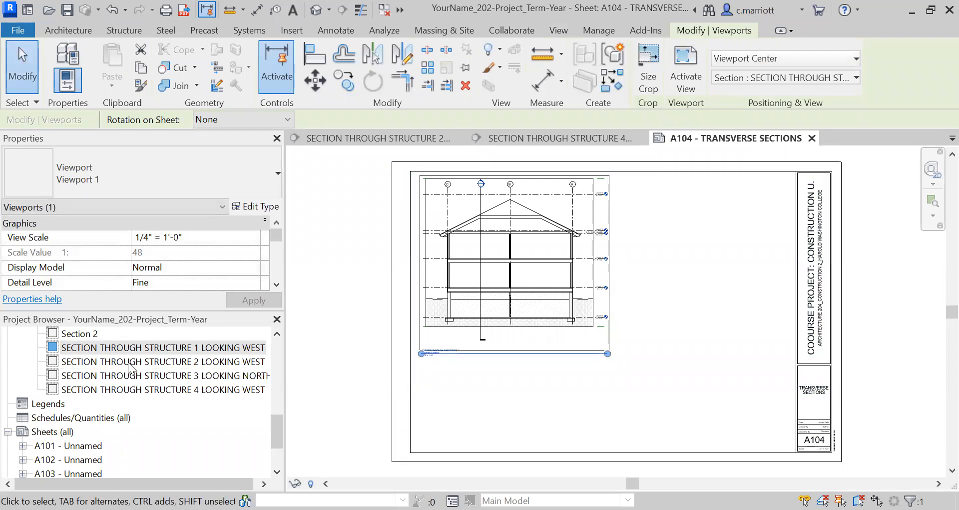
# Examine the view title, number and scale label beneath the Structure 1 section on the sheet.
pyautogui.scroll(3, 449, 382)
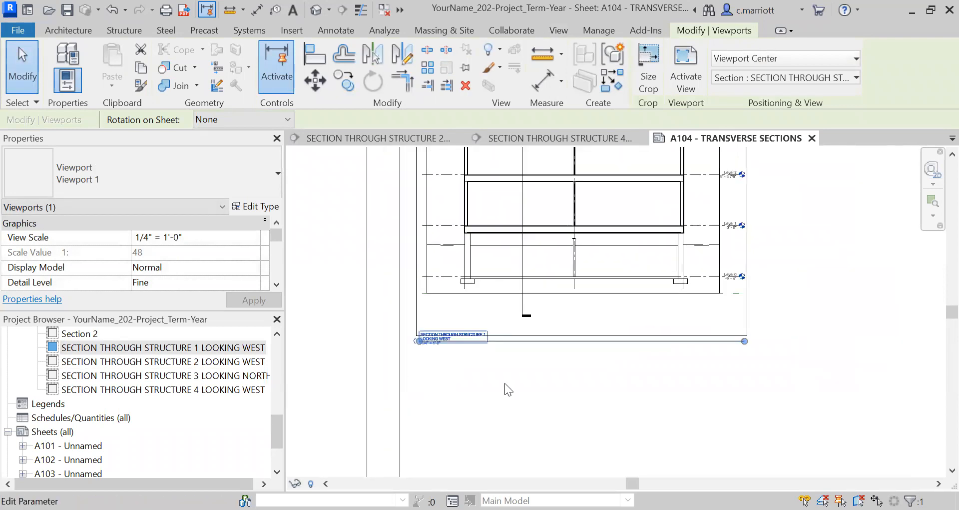
pyautogui.scroll(2, 460, 356)
pyautogui.scroll(-2, 409, 349)
pyautogui.scroll(2, 350, 347)
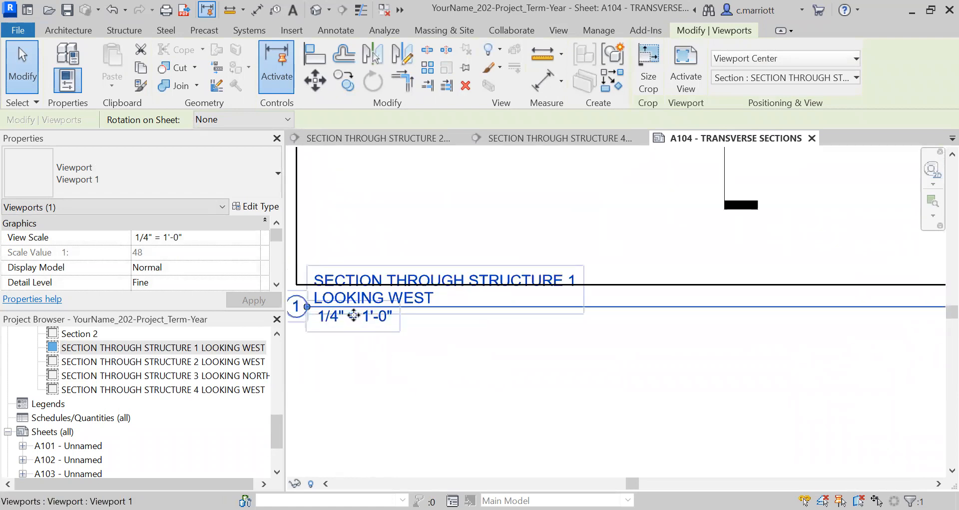
pyautogui.scroll(-2, 381, 355)
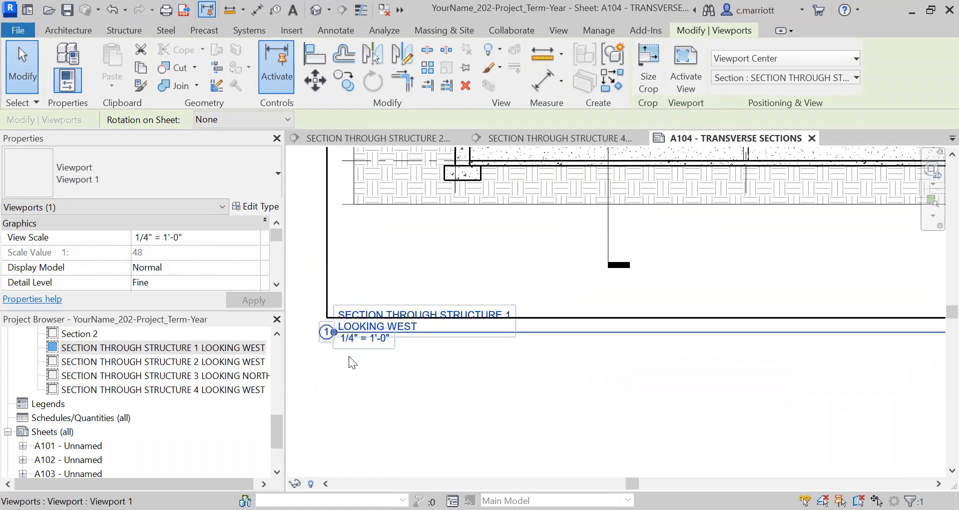
pyautogui.scroll(-2, 328, 368)
pyautogui.scroll(1, 350, 355)
pyautogui.scroll(-4, 364, 351)
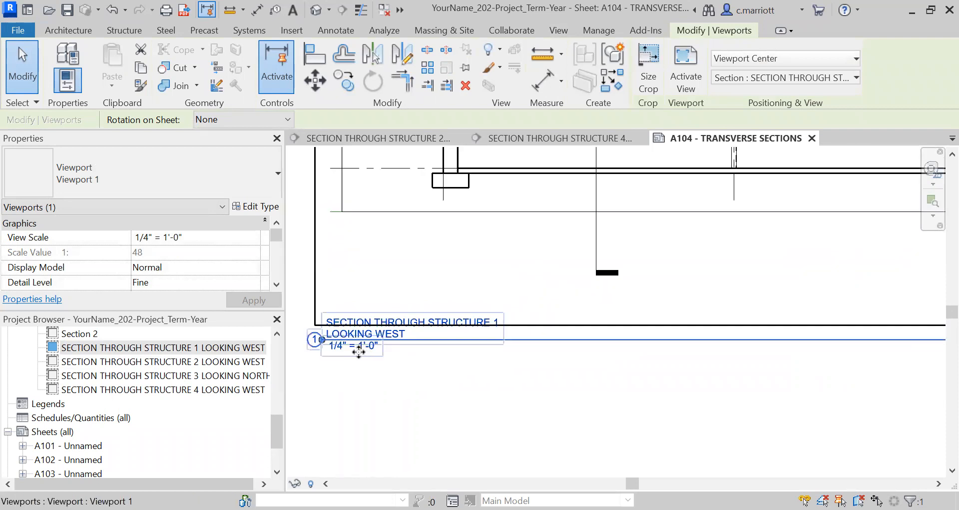
pyautogui.scroll(-3, 413, 383)
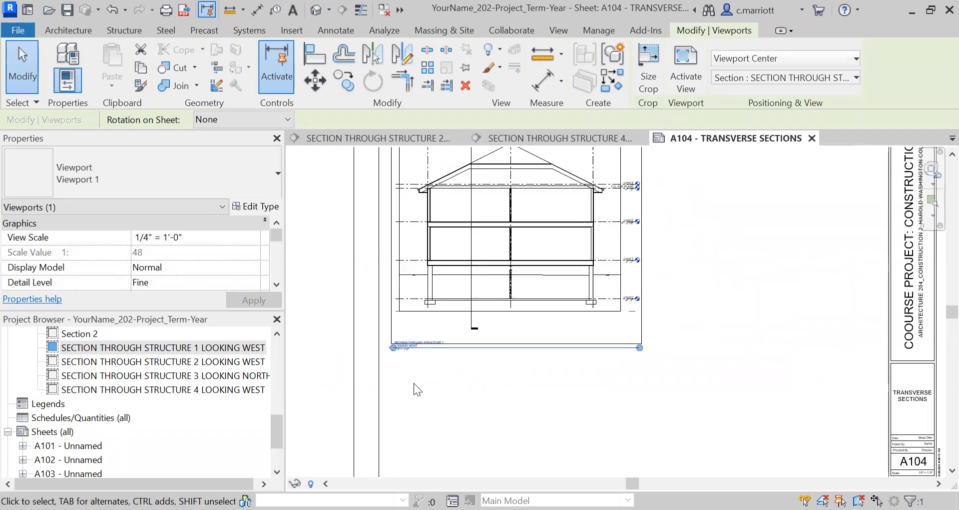
# Place the SECTION THROUGH STRUCTURE 2 LOOKING WEST view beside the Structure 1 section, aligned with it horizontally.
pyautogui.click(141, 362)
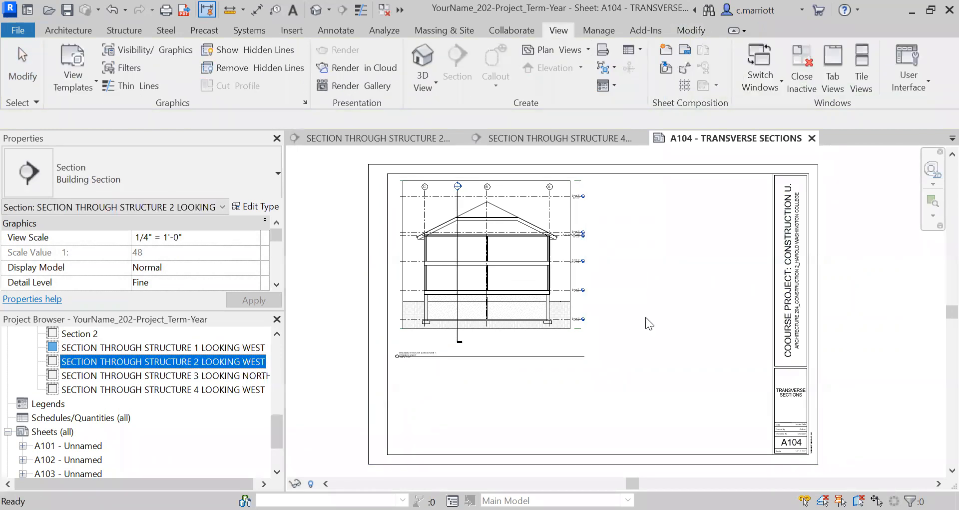
pyautogui.moveTo(645, 316); pyautogui.dragTo(646, 317)
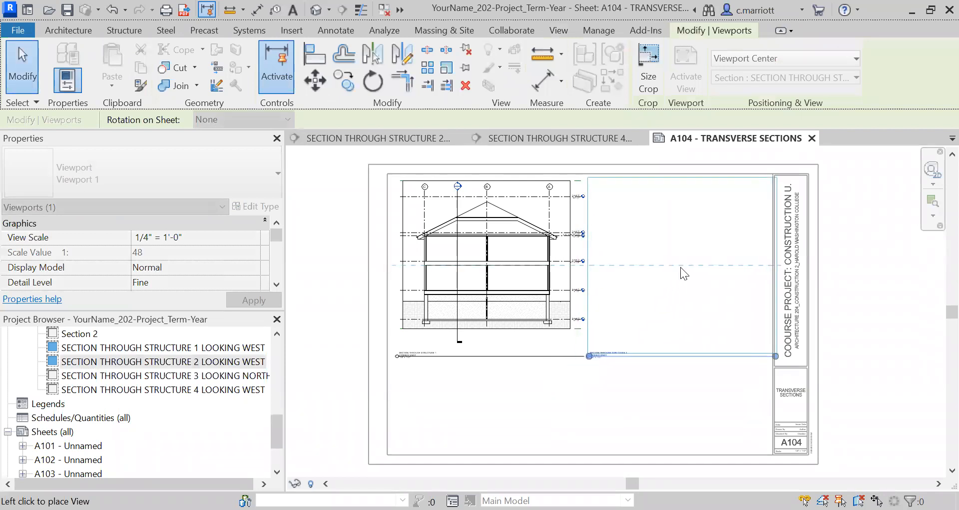
pyautogui.click(678, 272)
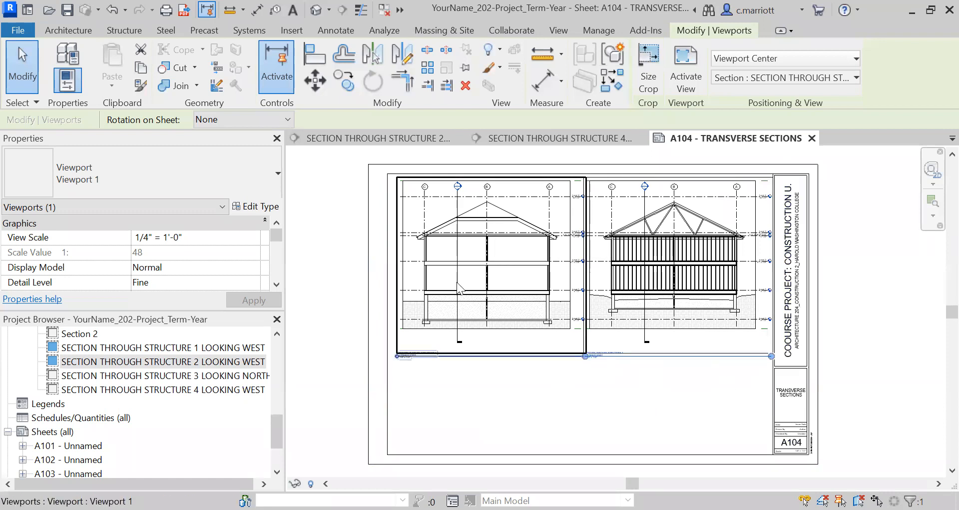
# Inspect the Structure 1 and 2 sections with their titles and the free space below them on the sheet.
pyautogui.scroll(2, 415, 374)
pyautogui.scroll(2, 414, 345)
pyautogui.scroll(-3, 419, 305)
pyautogui.scroll(-3, 524, 352)
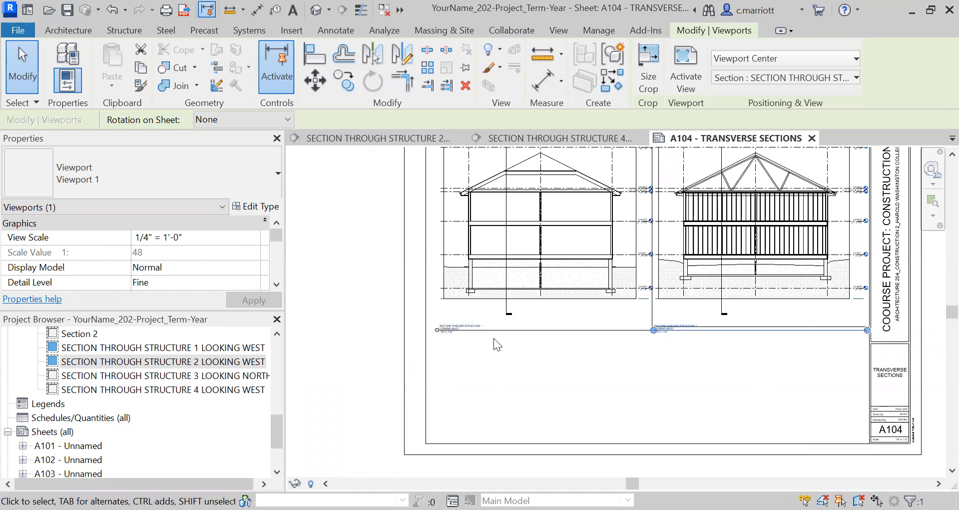
pyautogui.scroll(-1, 500, 328)
pyautogui.click(525, 328)
pyautogui.scroll(-1, 523, 321)
pyautogui.moveTo(523, 321); pyautogui.dragTo(489, 325, button='middle')
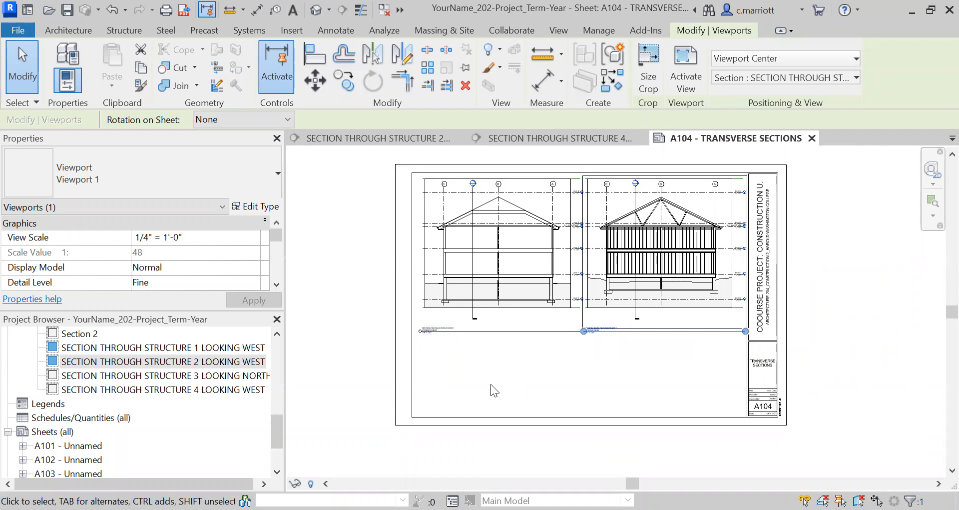
# Place the Structure 3 section view below Structure 1 and the Structure 4 section view below Structure 2 on the sheet.
pyautogui.click(75, 376)
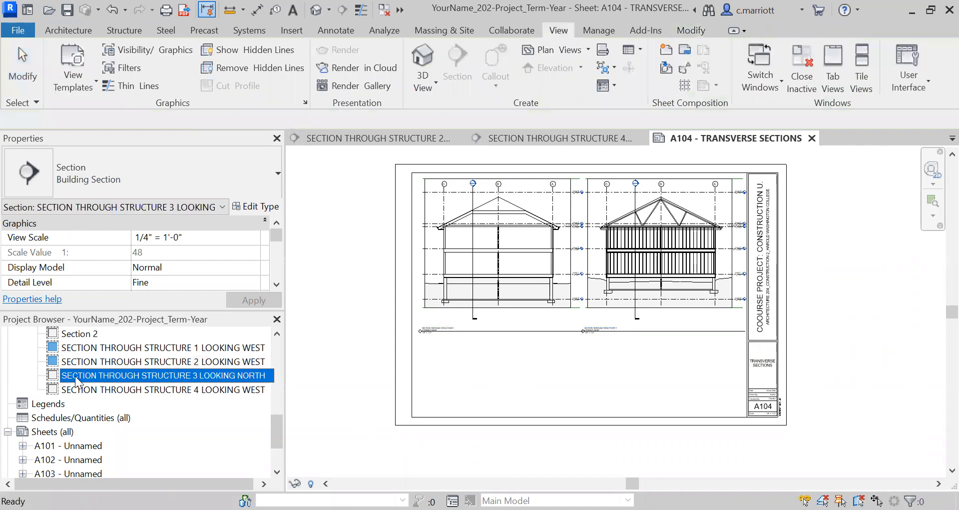
pyautogui.moveTo(75, 375); pyautogui.dragTo(476, 374)
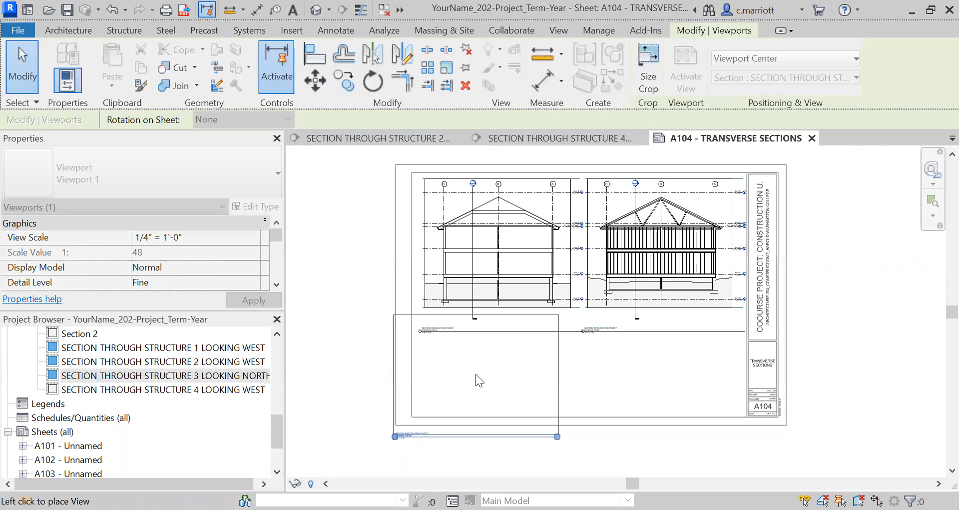
pyautogui.click(494, 368)
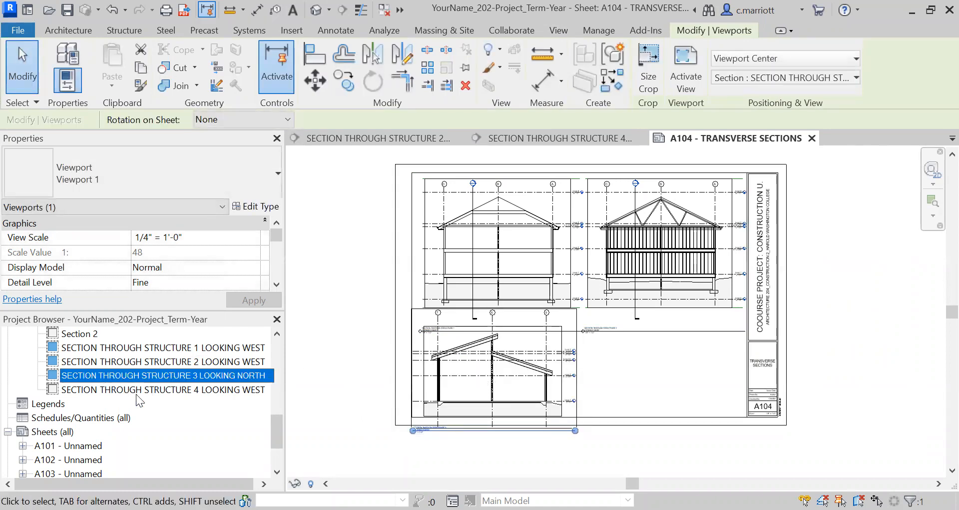
pyautogui.click(88, 389)
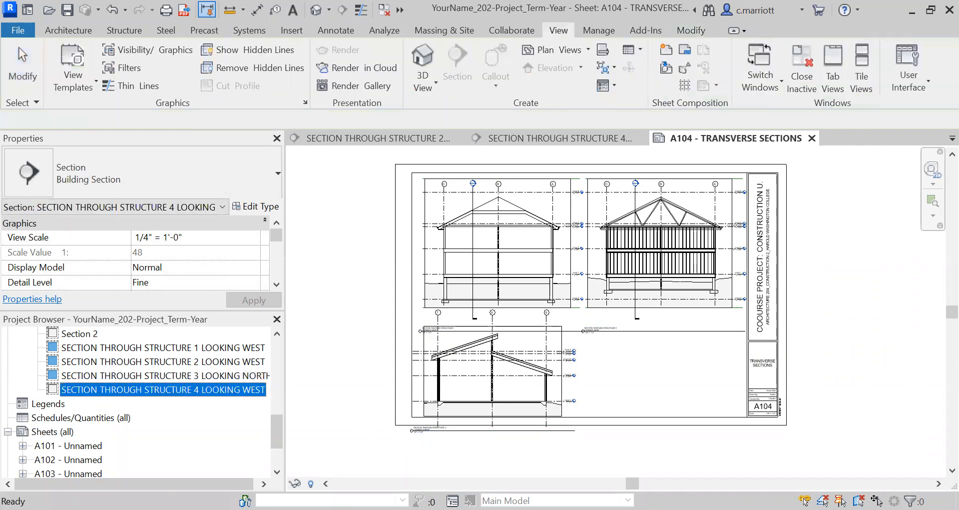
pyautogui.moveTo(88, 390); pyautogui.dragTo(652, 379)
pyautogui.click(655, 366)
# Check how the four section viewports and their titles fit within the title block of sheet A104.
pyautogui.scroll(2, 637, 384)
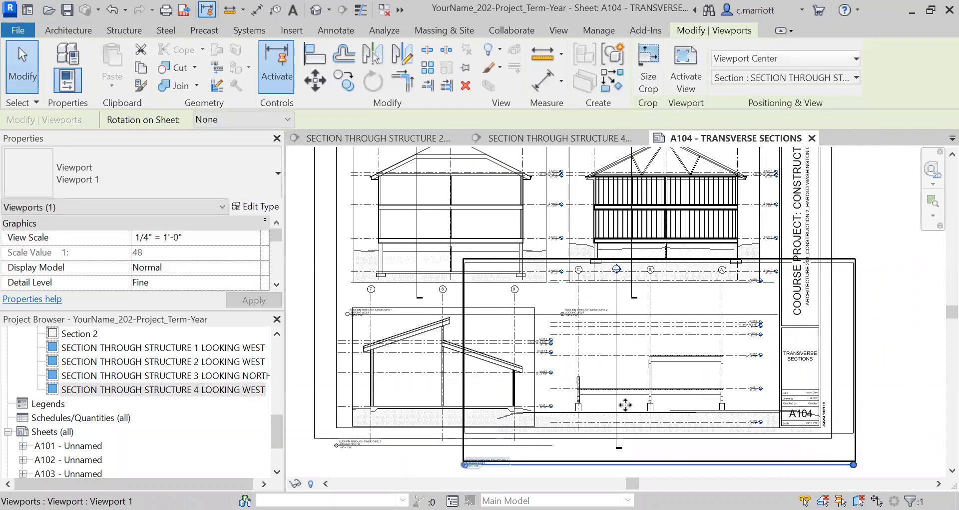
pyautogui.scroll(-2, 630, 383)
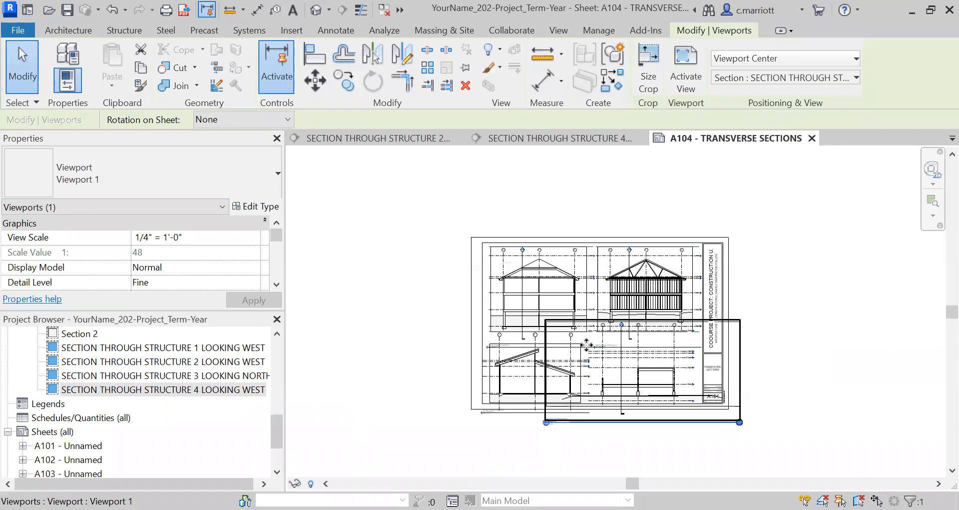
pyautogui.scroll(4, 582, 355)
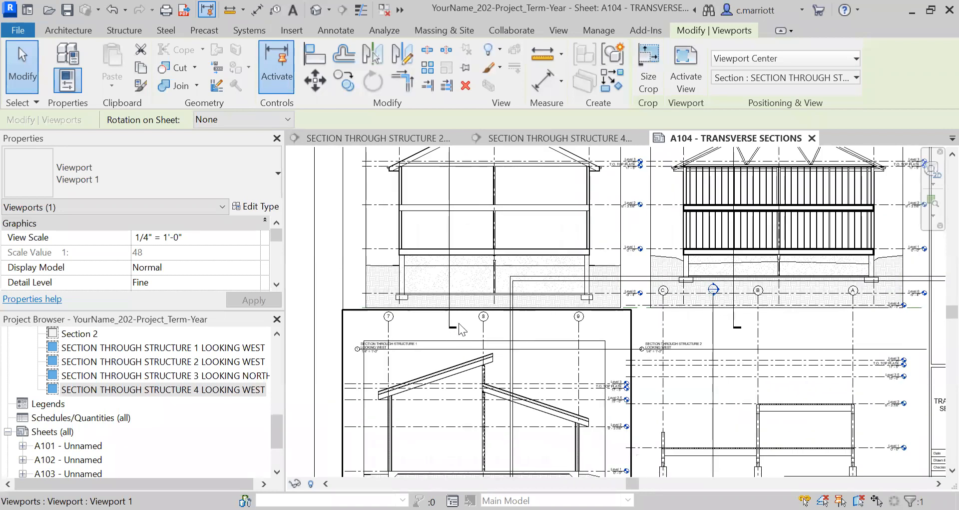
pyautogui.scroll(-4, 373, 331)
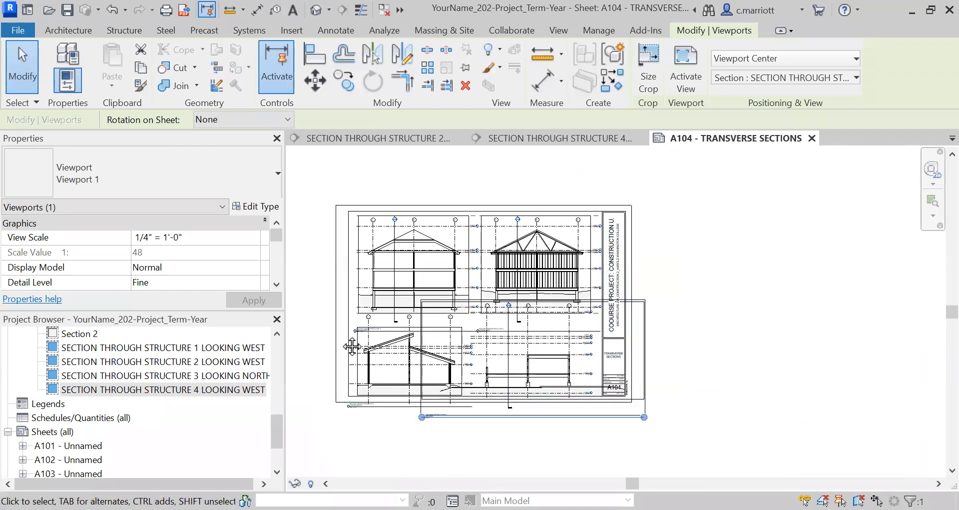
pyautogui.moveTo(337, 346); pyautogui.dragTo(371, 346, button='middle')
pyautogui.scroll(2, 500, 357)
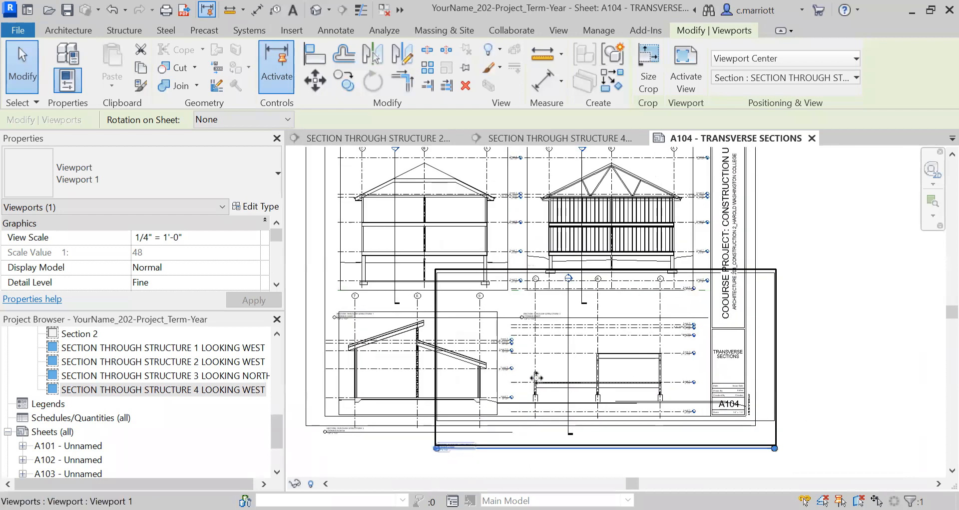
pyautogui.moveTo(606, 317); pyautogui.dragTo(622, 379, button='middle')
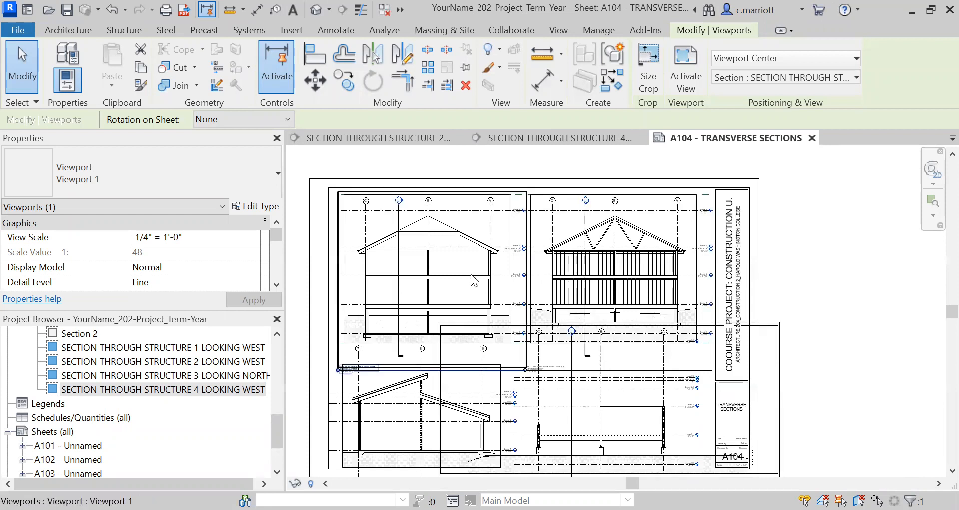
pyautogui.scroll(1, 625, 395)
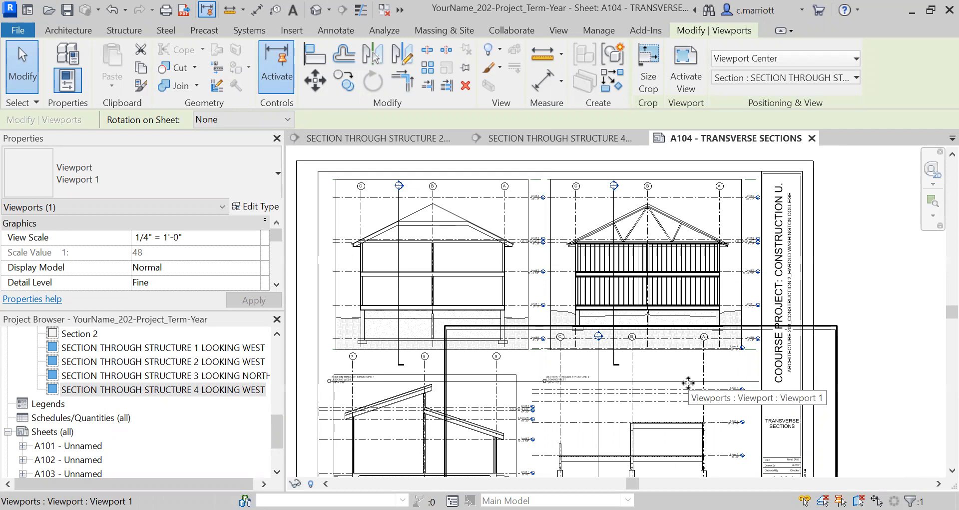
pyautogui.scroll(-3, 627, 374)
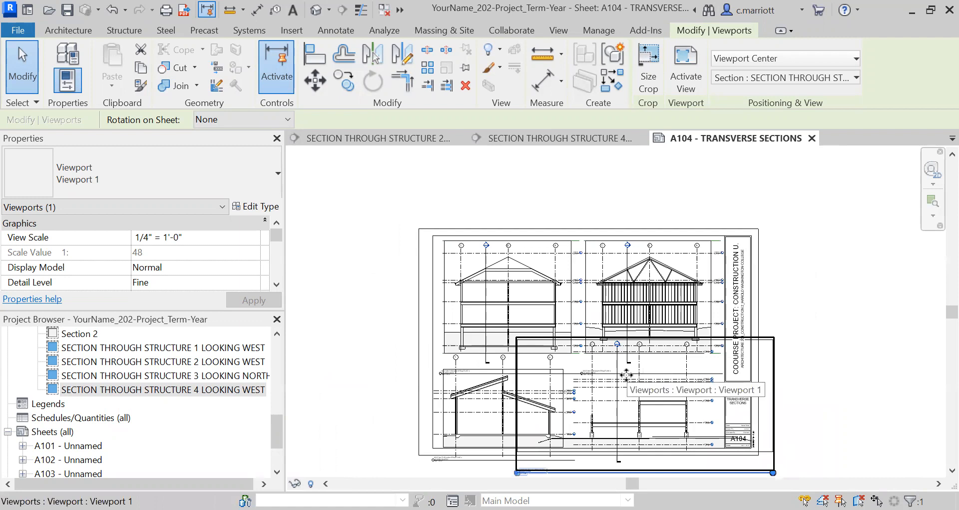
pyautogui.moveTo(648, 417)
pyautogui.mouseDown(button='middle')
pyautogui.moveTo(660, 356)
pyautogui.moveTo(660, 366)
pyautogui.moveTo(645, 358)
pyautogui.mouseUp(button='middle')
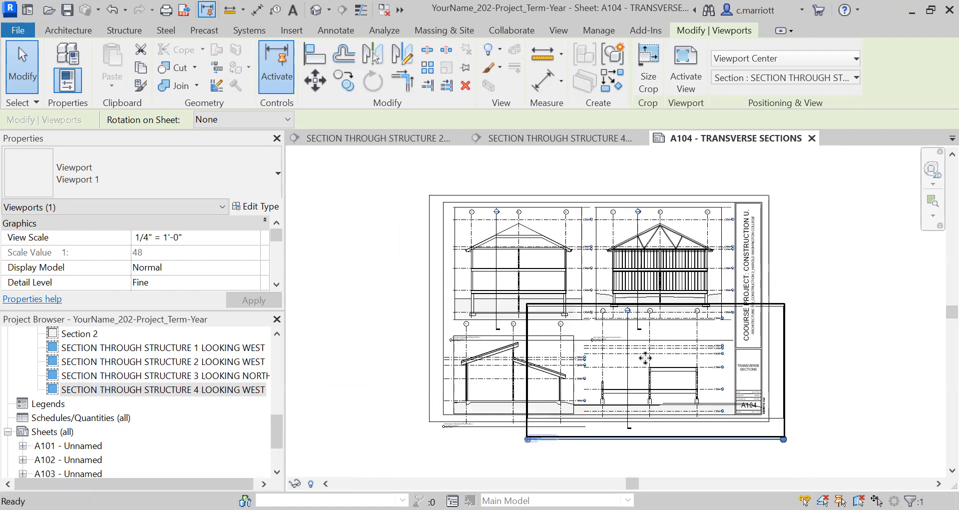
# Examine where the Structure 3 and 4 viewports overlap the upper sections, their titles and grid bubbles, and the sheet border.
pyautogui.scroll(2, 645, 358)
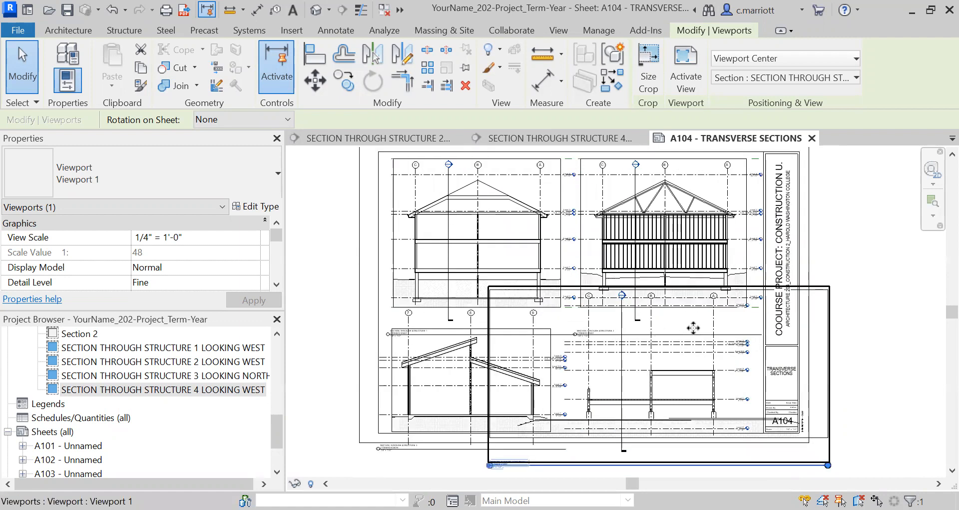
pyautogui.scroll(3, 673, 352)
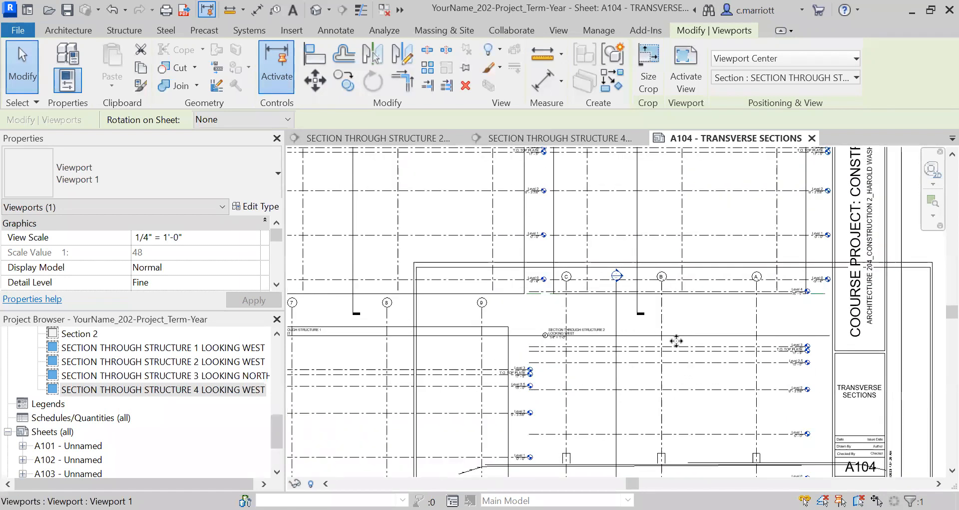
pyautogui.scroll(-3, 433, 372)
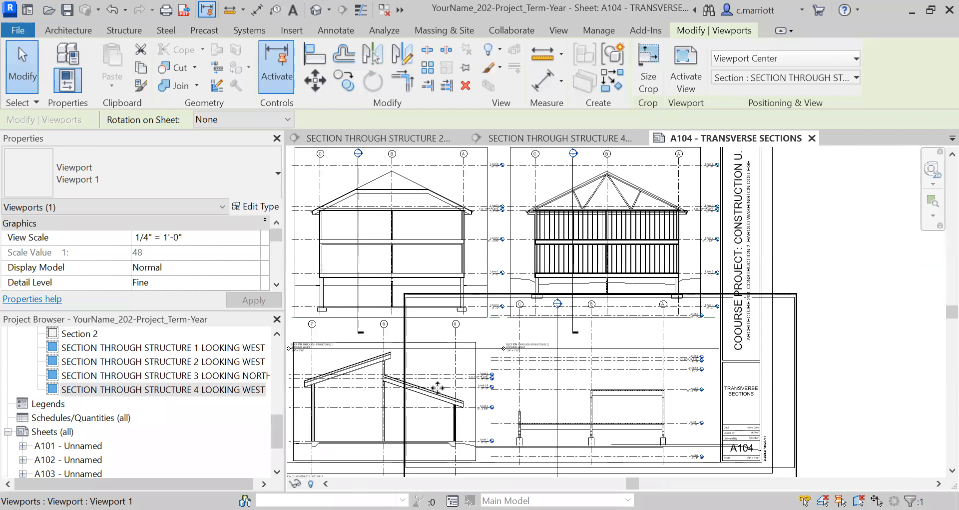
pyautogui.scroll(3, 468, 340)
pyautogui.scroll(3, 447, 317)
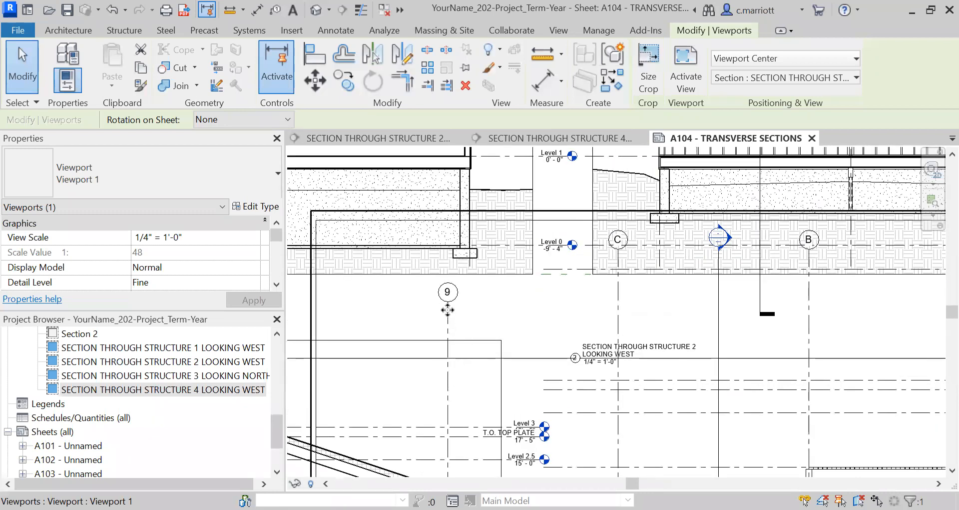
pyautogui.scroll(-3, 450, 342)
pyautogui.moveTo(445, 385); pyautogui.dragTo(618, 360, button='middle')
pyautogui.scroll(-2, 516, 368)
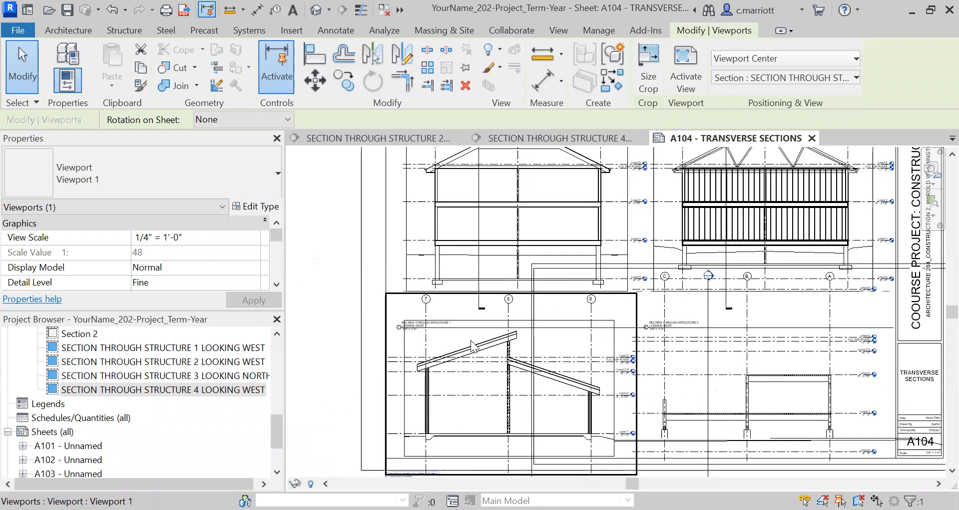
pyautogui.moveTo(482, 328); pyautogui.dragTo(460, 408, button='middle')
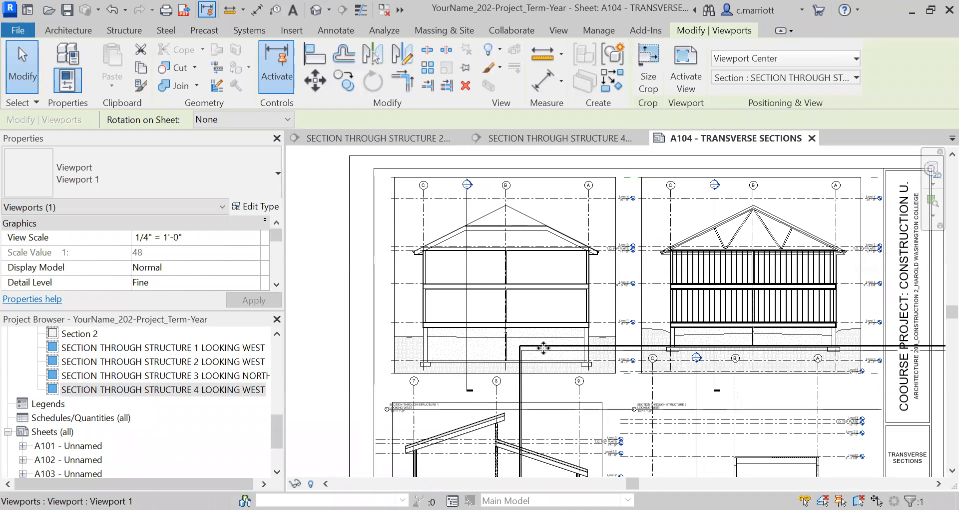
pyautogui.scroll(-1, 544, 348)
pyautogui.moveTo(583, 340); pyautogui.dragTo(552, 321, button='middle')
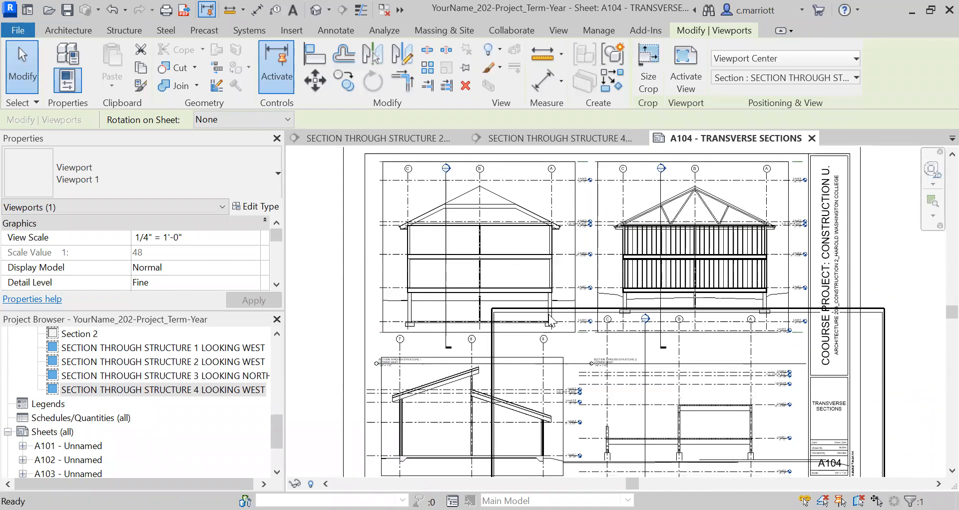
pyautogui.scroll(-1, 532, 365)
pyautogui.moveTo(562, 367); pyautogui.dragTo(569, 354, button='middle')
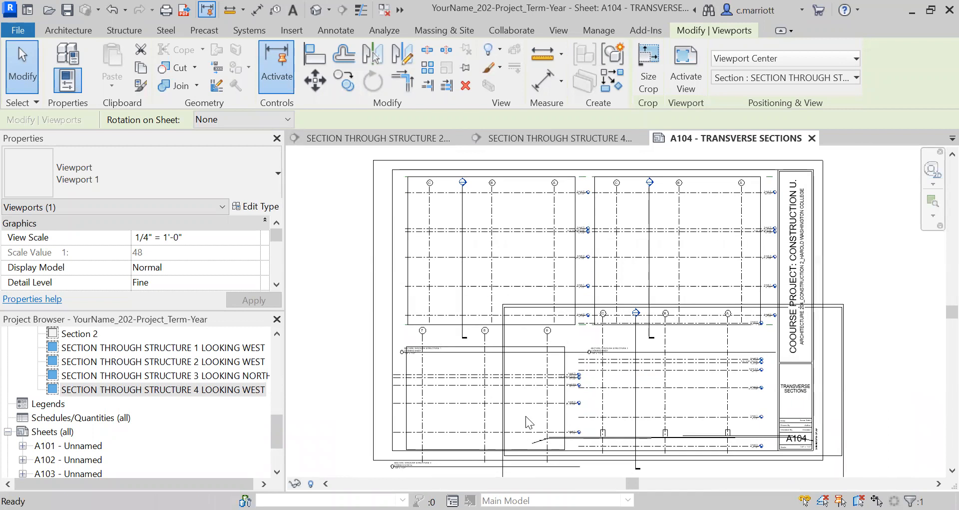